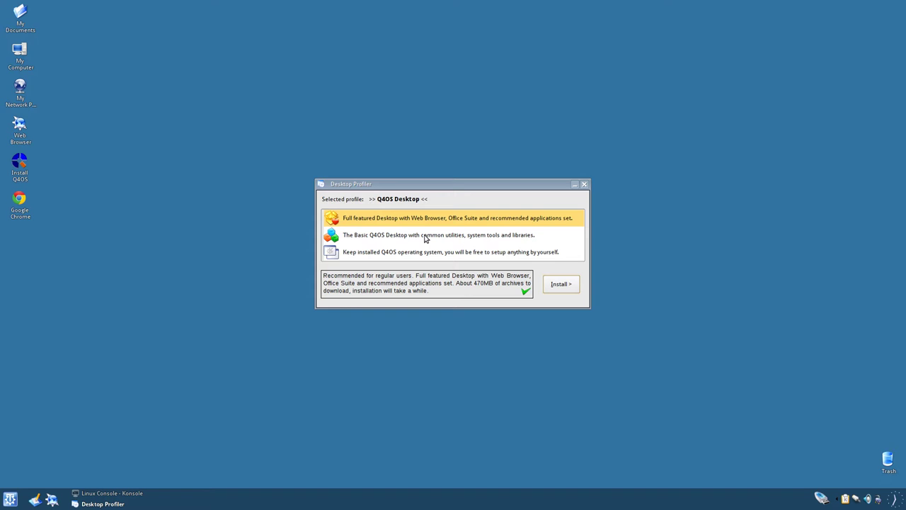
click(424, 237)
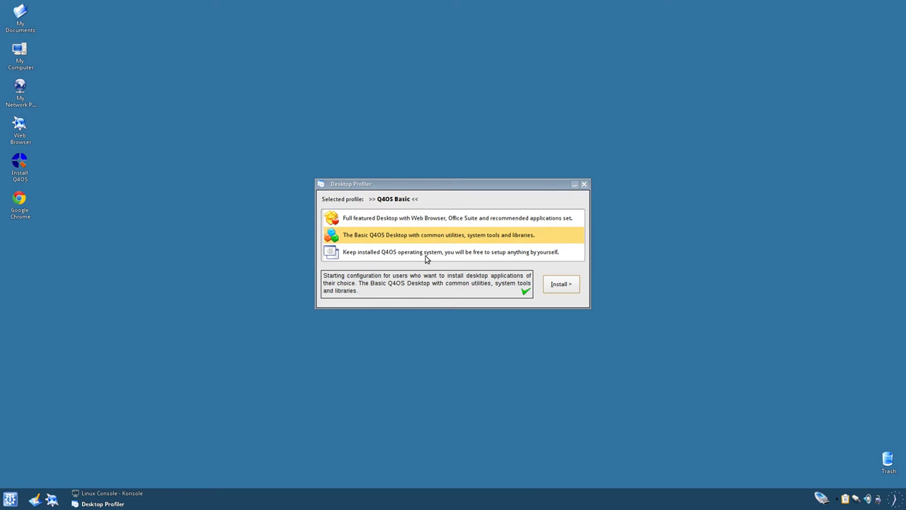
click(417, 221)
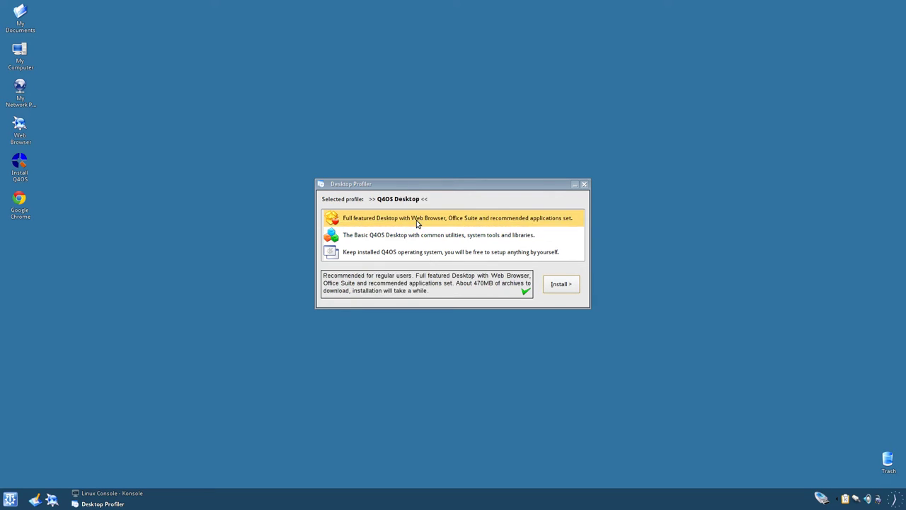
click(560, 285)
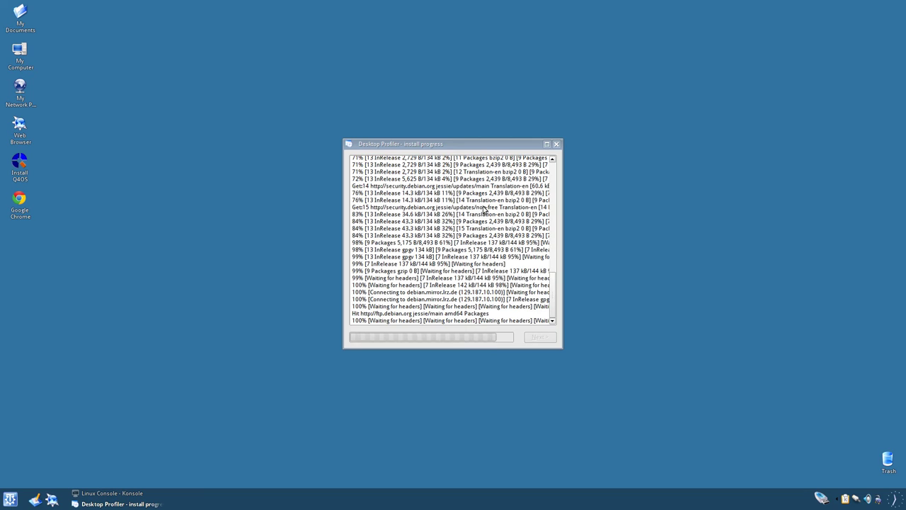
click(556, 144)
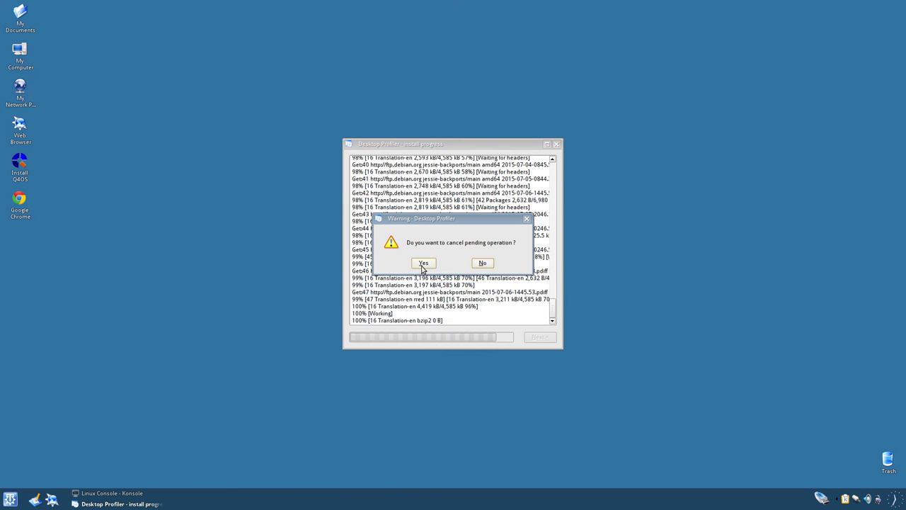
click(423, 263)
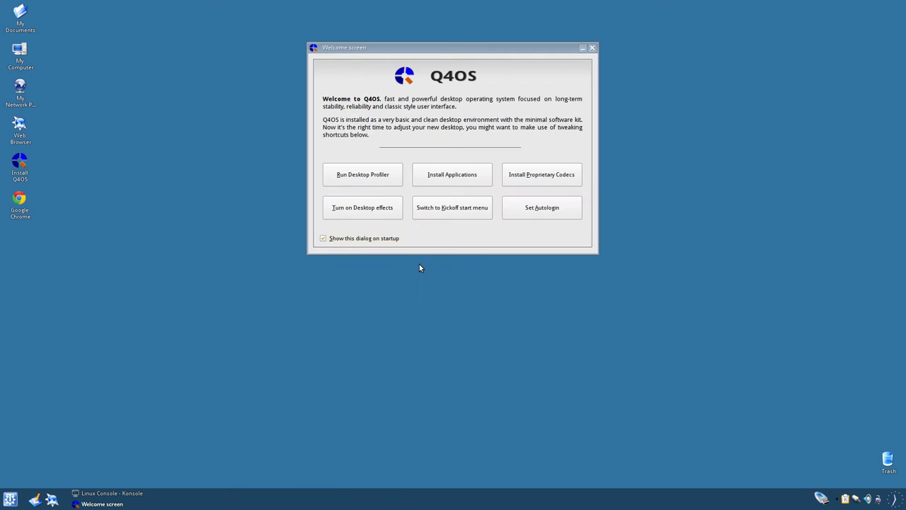
Open the Software Centre for installing applications, move its window clear, and select GParted in the application list.
click(449, 175)
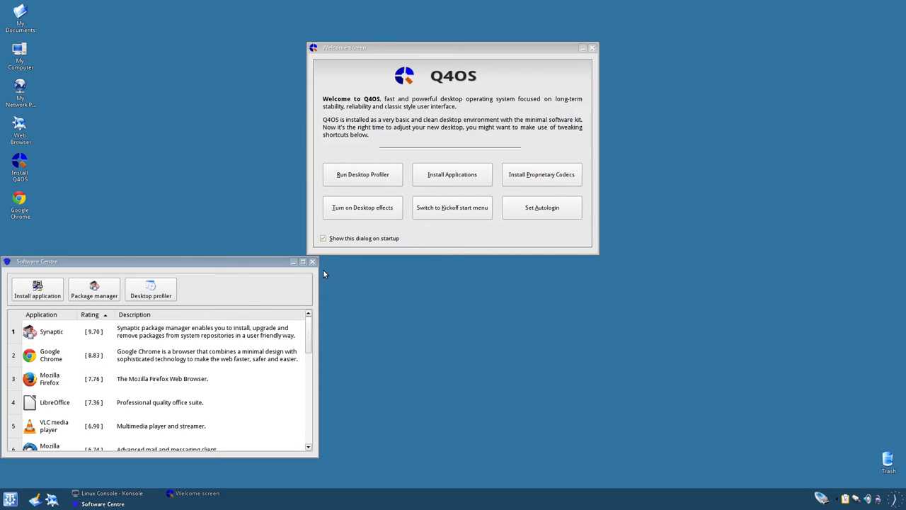
drag(126, 261, 344, 263)
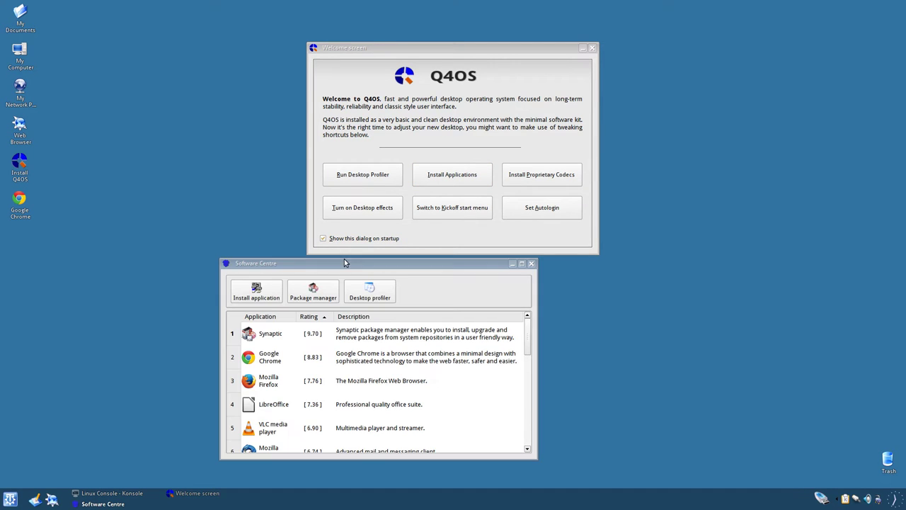
click(295, 365)
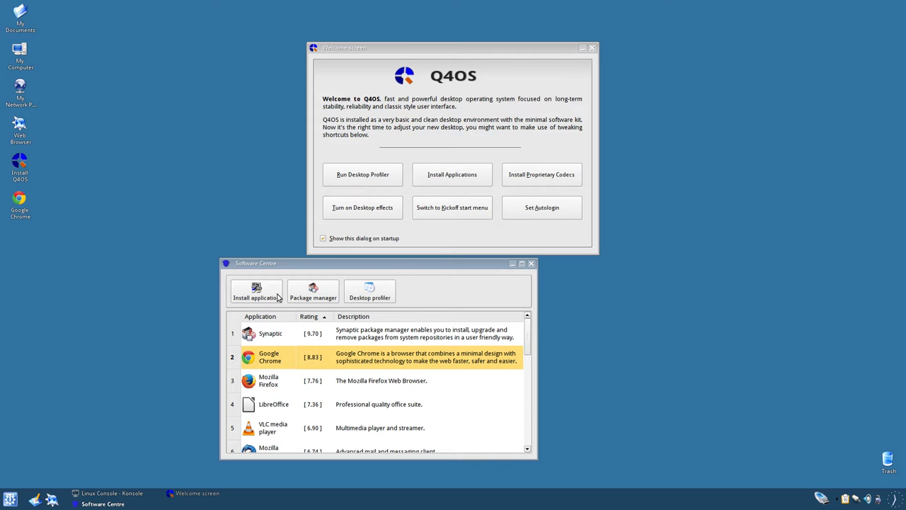
scroll(333, 350, down, 5)
click(332, 350)
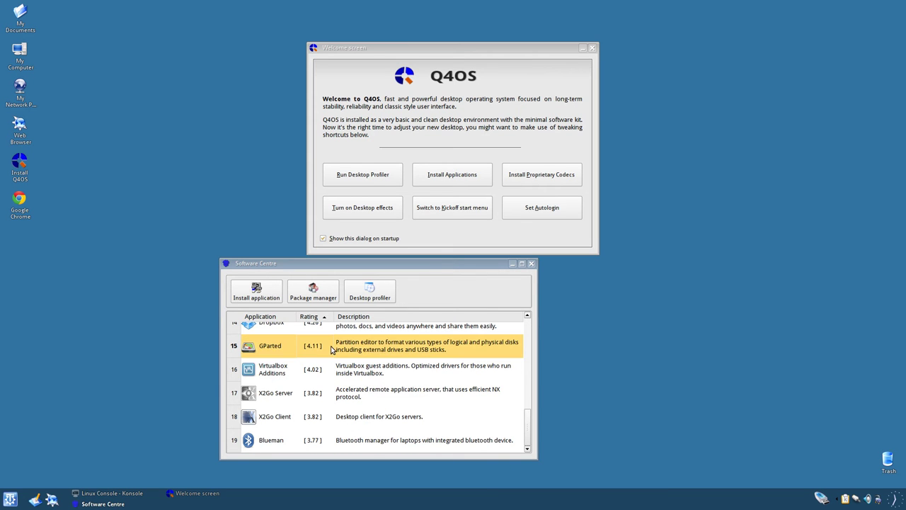
scroll(324, 350, up, 5)
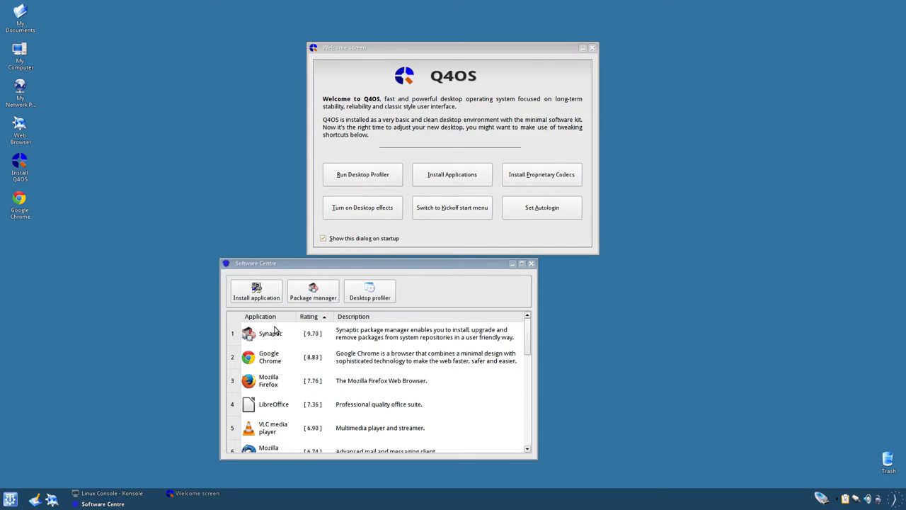
Install GParted through its setup wizard and finish the wizard.
click(262, 294)
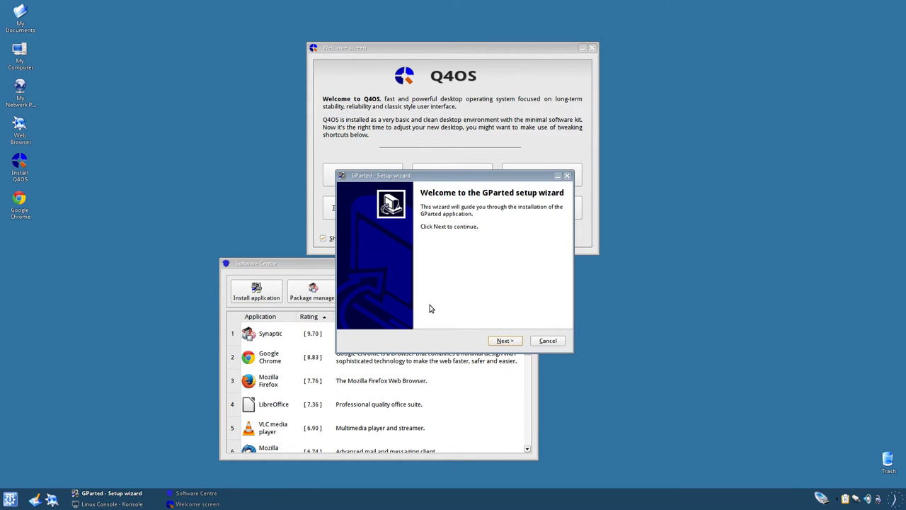
click(506, 341)
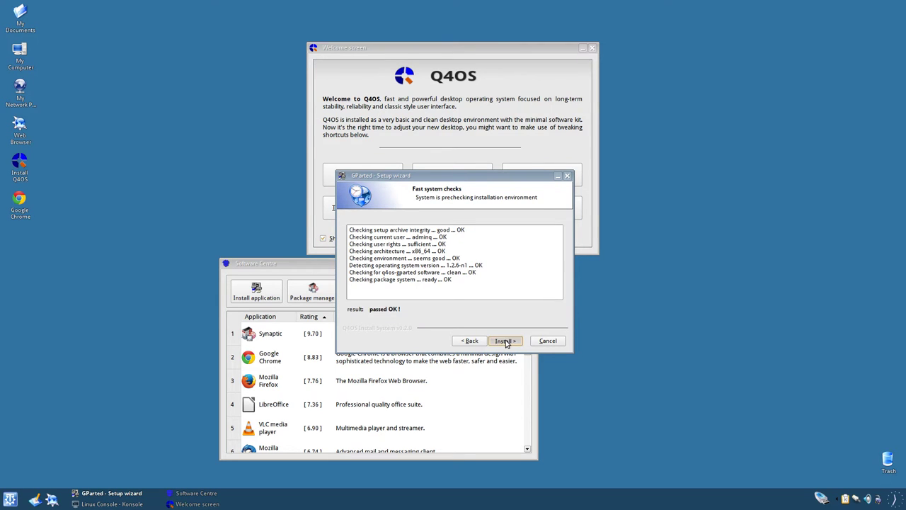
click(505, 340)
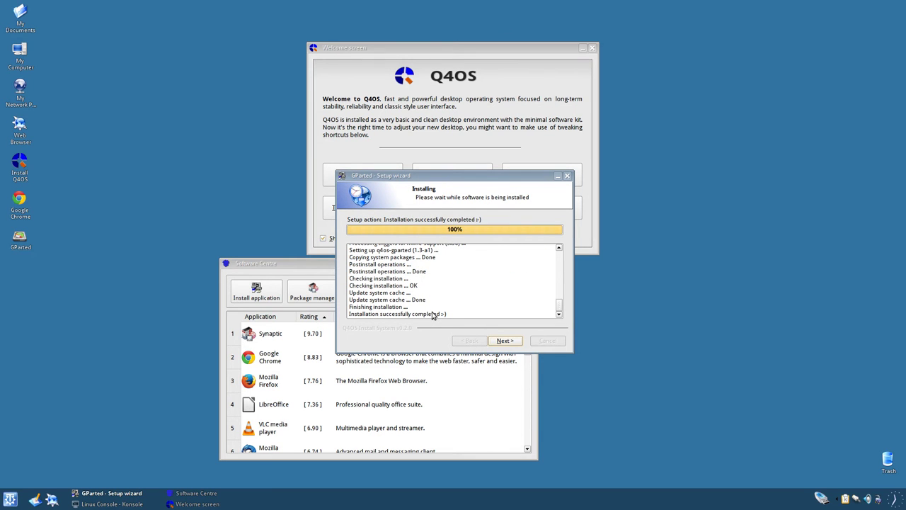
click(504, 341)
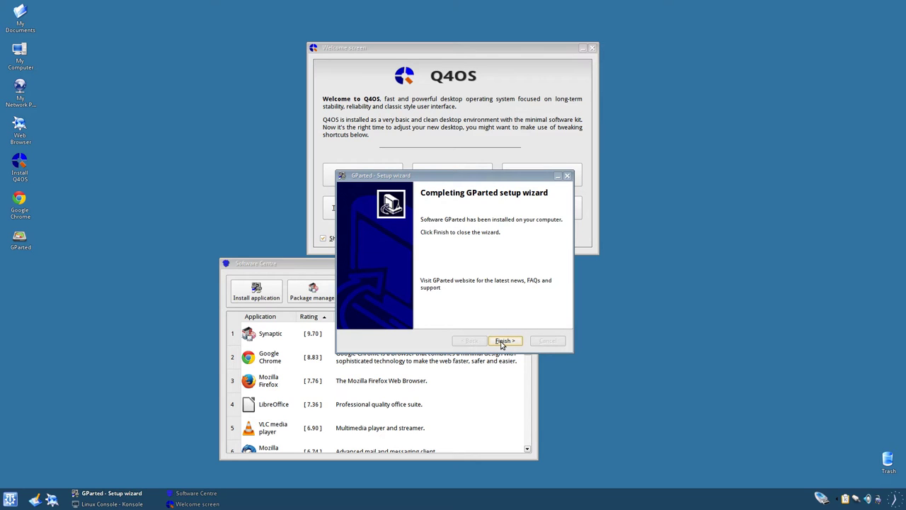
click(503, 341)
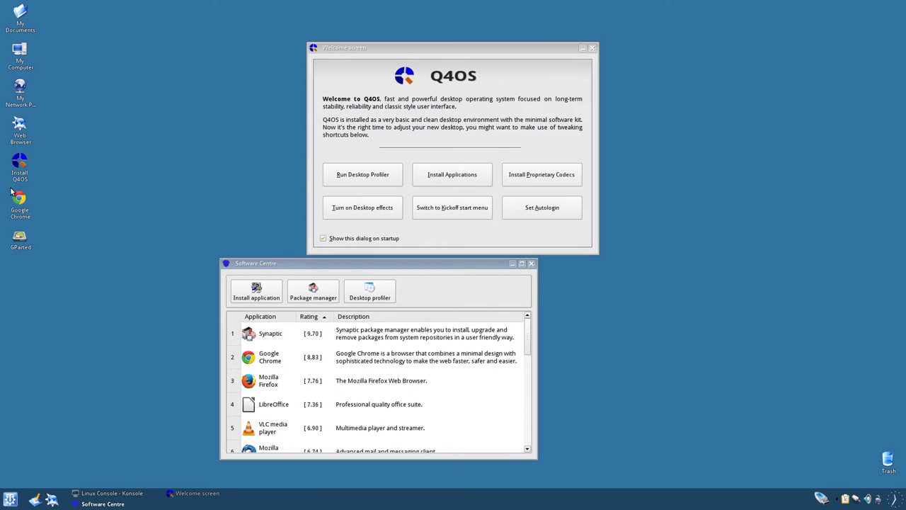
Launch GParted from the desktop, view its version information and partition list, and close it.
drag(21, 244, 87, 245)
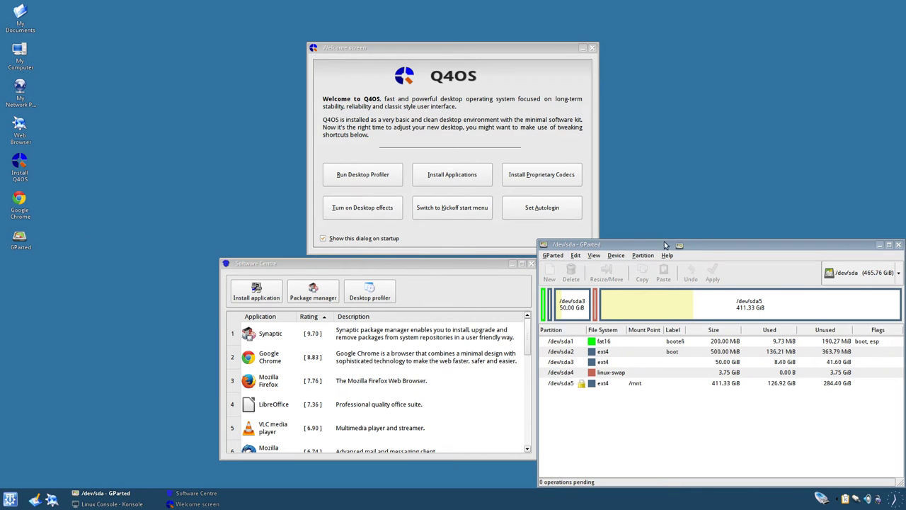
click(664, 256)
click(682, 282)
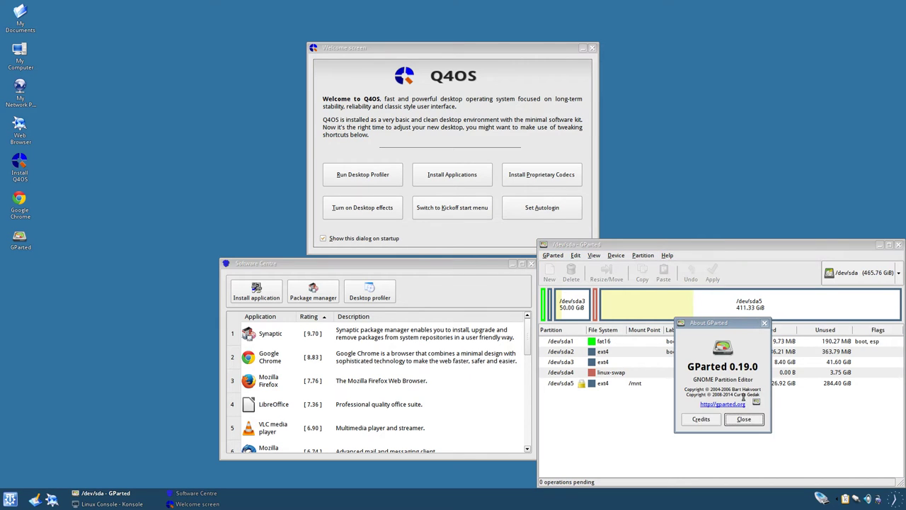
click(737, 425)
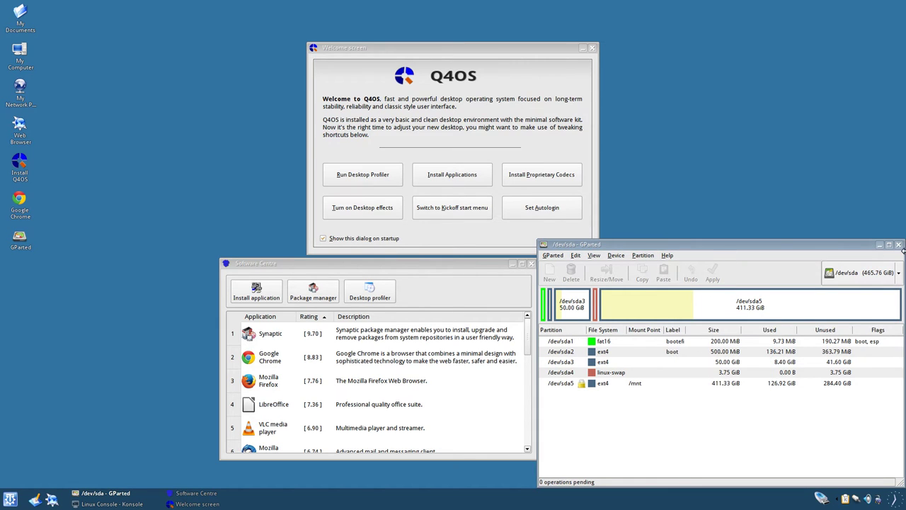
drag(683, 246, 507, 219)
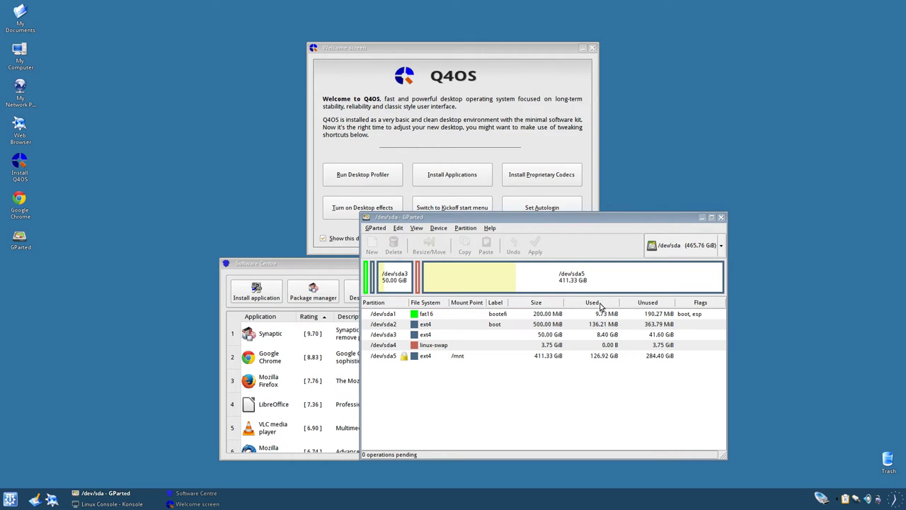
click(721, 217)
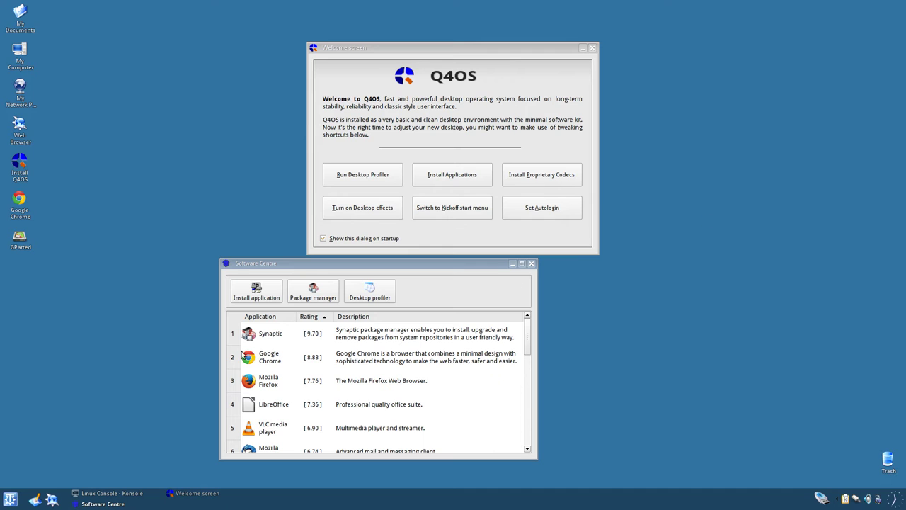
Look through the whole list of applications offered in the Software Centre.
scroll(269, 363, down, 1)
scroll(269, 364, down, 5)
scroll(306, 350, up, 3)
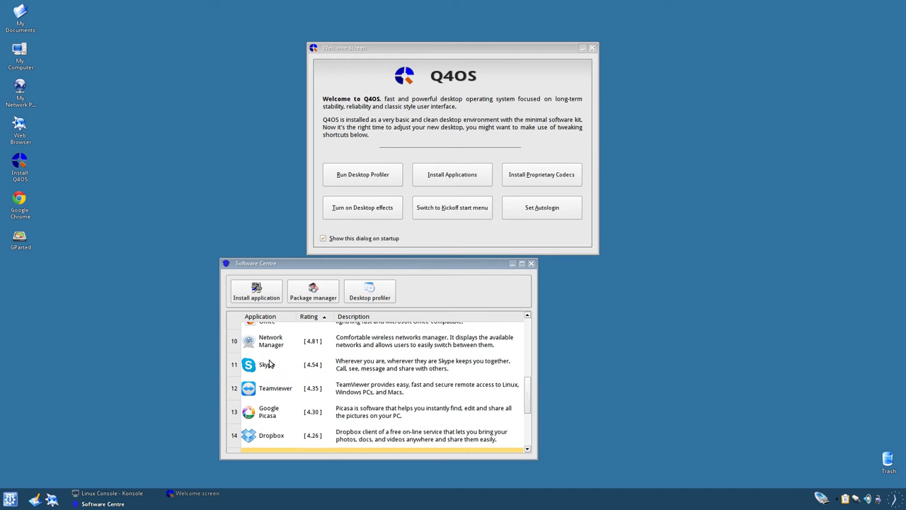
scroll(306, 350, up, 3)
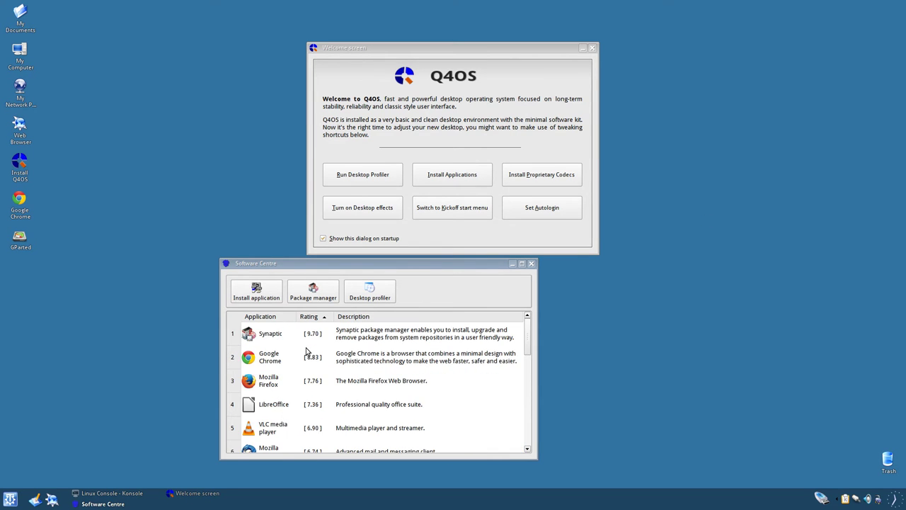
scroll(275, 383, down, 3)
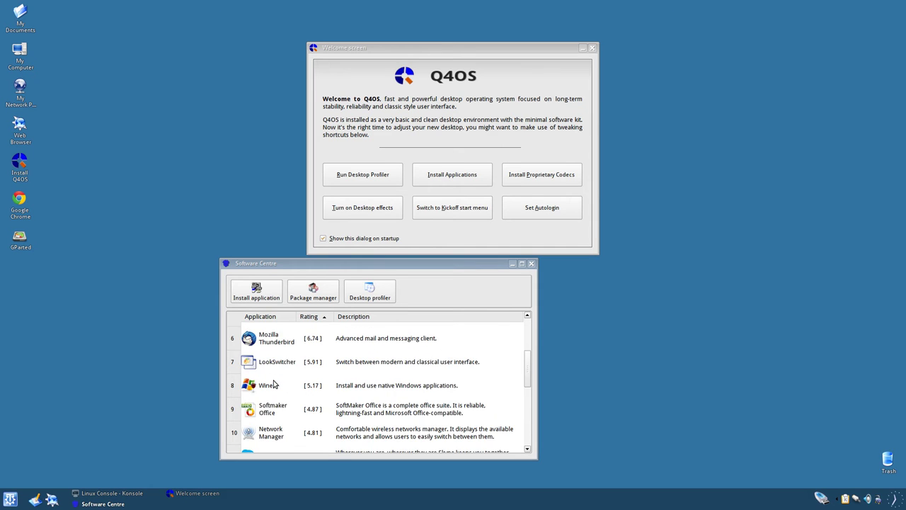
click(278, 357)
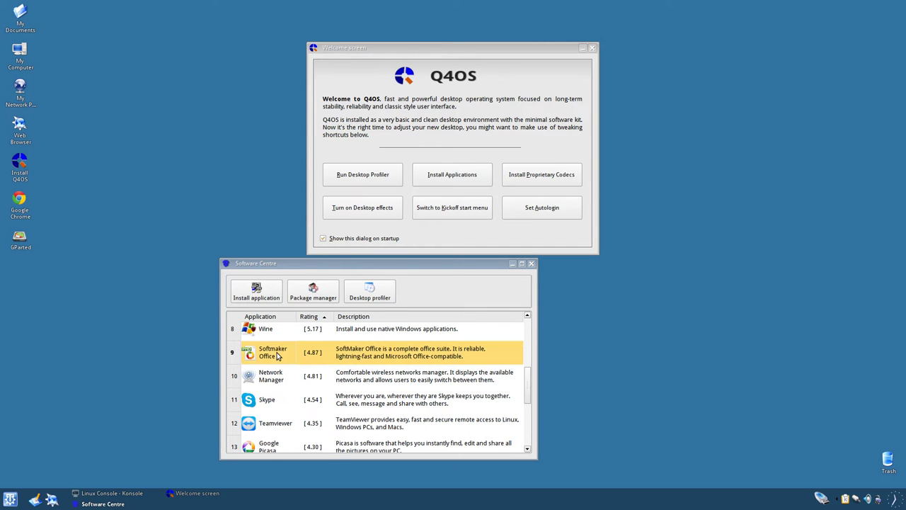
scroll(281, 365, down, 3)
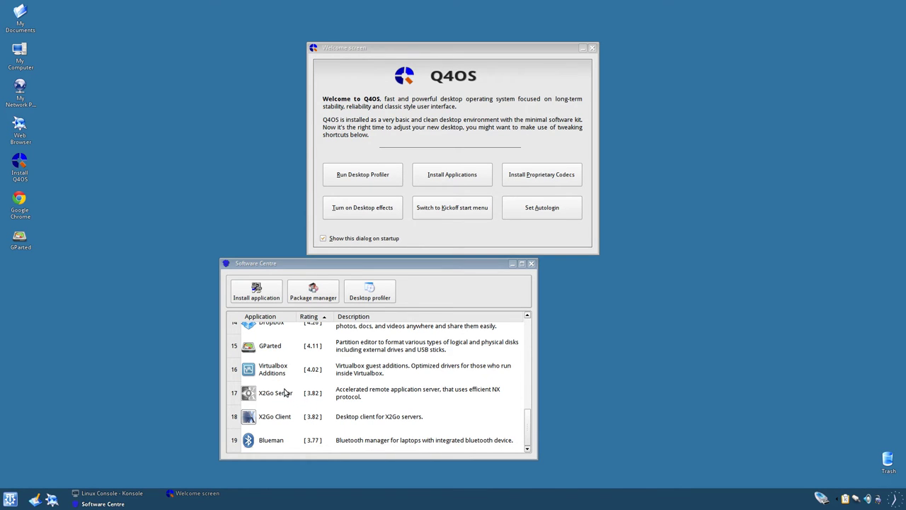
scroll(285, 393, up, 5)
Try to open the package manager and view the Desktop Profiler from the Software Centre, closing both the profiler and the Software Centre.
click(313, 292)
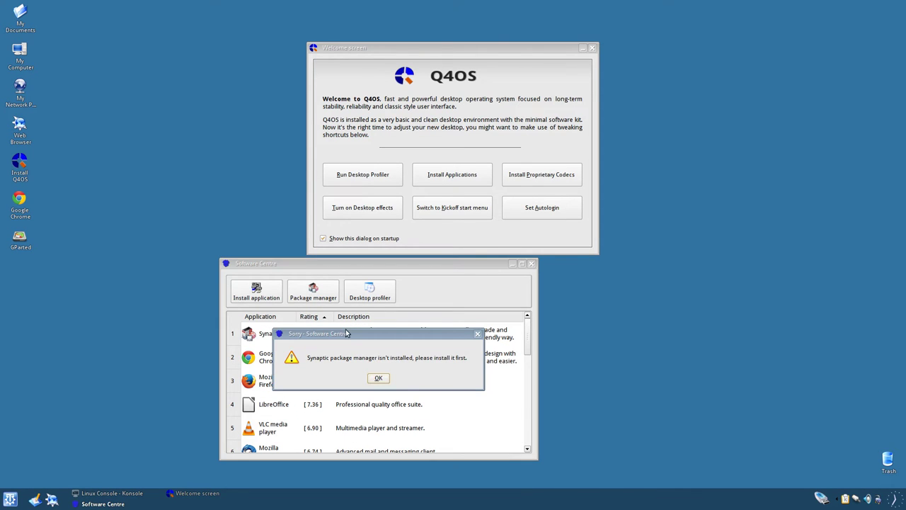
click(380, 379)
click(370, 290)
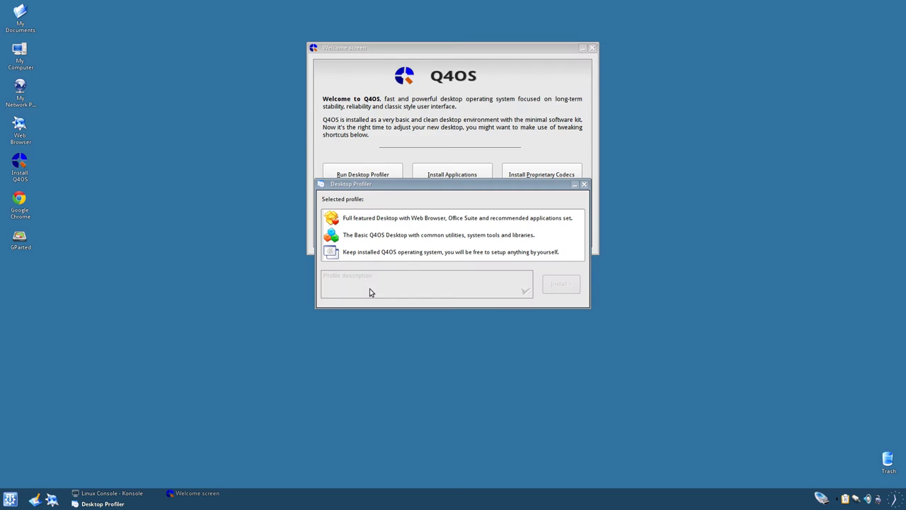
click(584, 184)
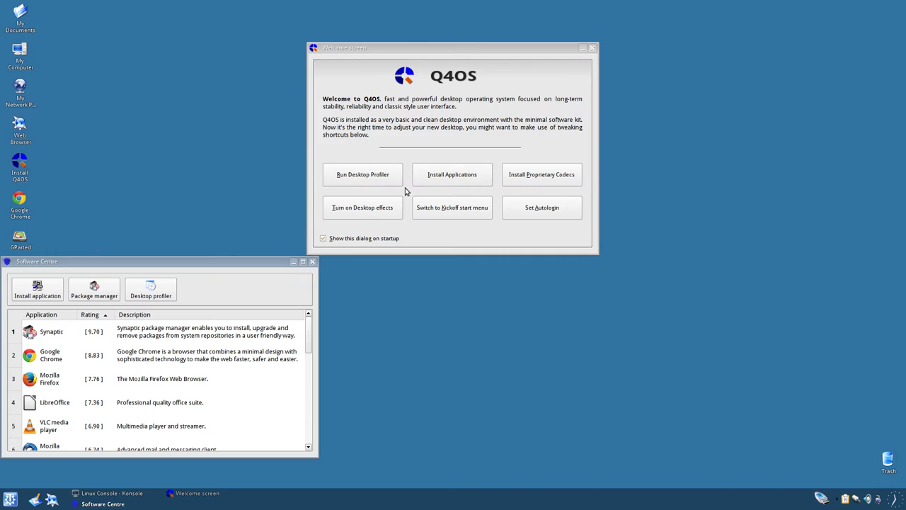
click(312, 261)
Turn on Desktop effects from the Q4OS Welcome screen and acknowledge the notice.
click(556, 182)
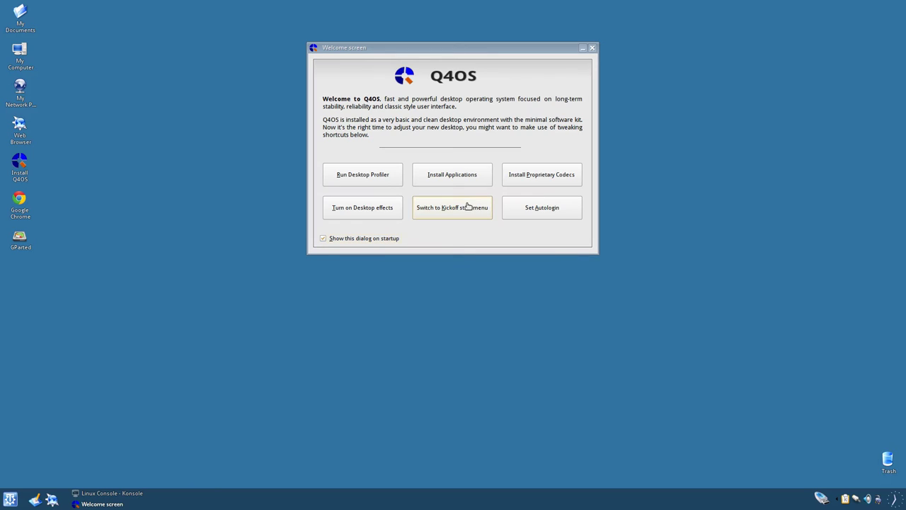
click(363, 220)
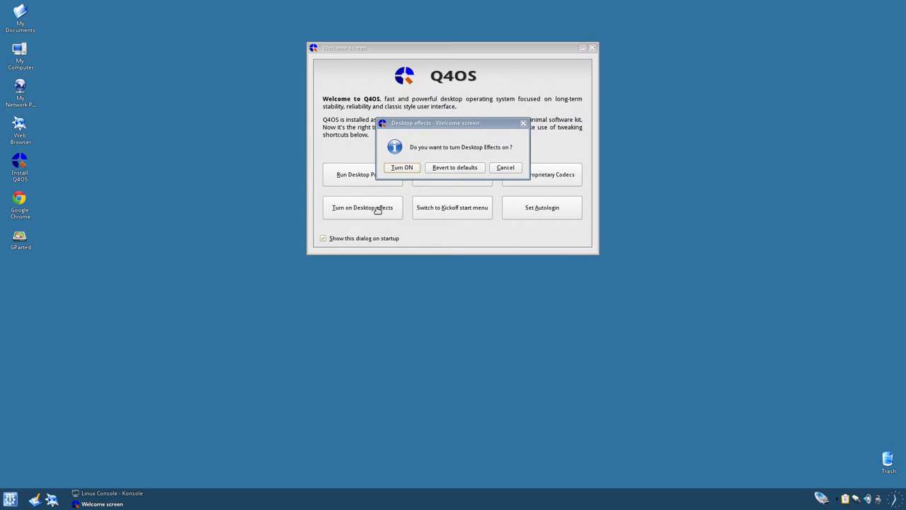
click(400, 168)
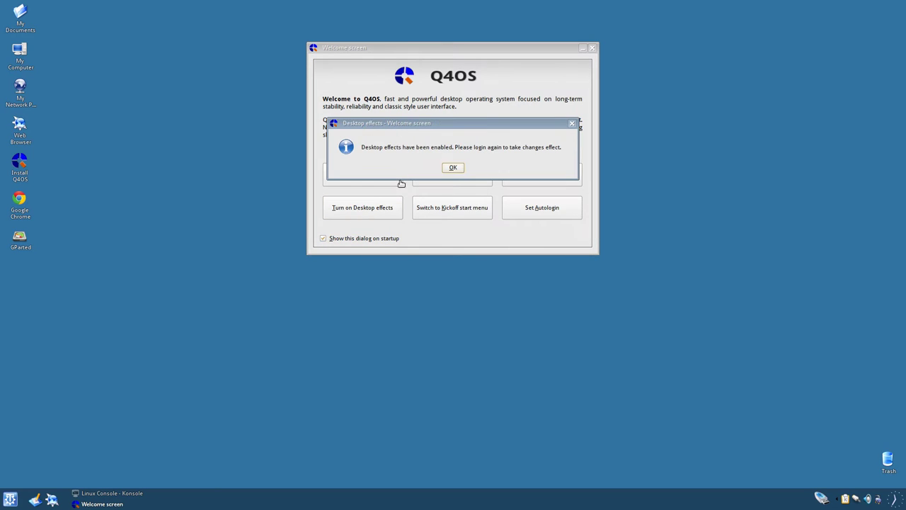
click(454, 168)
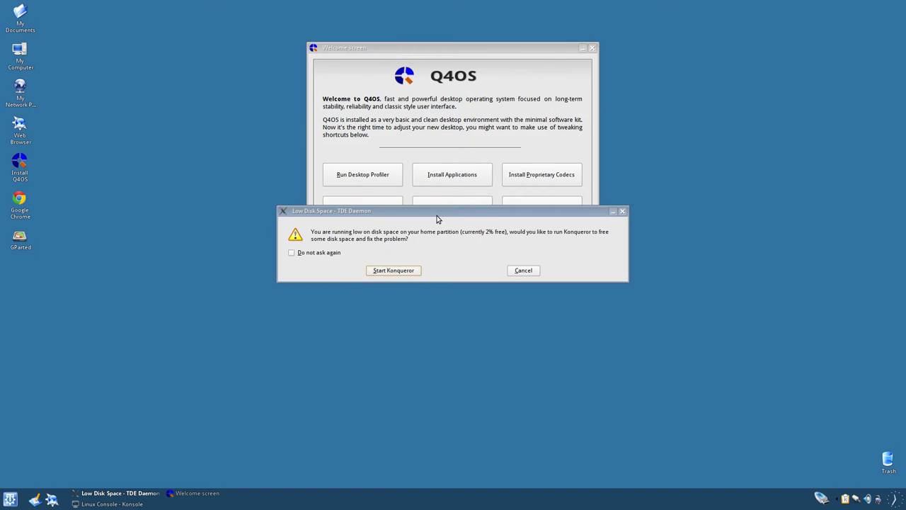
Start Konqueror from the low disk space warning and view the information about the Trinity desktop.
click(394, 270)
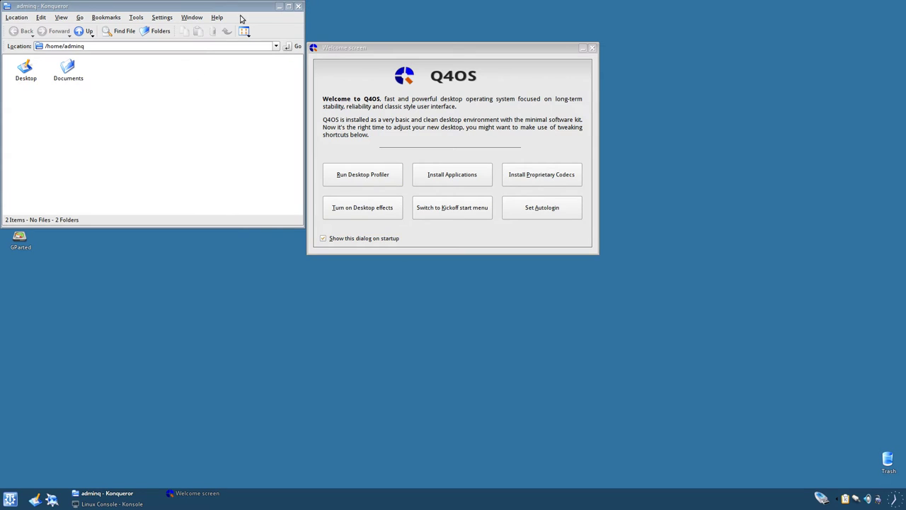
click(217, 17)
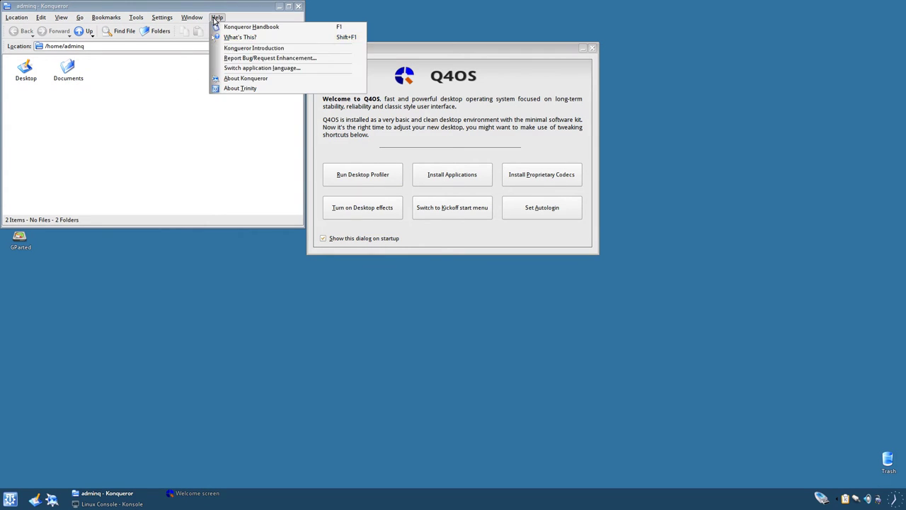
click(242, 89)
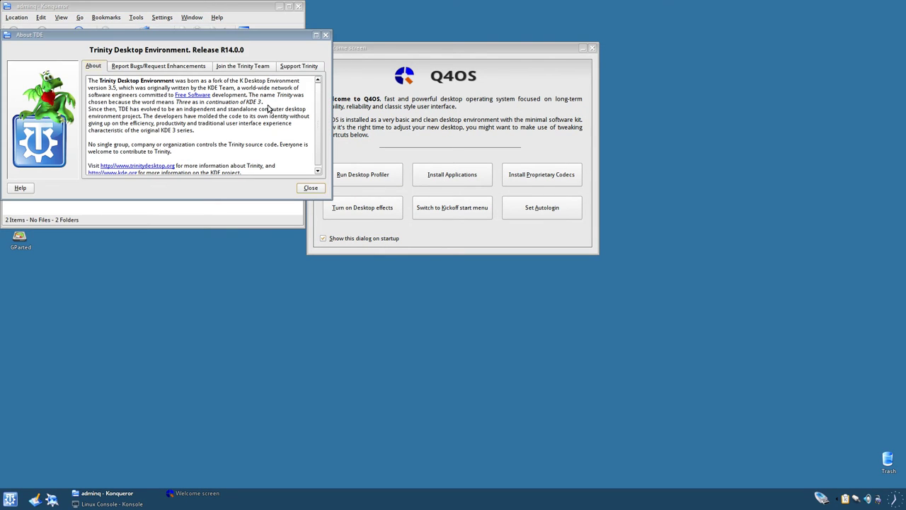
Read through the About TDE dialog's sections on bug reports, joining the team and supporting Trinity, closing the dialog at the end.
scroll(182, 128, down, 1)
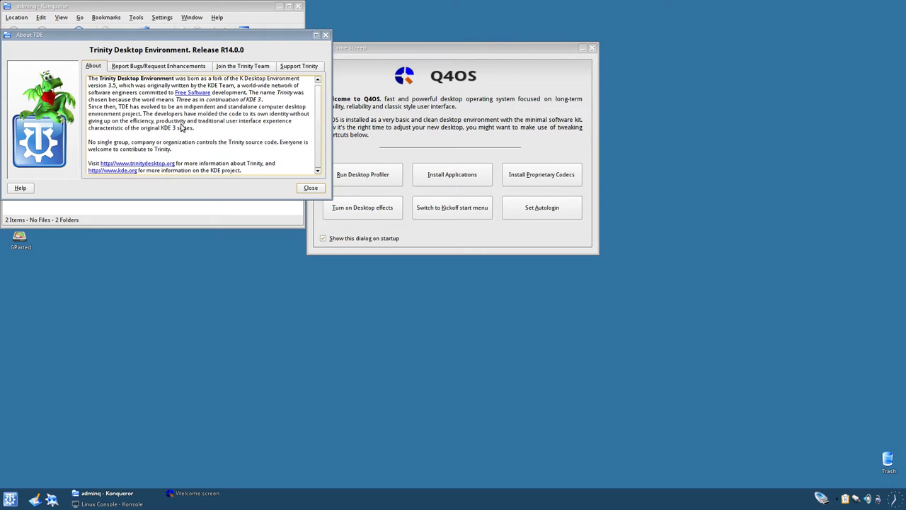
click(136, 67)
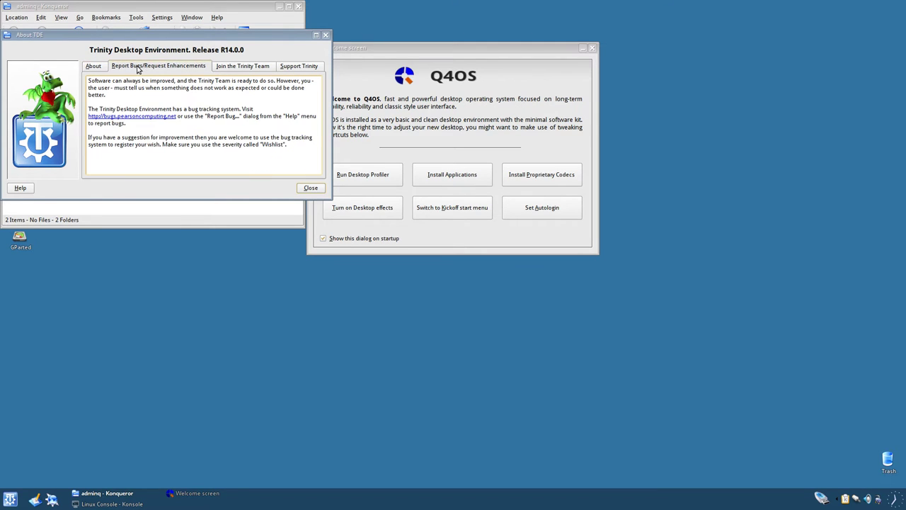
click(238, 68)
click(298, 66)
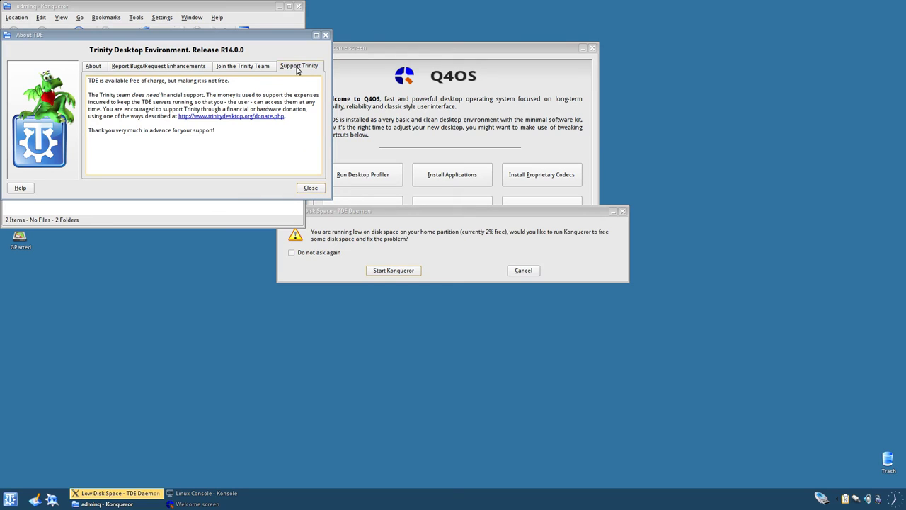
click(311, 188)
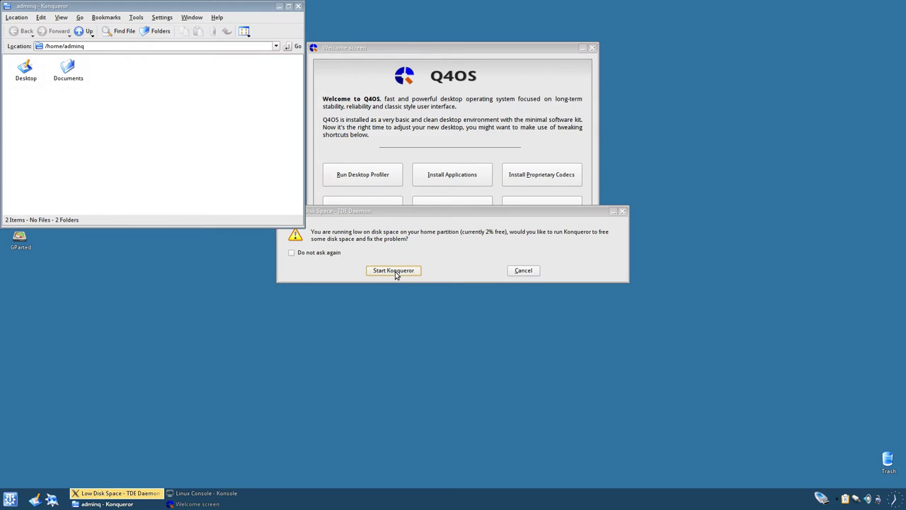
Close the Konqueror window, start Konqueror again from the low disk space warning, and close it too.
click(298, 6)
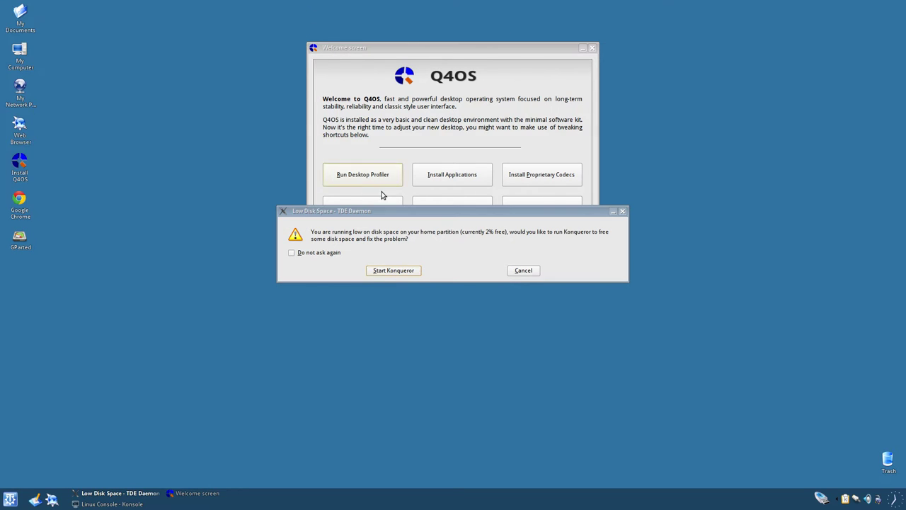
click(394, 270)
click(299, 6)
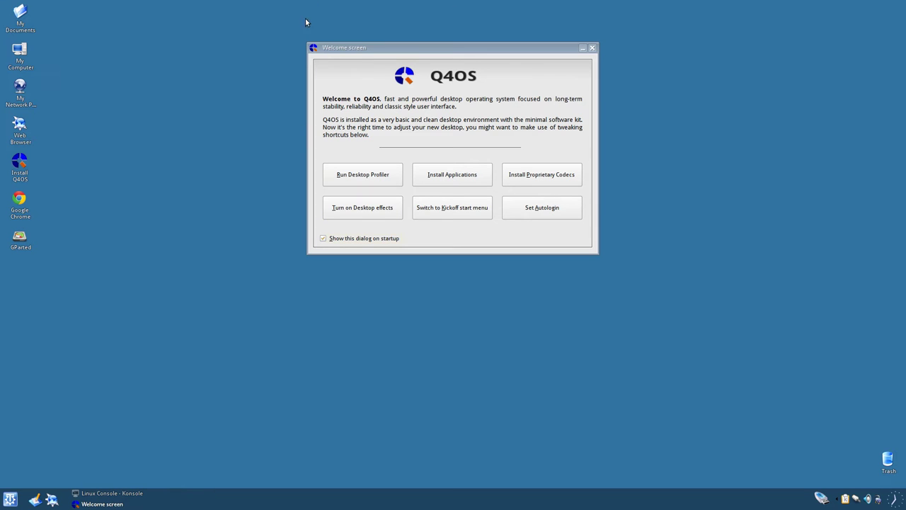
Switch the start menu to Kickoff from the Welcome screen and revert it to the Classic style.
click(447, 217)
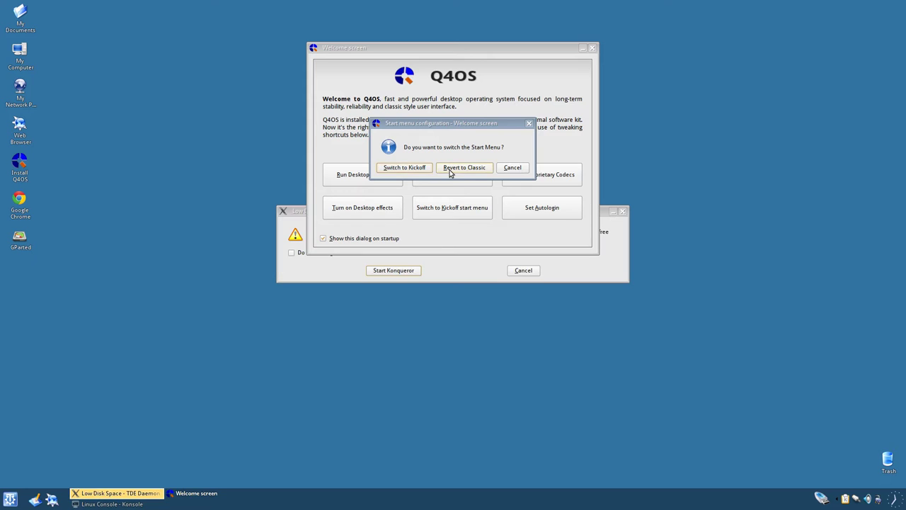
click(417, 169)
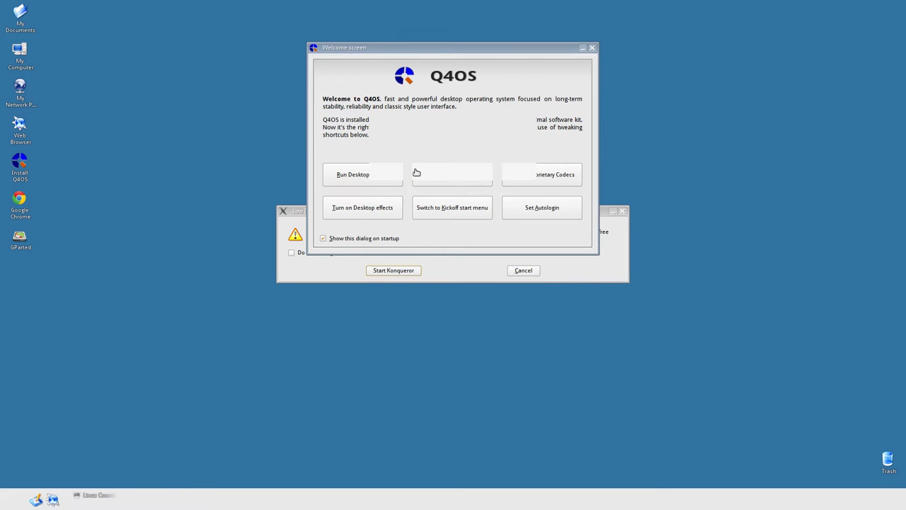
click(447, 221)
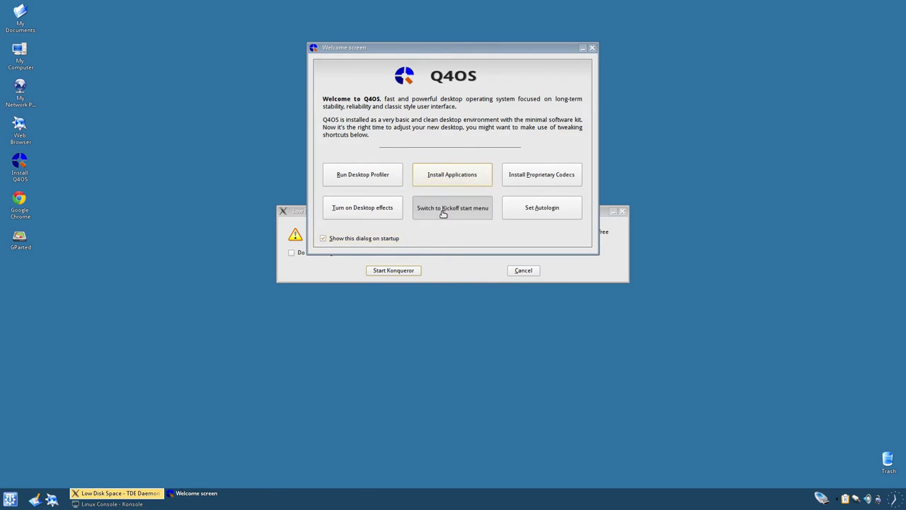
click(441, 208)
click(453, 171)
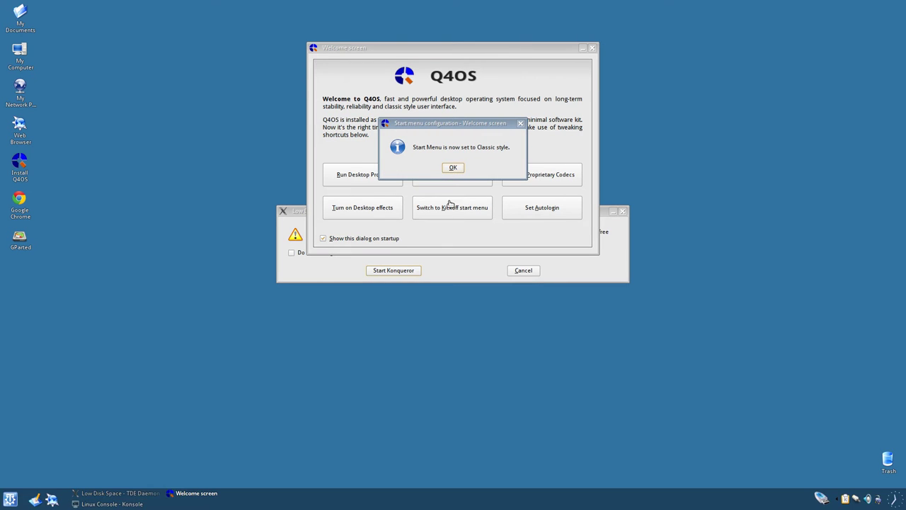
click(455, 171)
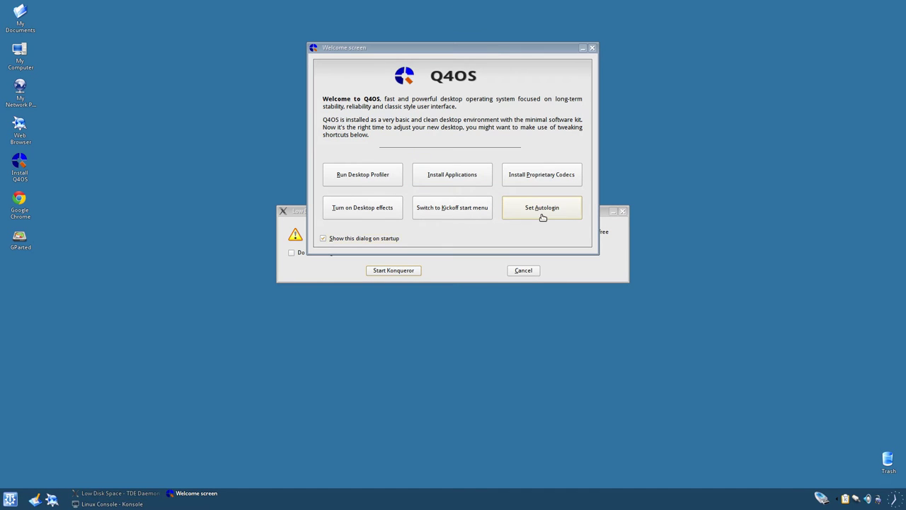
Open and cancel the Autologin configuration, closing the Welcome screen and dismissing the low disk space warning.
click(542, 216)
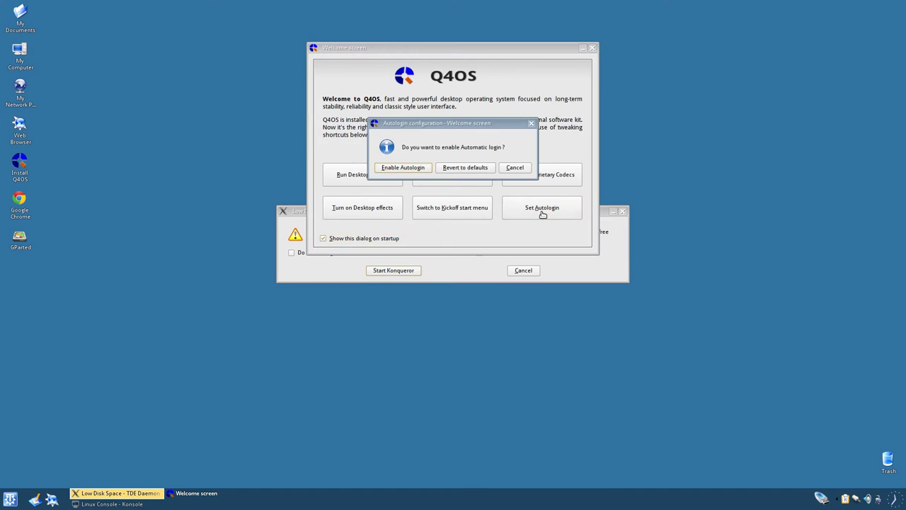
click(512, 168)
click(591, 48)
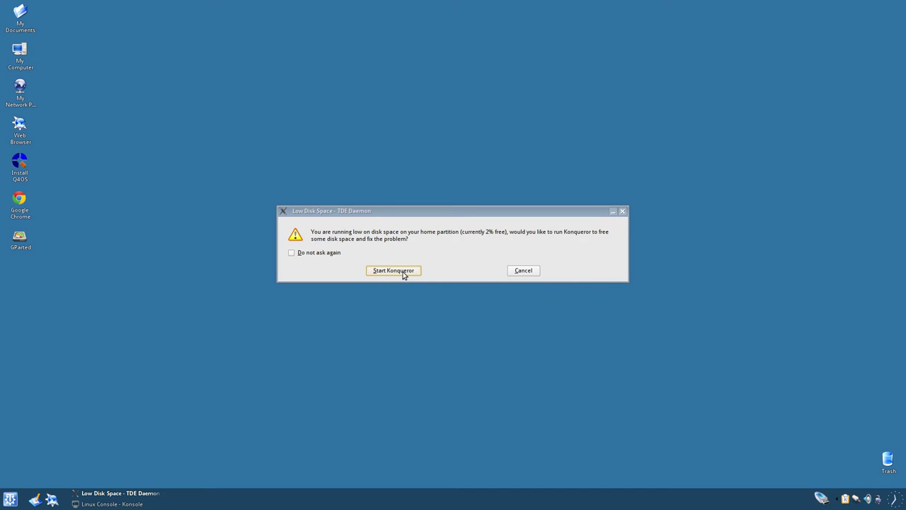
click(525, 274)
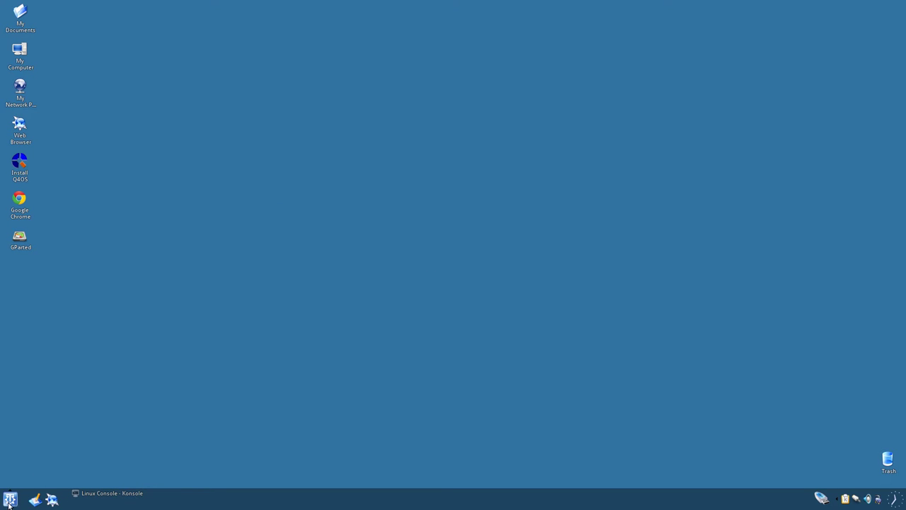
Look at the recording output in the running Linux Console window and minimize it again.
click(132, 493)
scroll(480, 147, up, 8)
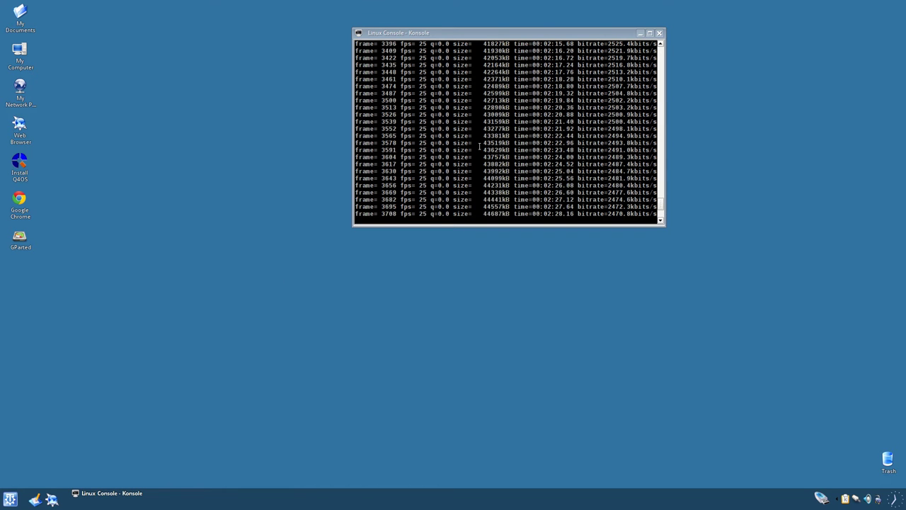
scroll(479, 147, down, 8)
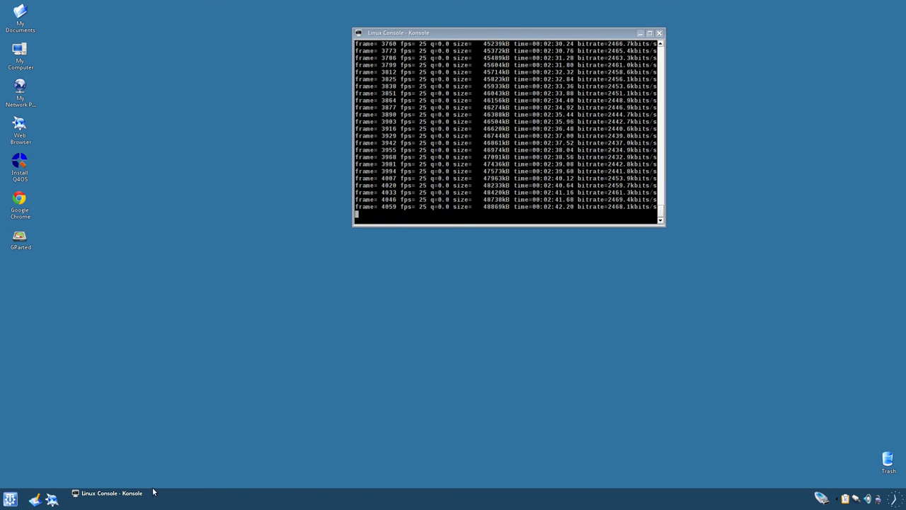
click(112, 492)
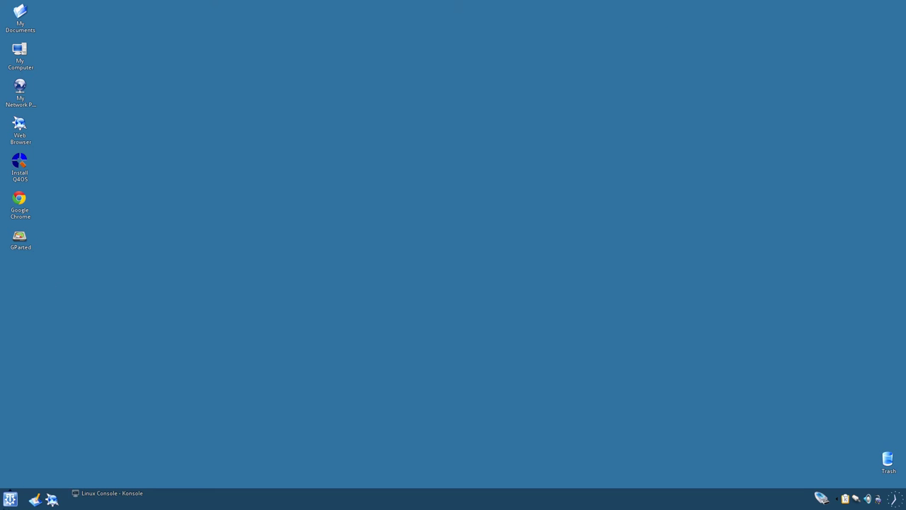
Open a new Konsole terminal from the start menu and move its window towards the middle of the desktop.
key(alt+F1)
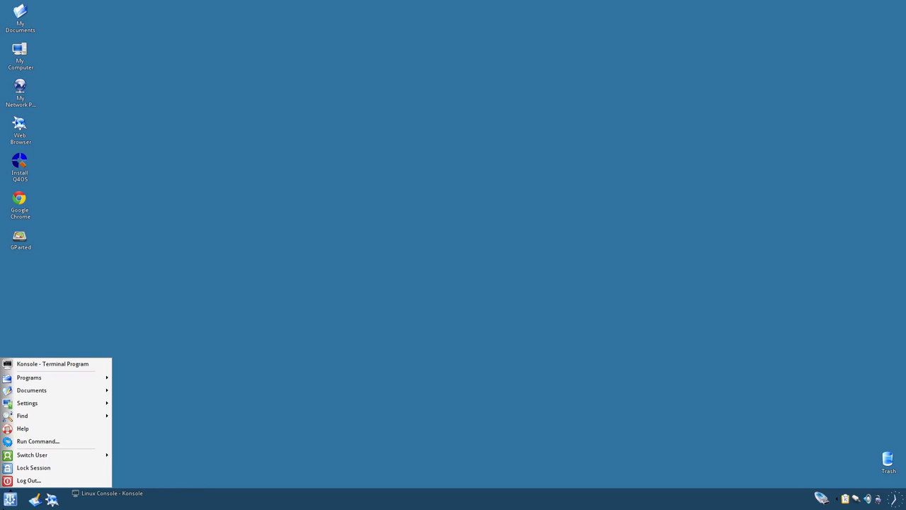
click(44, 364)
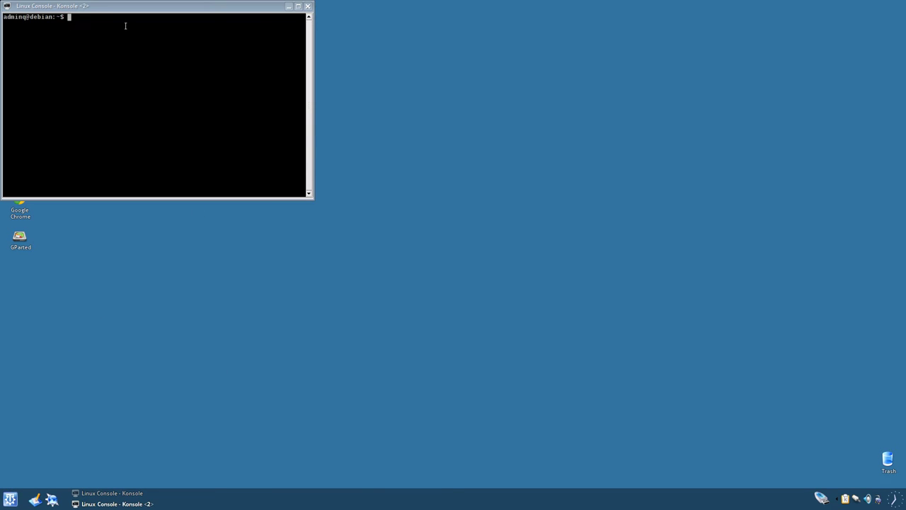
drag(59, 7, 314, 85)
Look through all the pages of the terminal's window behavior configuration, including Window Actions, cancelling the dialog and closing the terminal.
right_click(315, 85)
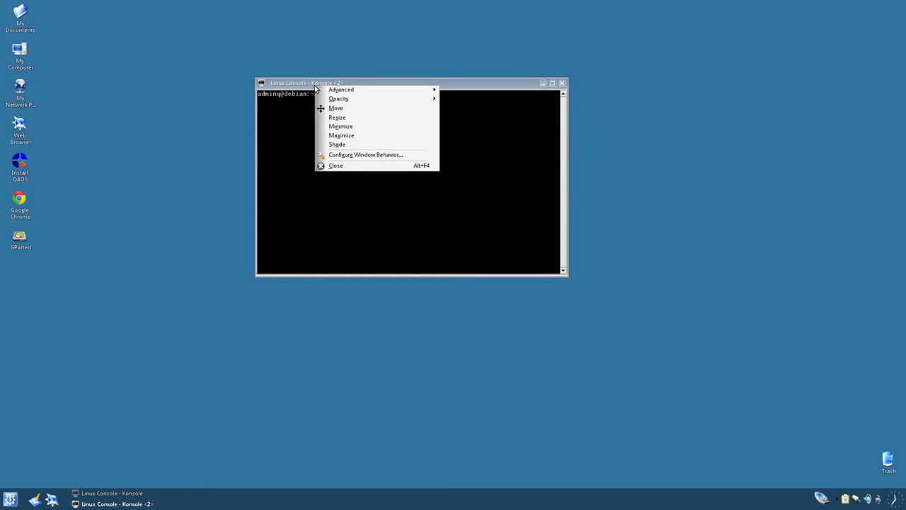
click(381, 155)
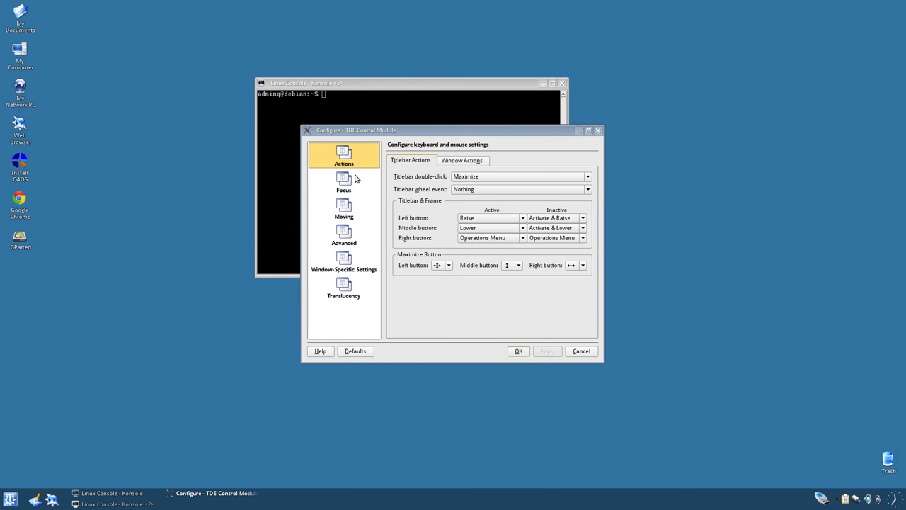
click(356, 179)
click(352, 205)
click(347, 241)
click(346, 272)
click(345, 289)
click(343, 158)
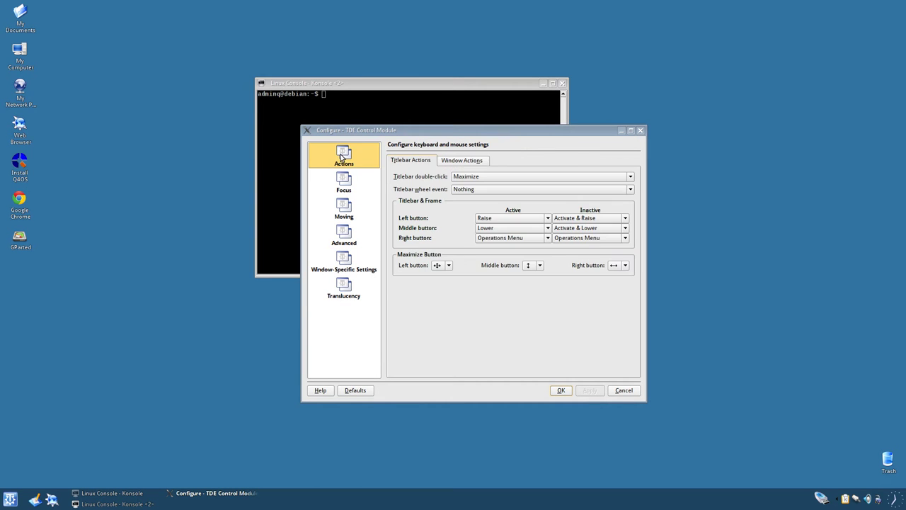
click(352, 188)
click(347, 207)
click(346, 236)
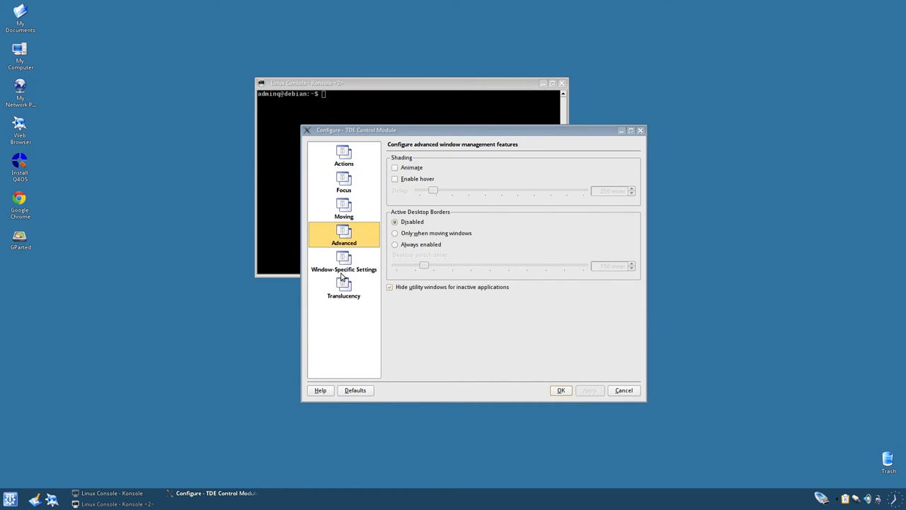
click(343, 288)
click(358, 256)
click(353, 238)
click(350, 211)
click(347, 179)
click(356, 157)
click(465, 161)
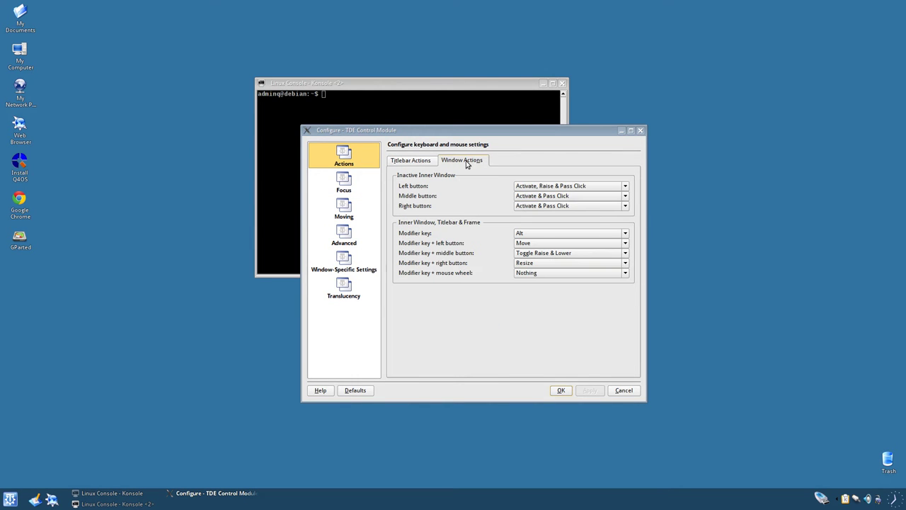
click(623, 390)
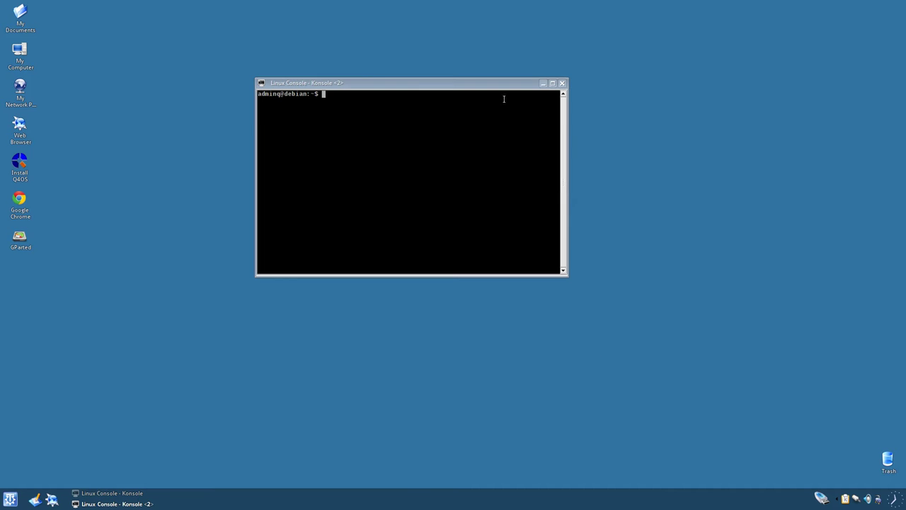
click(562, 83)
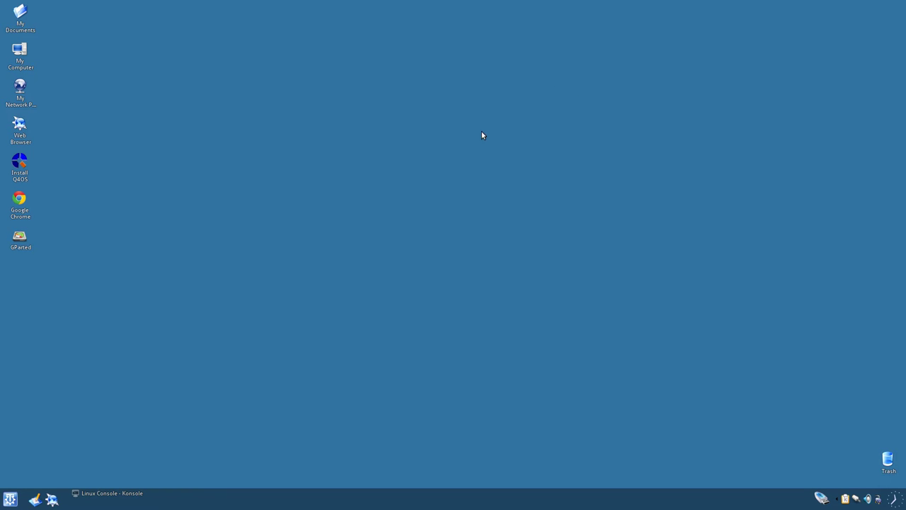
Launch Google Chrome from the Internet programs, accept it as the default browser without usage statistics, and maximize its window.
click(10, 498)
mouse_move(45, 383)
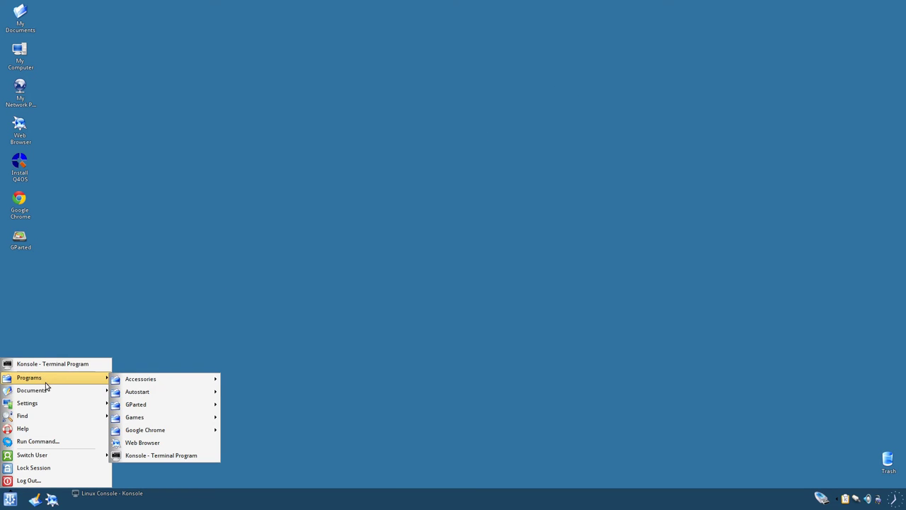
mouse_move(152, 383)
mouse_move(244, 383)
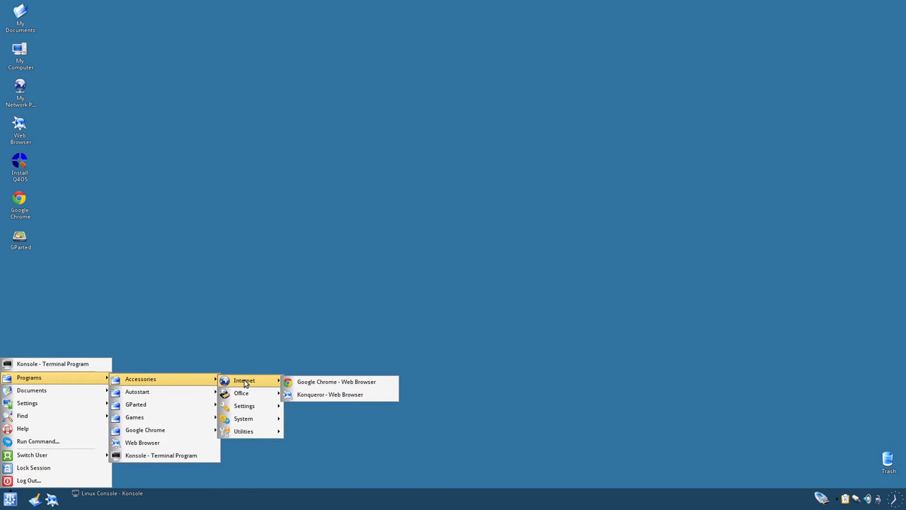
click(320, 384)
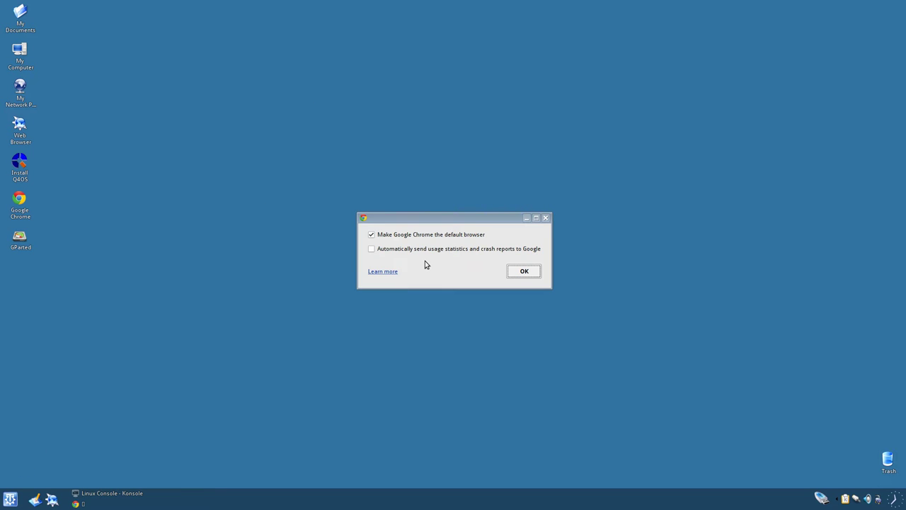
click(525, 272)
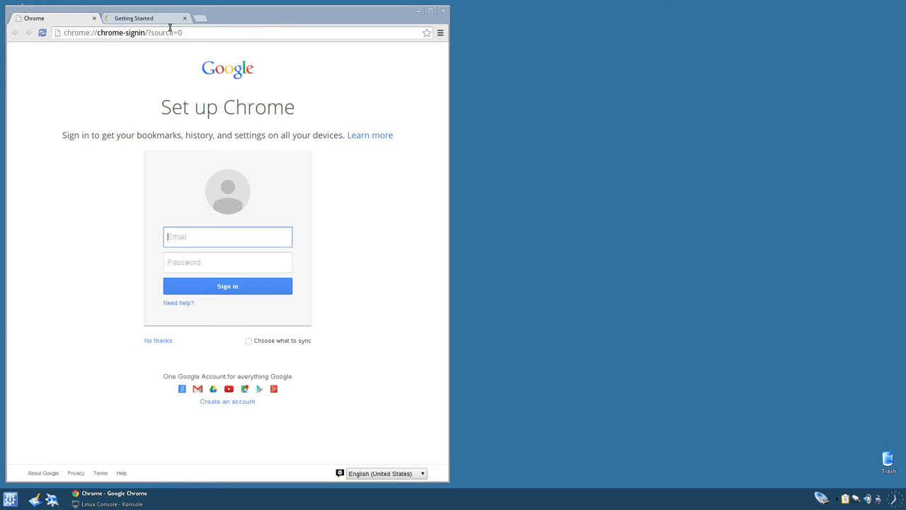
double_click(253, 13)
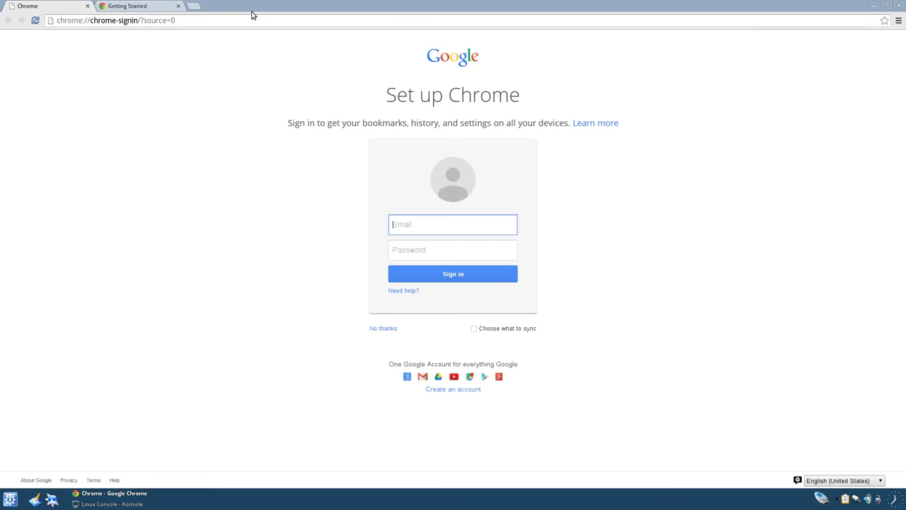
Close the Chrome sign-in tab and check the browser's version on the About Google Chrome page, closing that page.
click(87, 6)
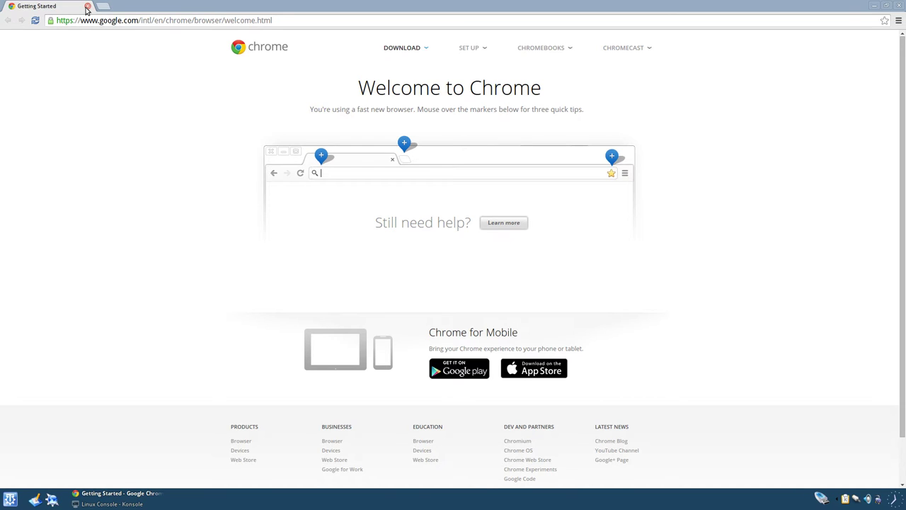
click(898, 21)
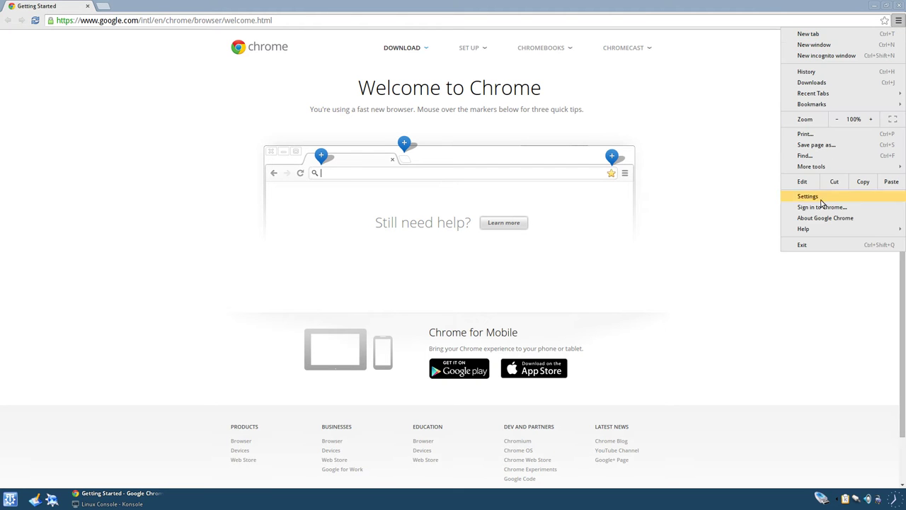
click(833, 218)
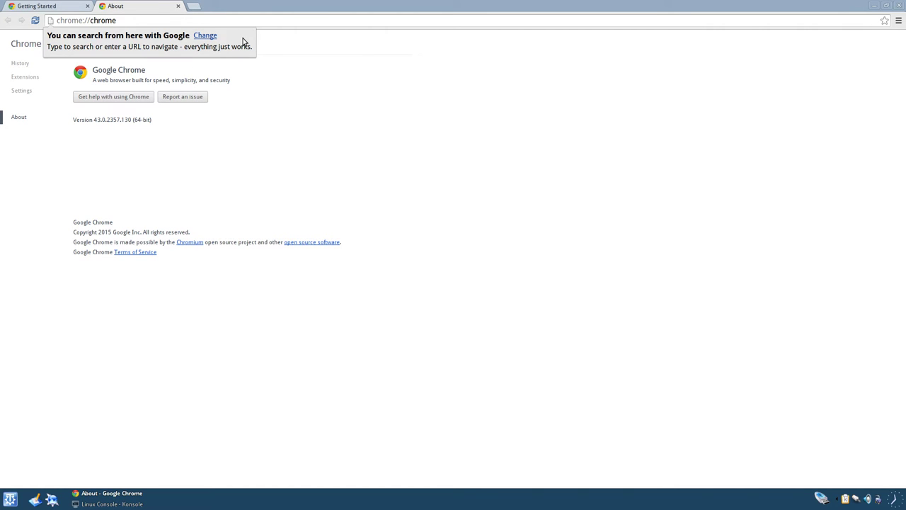
click(177, 5)
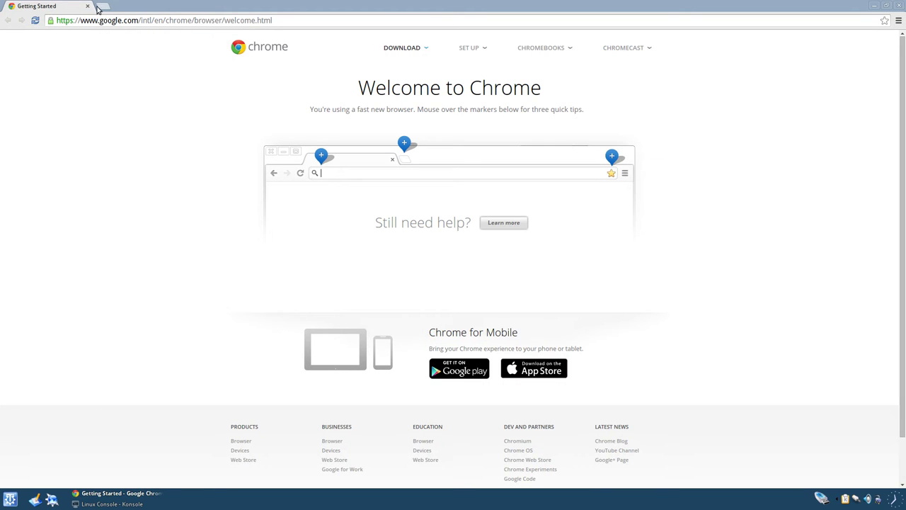
Close Chrome, launch the qpdfview document viewer from the Office accessories, and move its window towards the middle of the desktop.
click(89, 7)
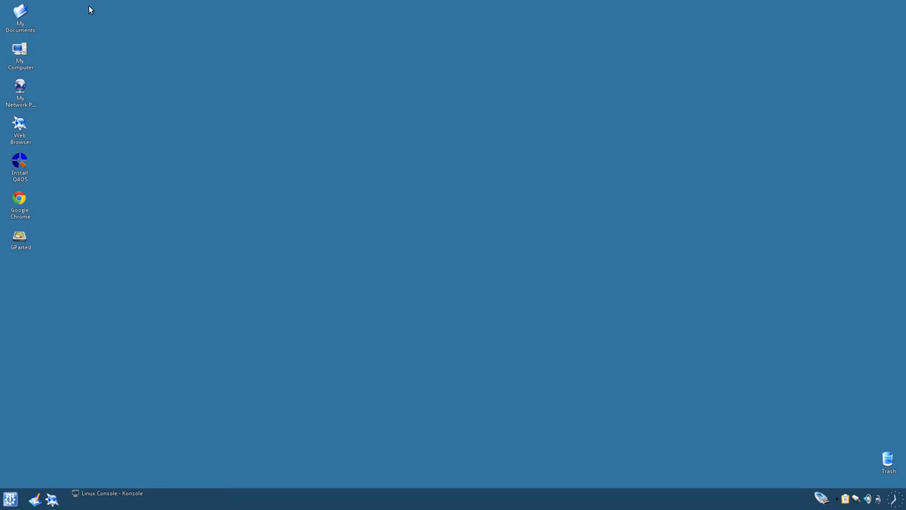
click(10, 500)
mouse_move(54, 379)
mouse_move(152, 377)
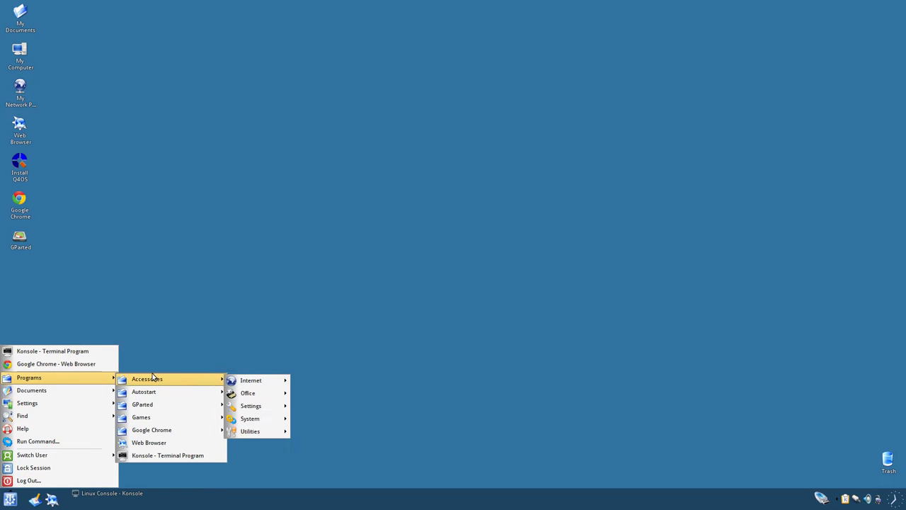
mouse_move(267, 383)
mouse_move(264, 400)
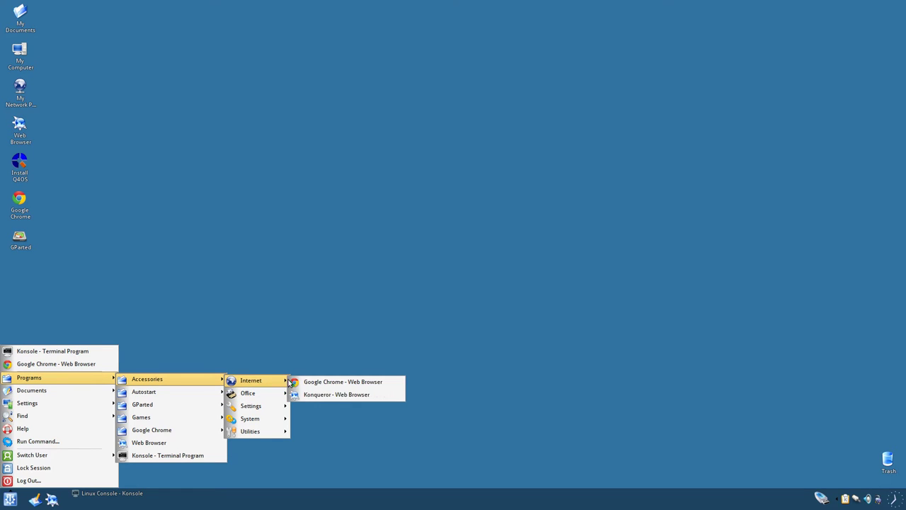
click(303, 394)
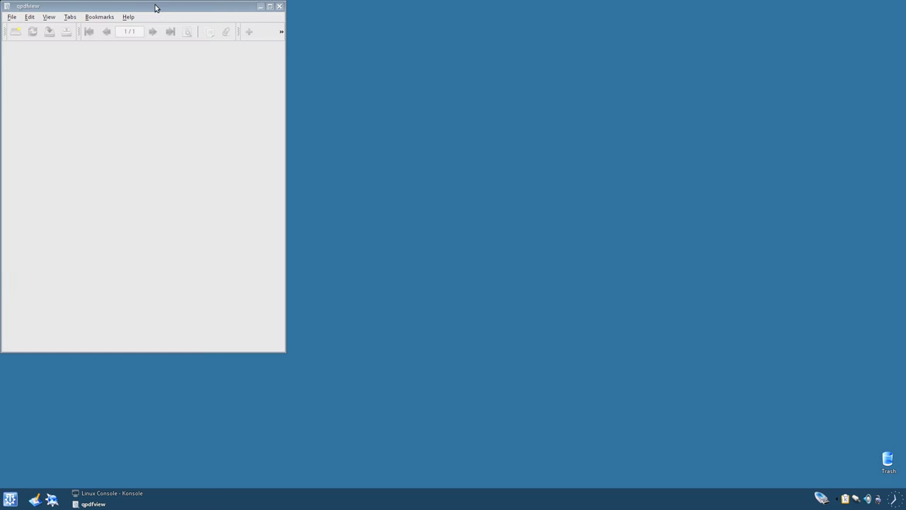
drag(109, 8, 313, 9)
Check qpdfview's version information and skim its help contents, closing both windows.
click(330, 20)
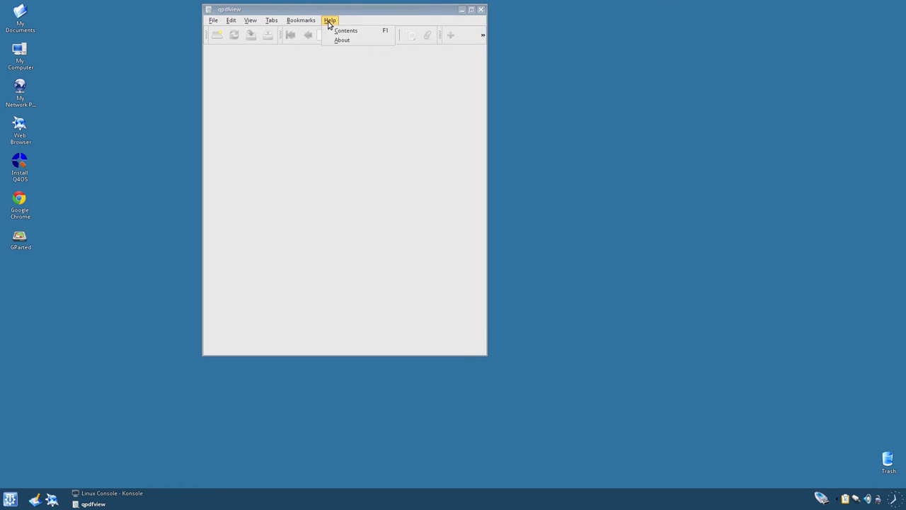
click(348, 40)
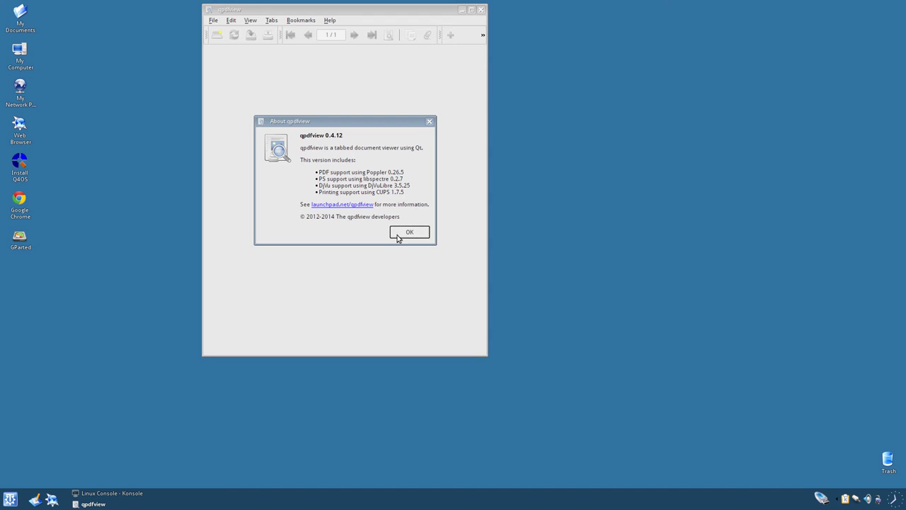
click(401, 235)
click(330, 20)
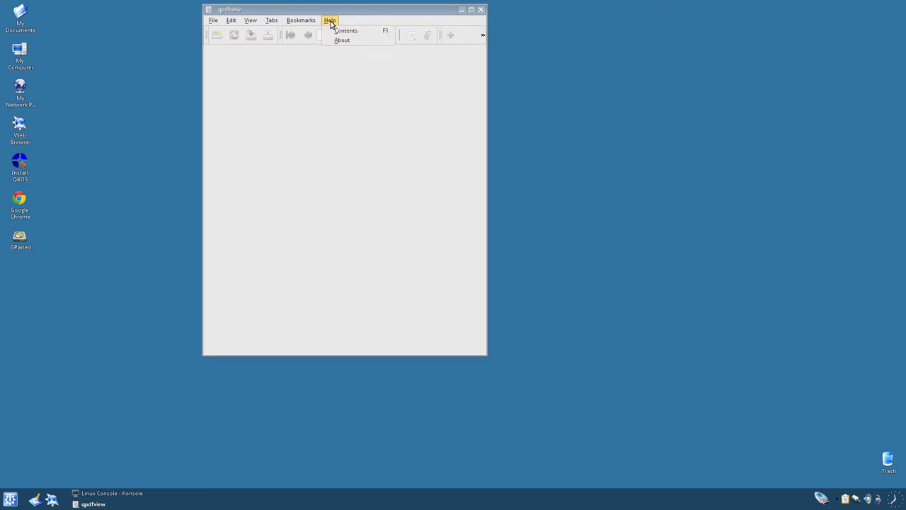
click(334, 30)
scroll(352, 145, down, 5)
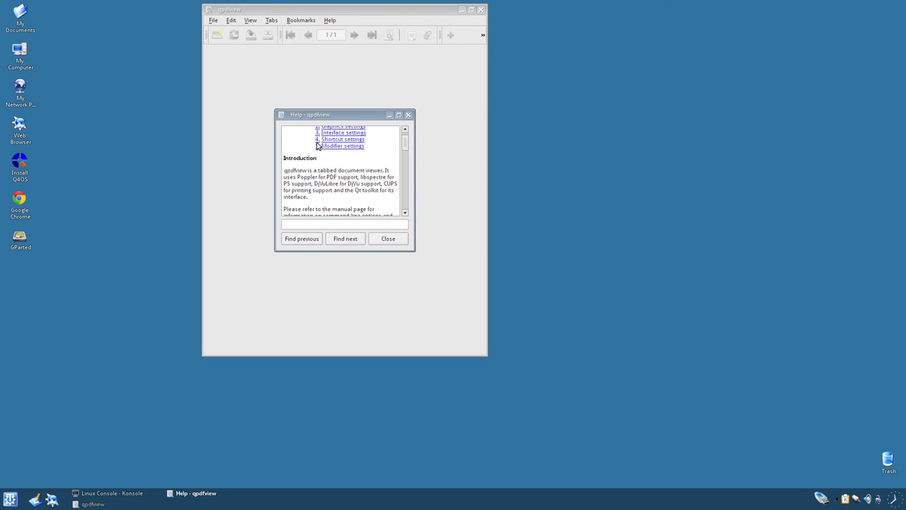
click(326, 143)
click(387, 239)
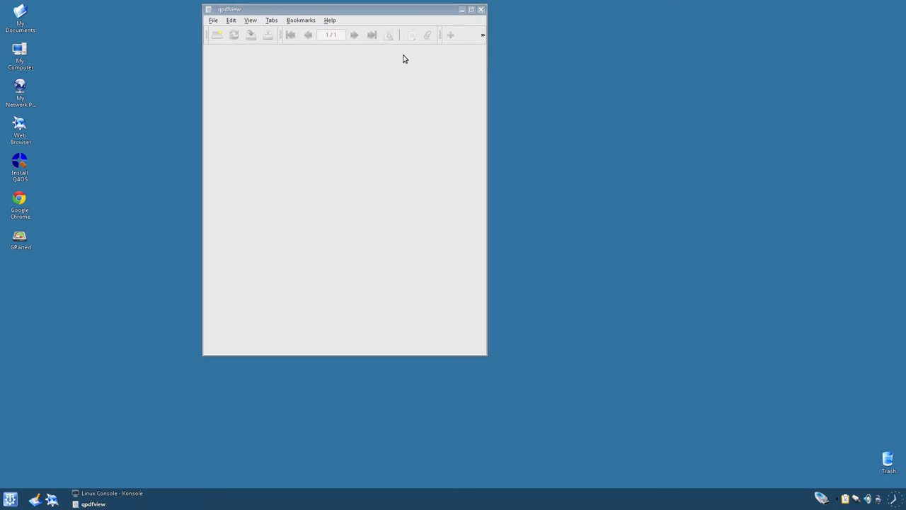
Look through qpdfview's settings pages from Behavior to Modifiers, closing the dialog without changes and exiting the viewer.
click(221, 21)
mouse_move(236, 21)
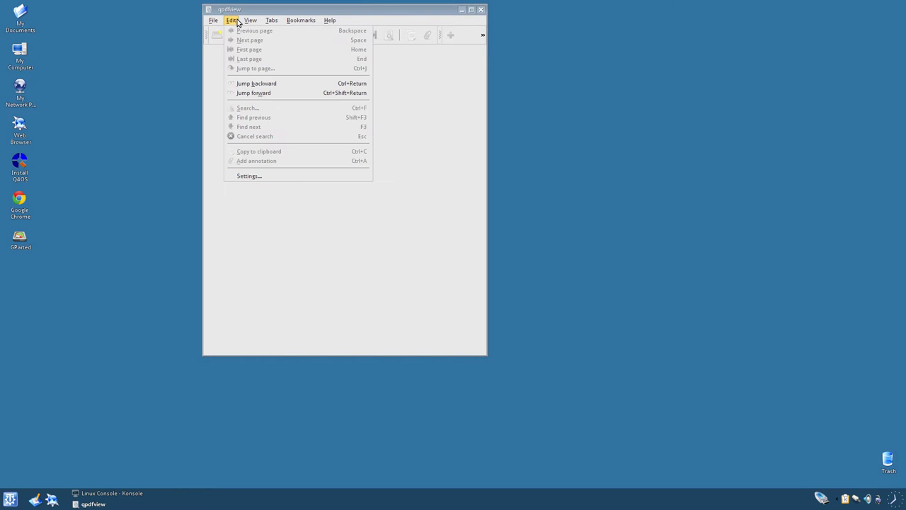
click(275, 177)
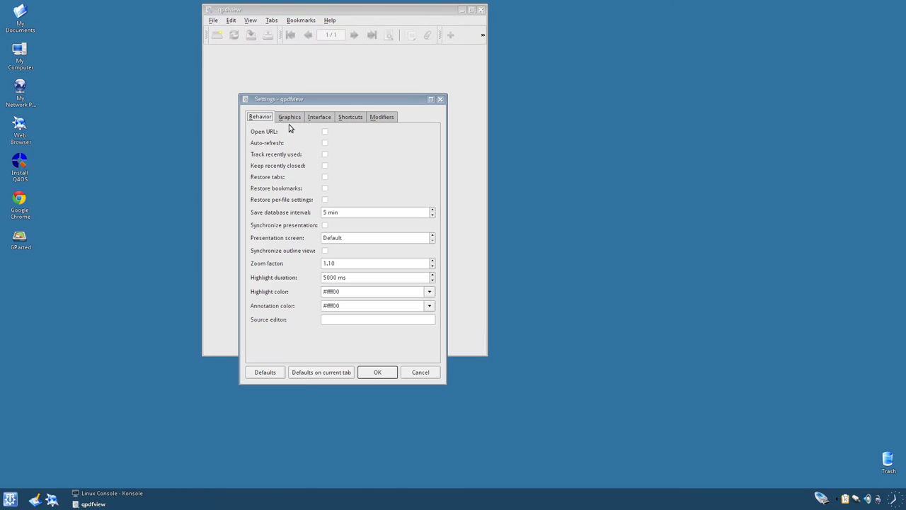
click(289, 117)
click(312, 117)
click(350, 117)
click(397, 116)
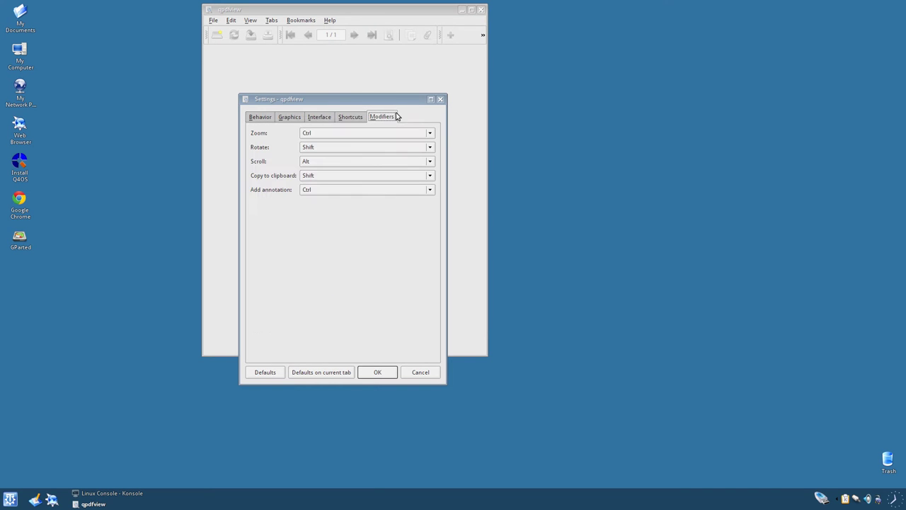
click(440, 100)
click(481, 9)
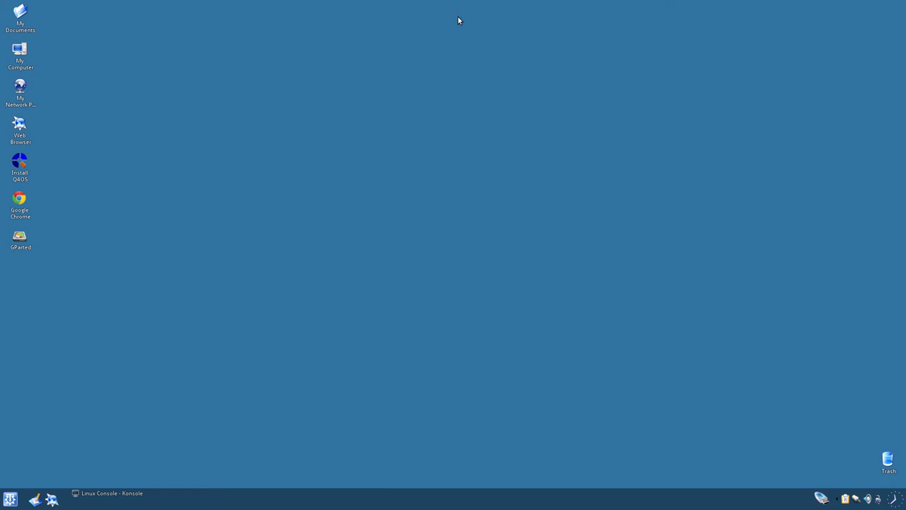
Open My Network Places from the desktop, move its window towards the middle, try to open Network Shares, and close the window.
click(21, 97)
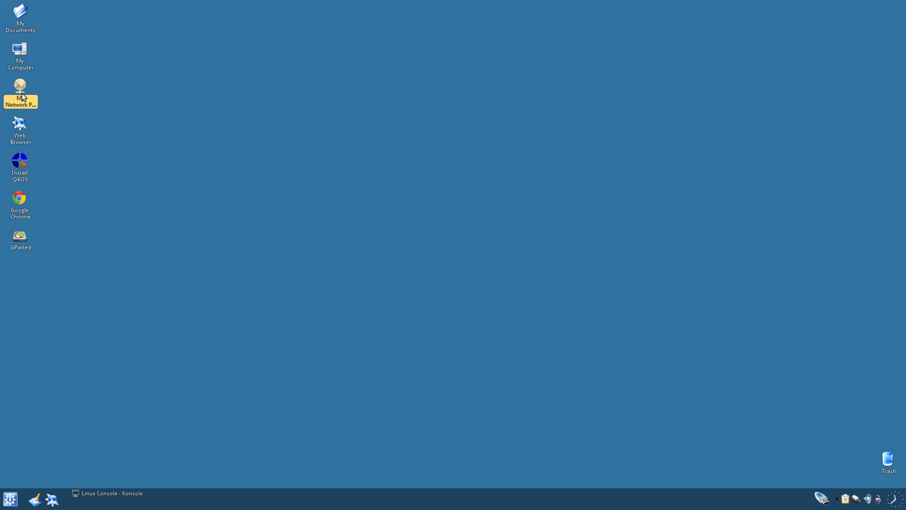
double_click(21, 97)
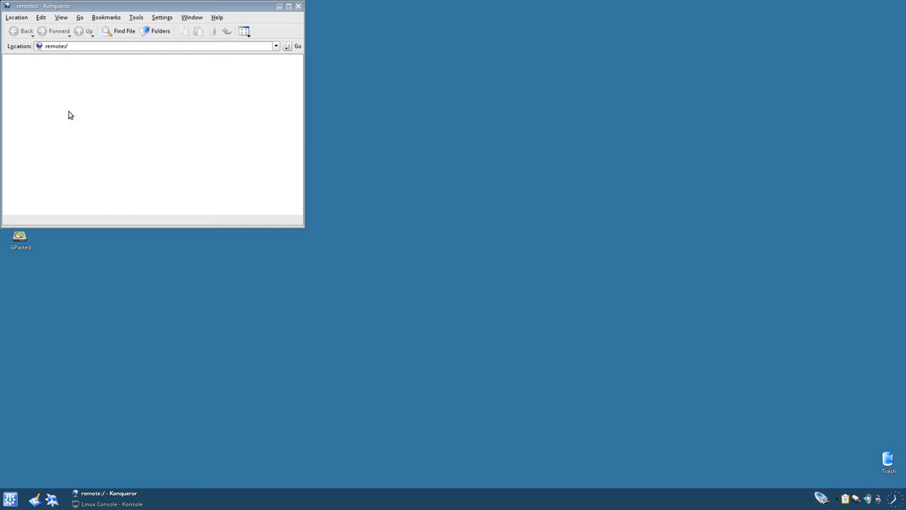
click(27, 79)
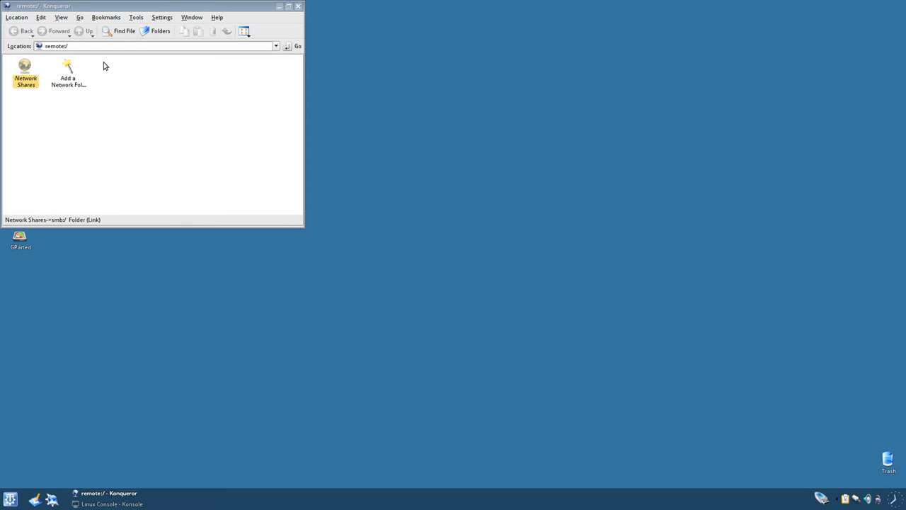
drag(154, 11, 377, 36)
double_click(249, 107)
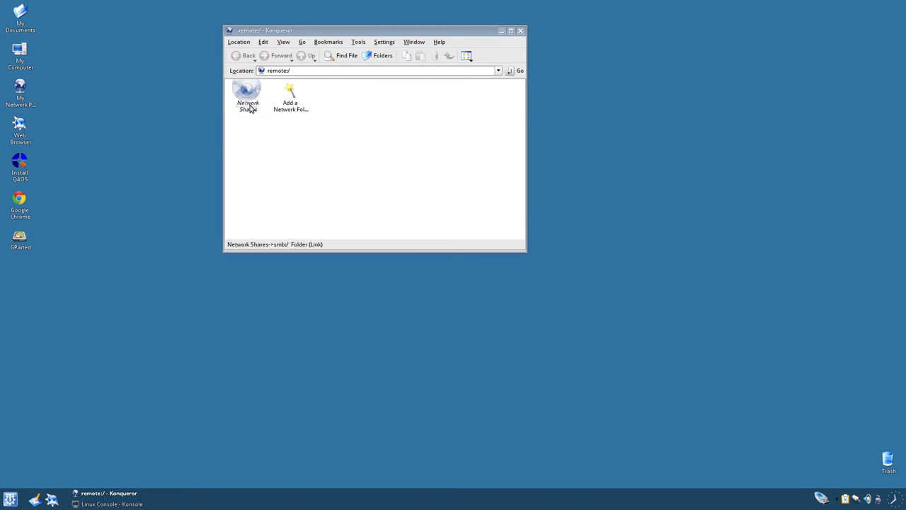
click(521, 32)
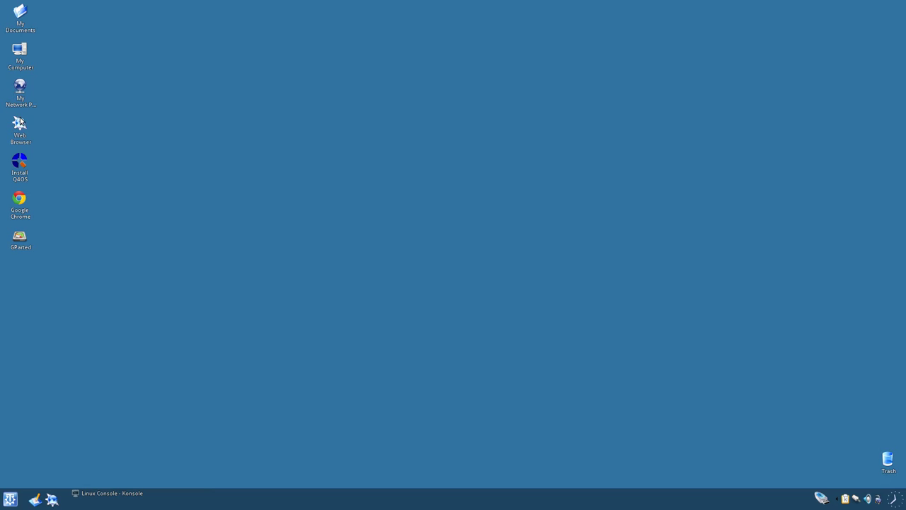
Start the Q4OS installer from the desktop, browse its language list, and continue to the timezone page with the preselected language.
click(22, 165)
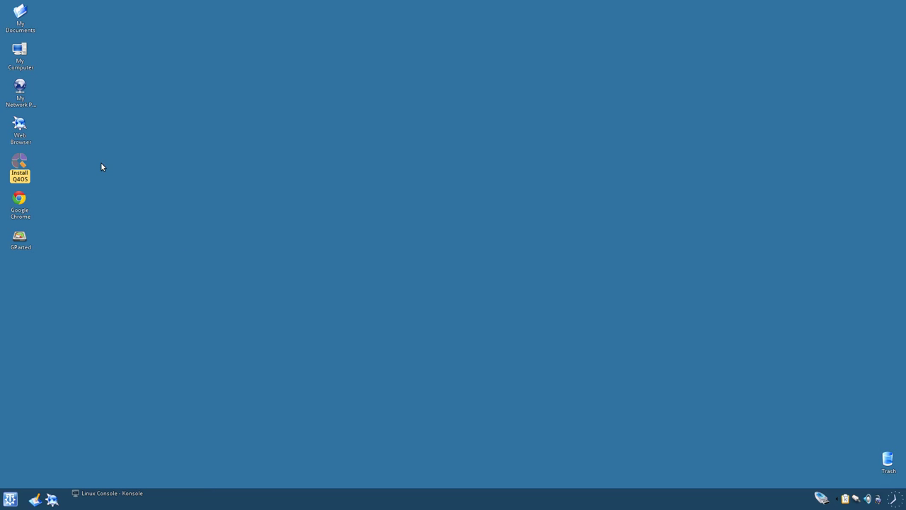
double_click(17, 173)
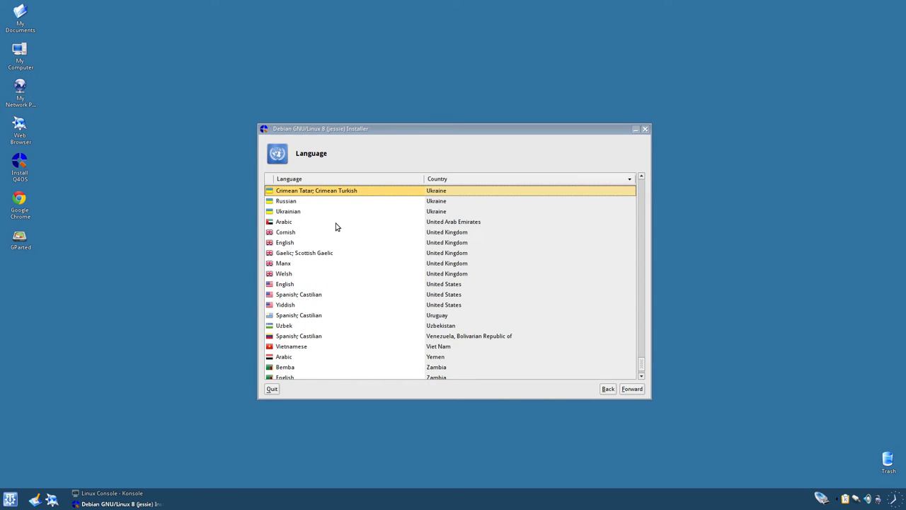
scroll(336, 228, down, 1)
scroll(337, 228, up, 3)
scroll(336, 228, down, 3)
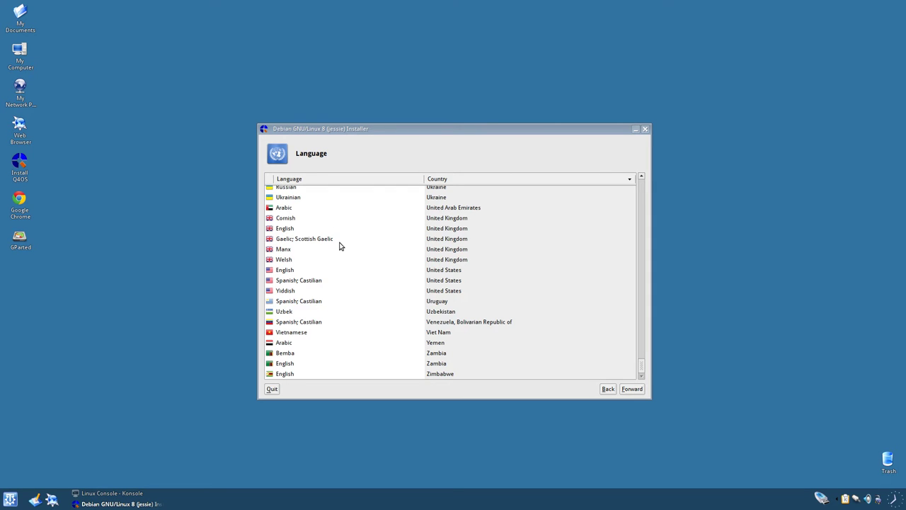
click(631, 390)
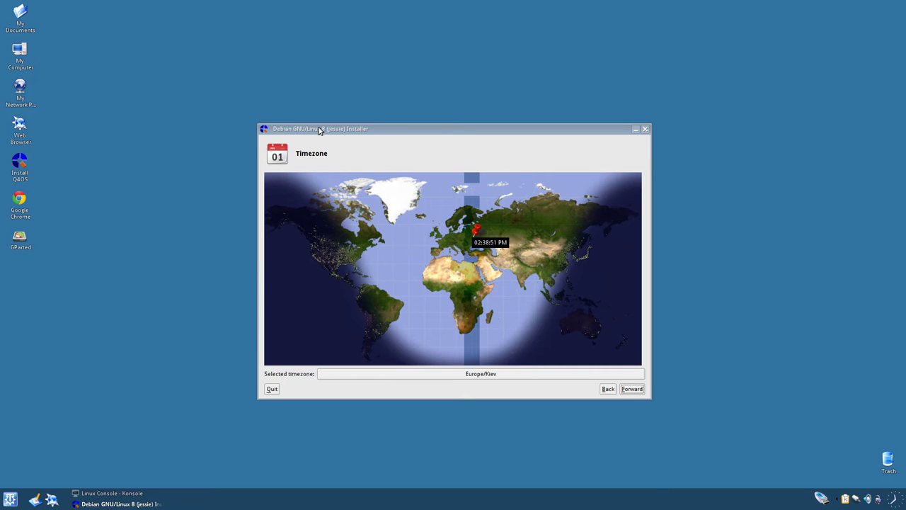
Continue to the installer's keyboard layout page, try other layouts including Vietnamese, and quit the installer.
click(609, 390)
click(632, 389)
click(633, 388)
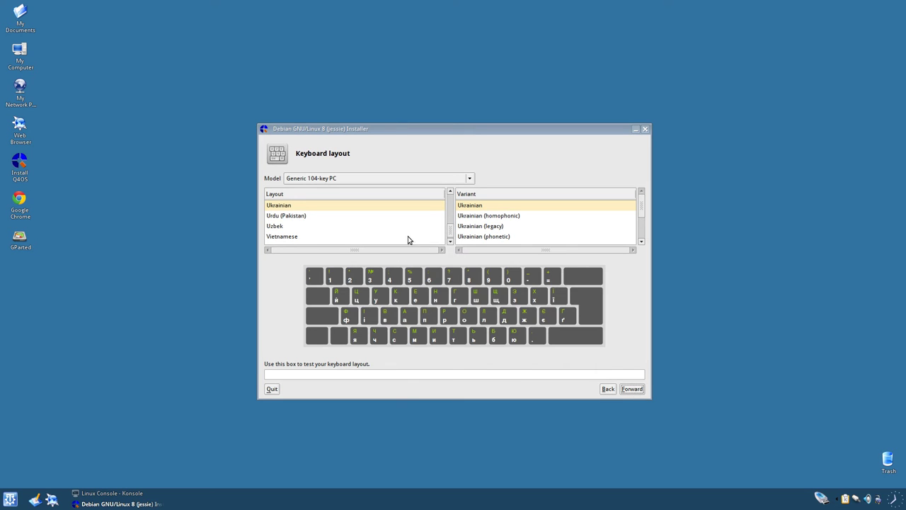
click(498, 216)
click(301, 216)
click(292, 235)
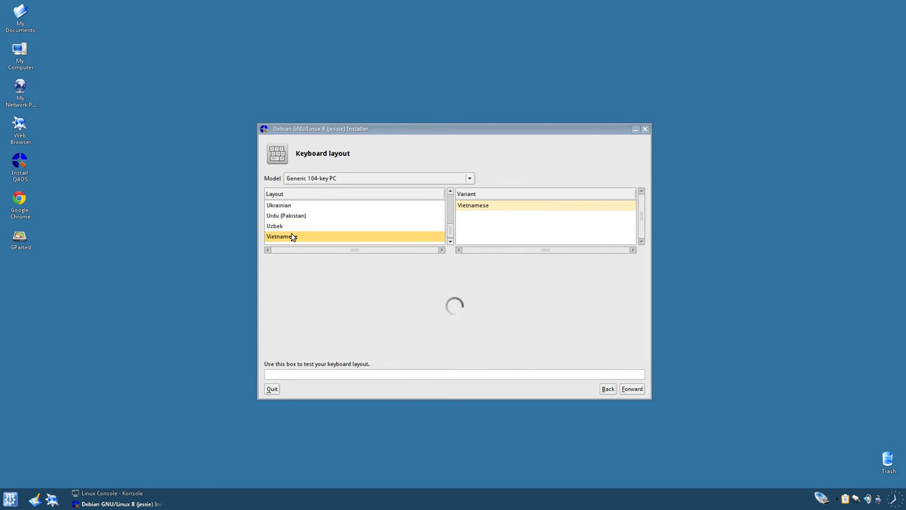
click(646, 130)
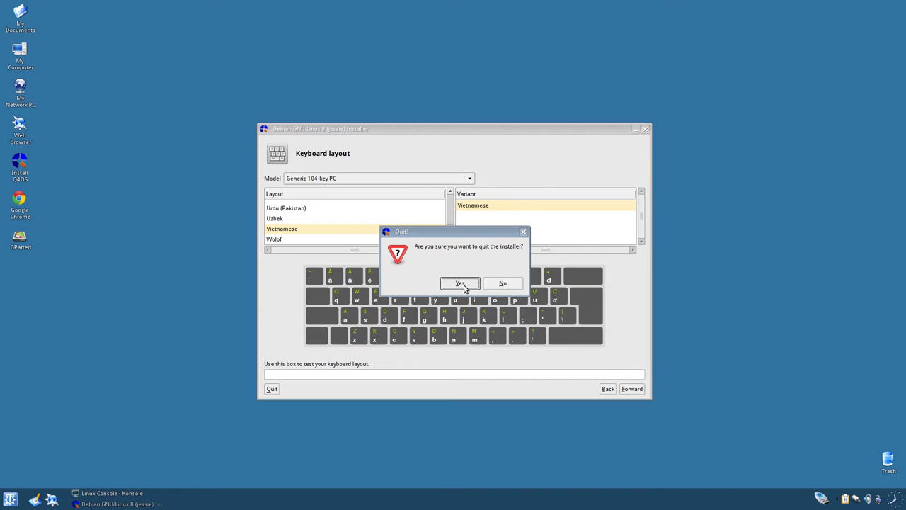
click(460, 284)
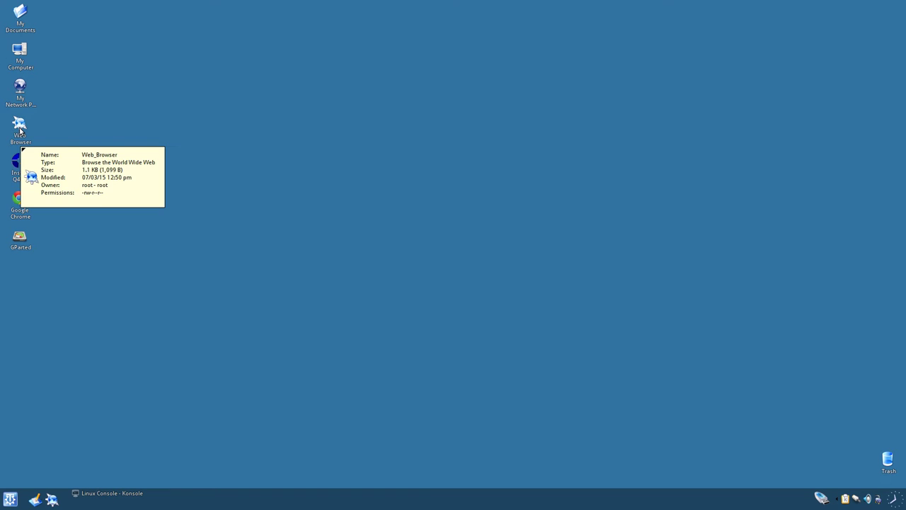
Launch the GParted partition editor from the Settings accessories and move its window towards the middle of the desktop.
click(9, 499)
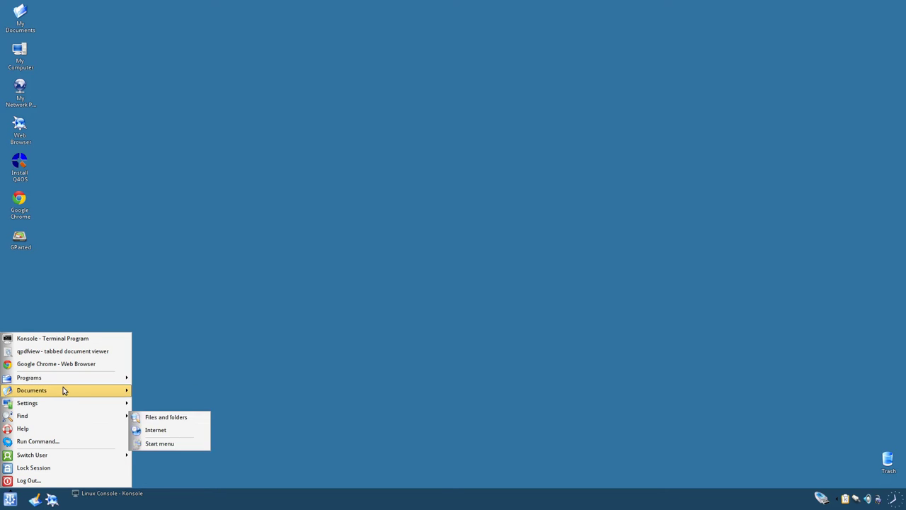
mouse_move(66, 379)
mouse_move(184, 384)
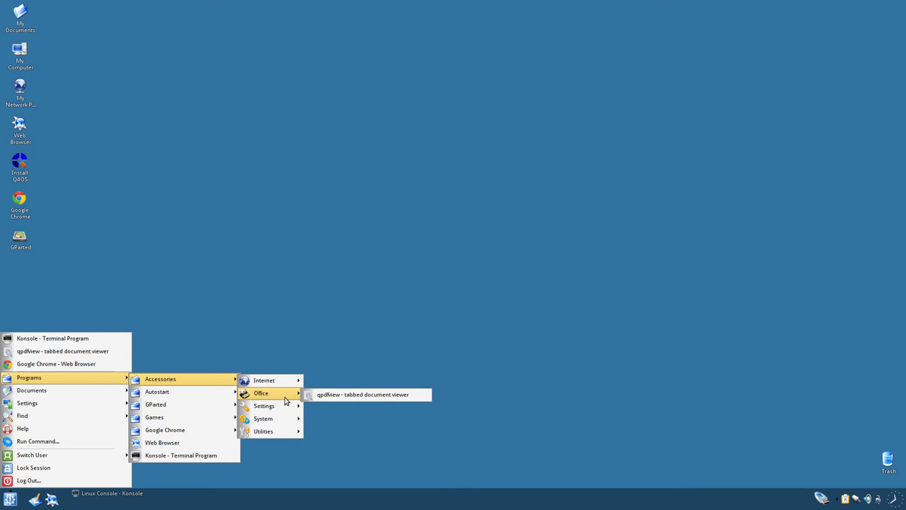
mouse_move(284, 409)
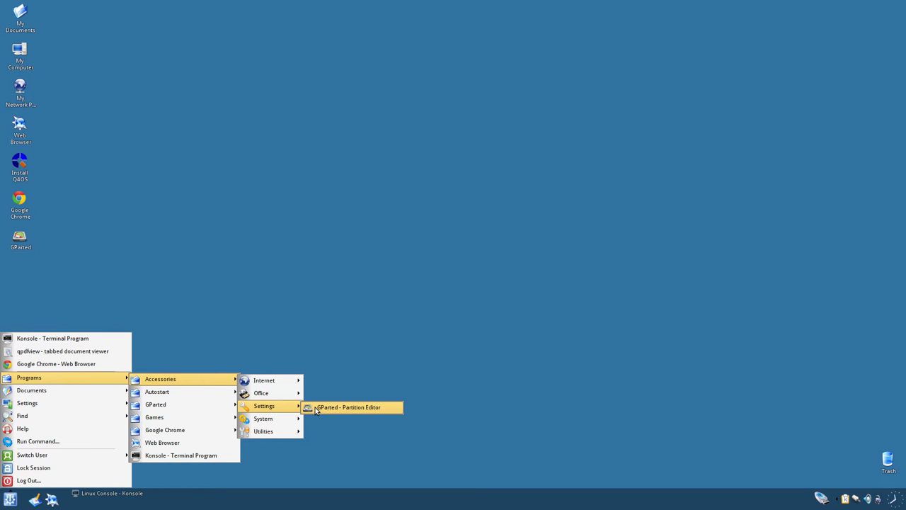
click(315, 408)
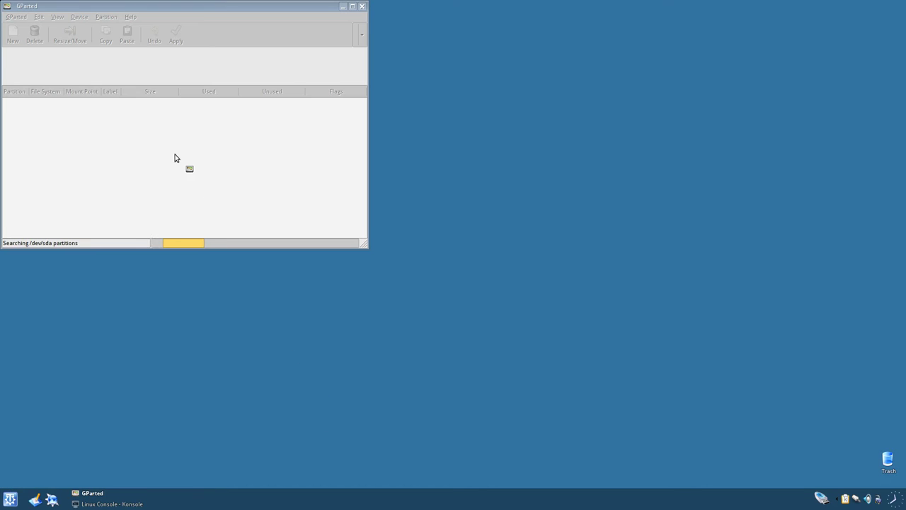
drag(172, 13, 418, 56)
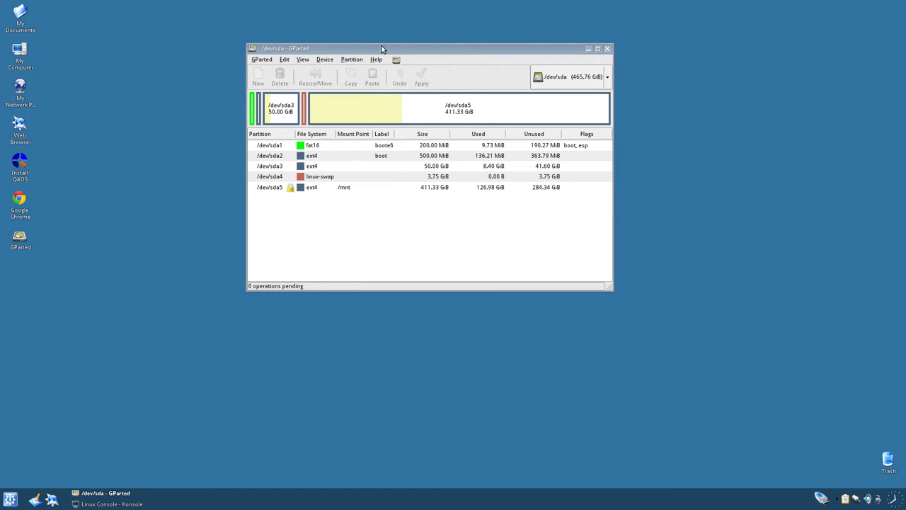
Check GParted's version information and its disk device list, and close the partition editor.
click(377, 60)
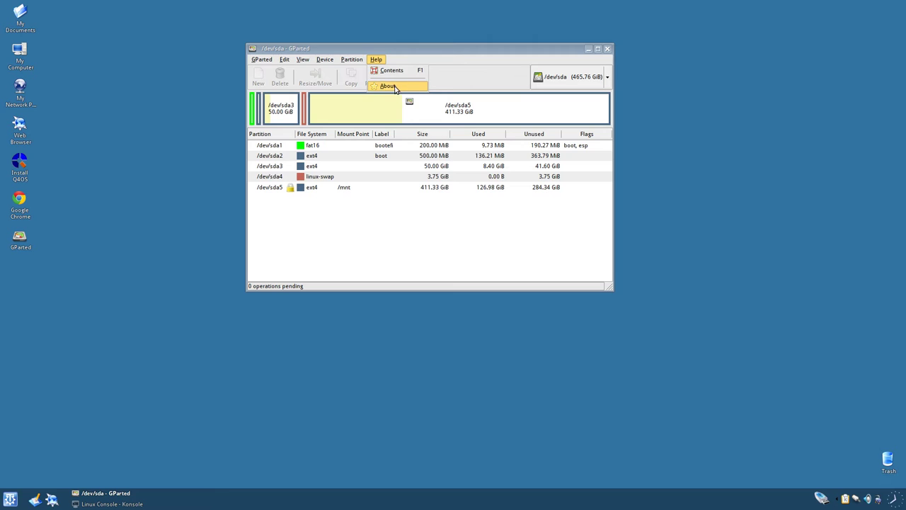
click(395, 87)
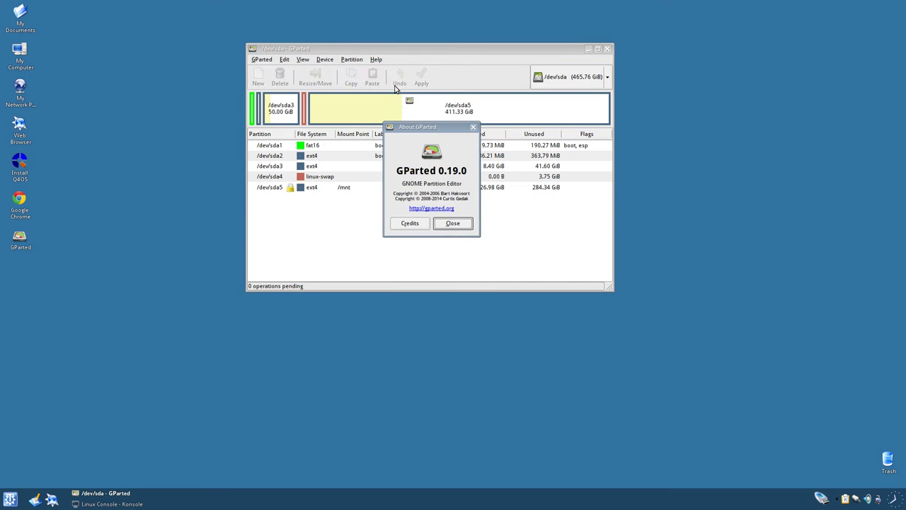
click(447, 225)
click(576, 77)
click(575, 75)
click(607, 49)
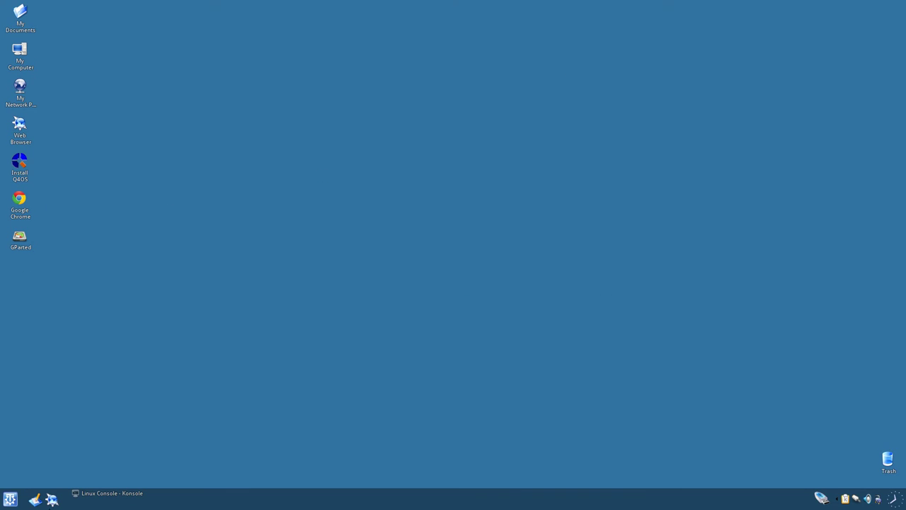
Launch the Krusader file manager in Super User Mode from the system accessories and maximize its window.
click(10, 499)
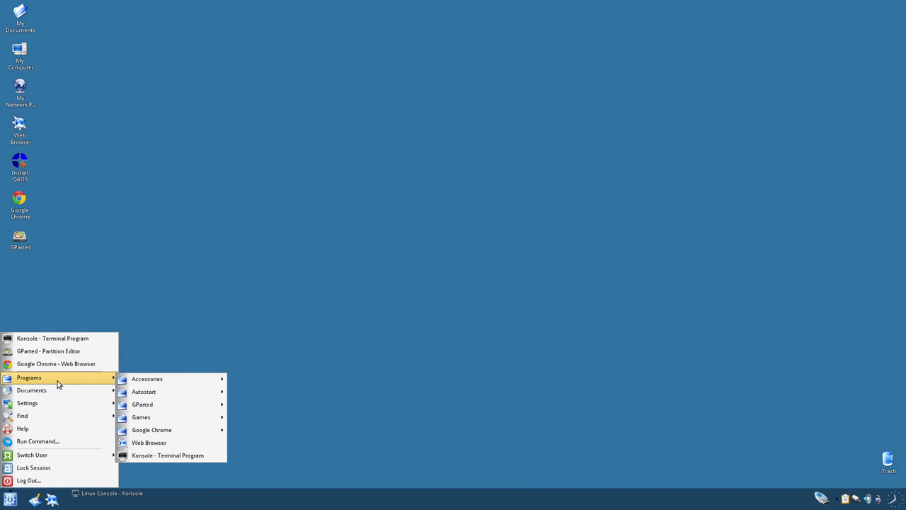
mouse_move(182, 378)
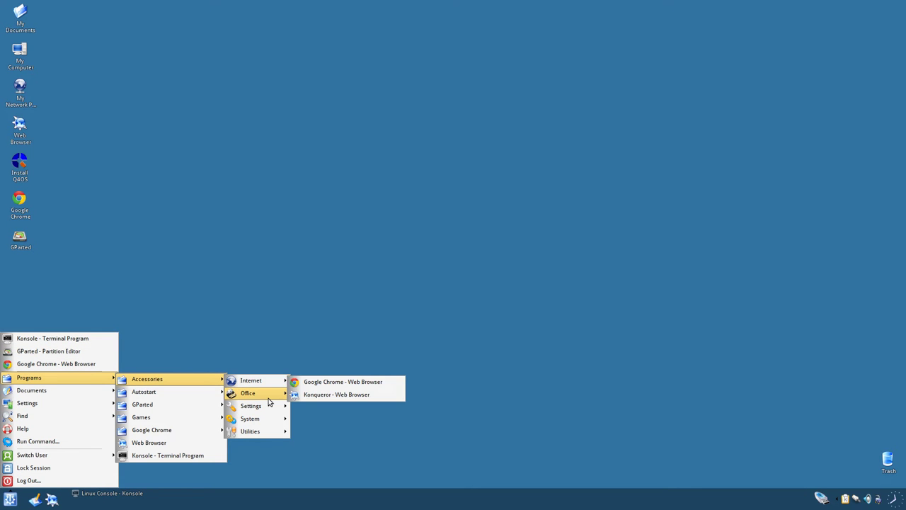
mouse_move(267, 395)
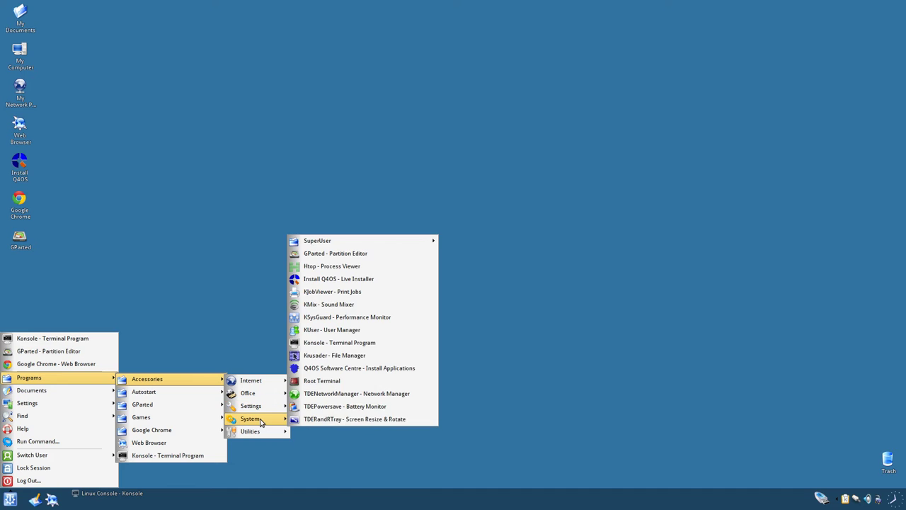
mouse_move(354, 243)
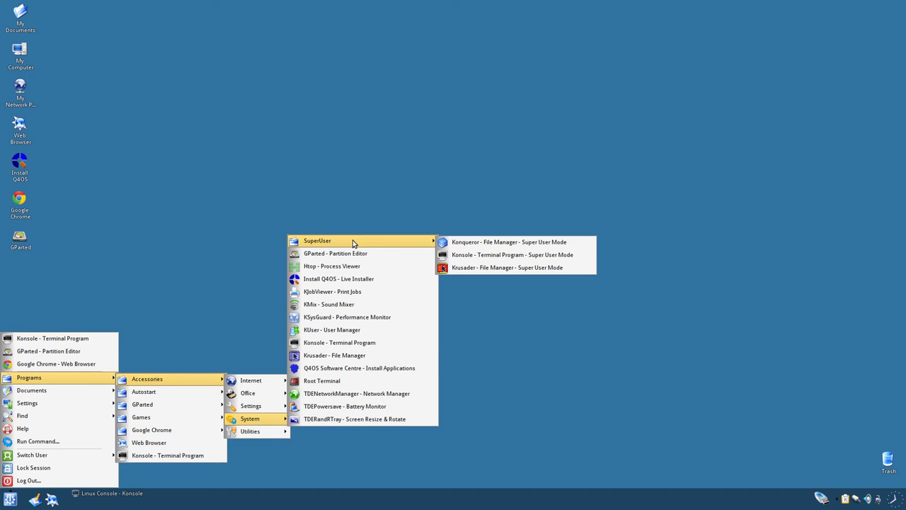
click(480, 268)
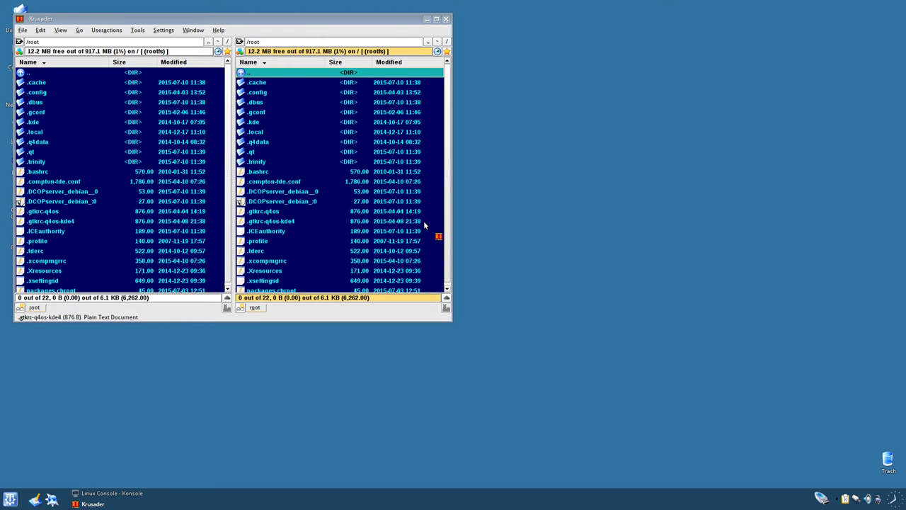
double_click(196, 18)
View the Trinity Desktop Environment information in Krusader, including the bug report, joining and support pages, and close it.
click(207, 16)
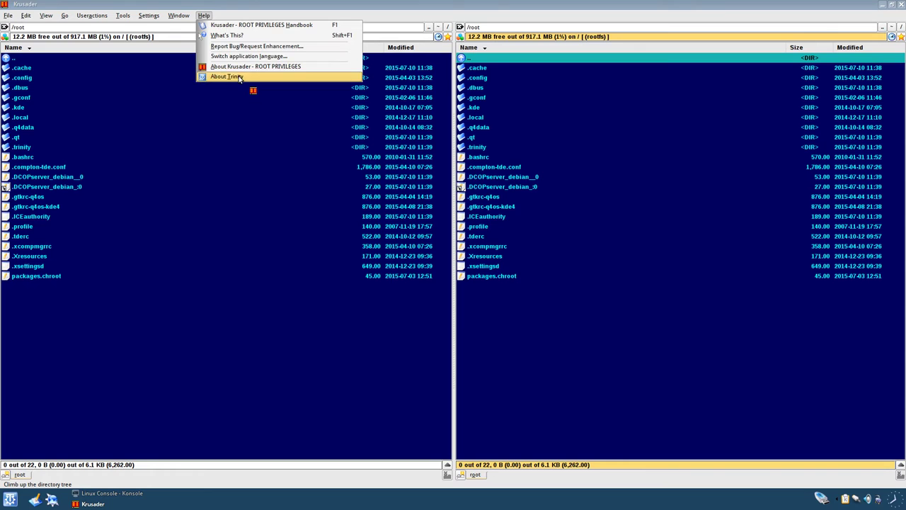
click(239, 77)
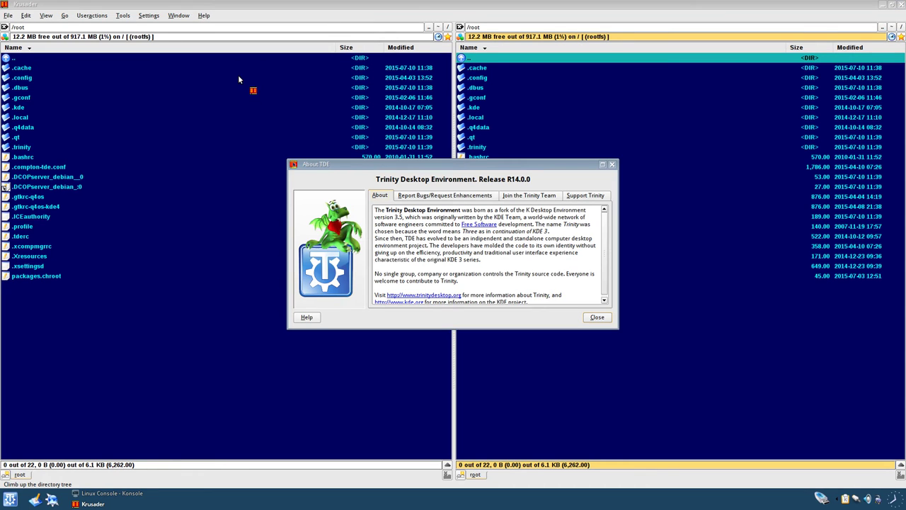
click(424, 197)
click(518, 197)
click(585, 195)
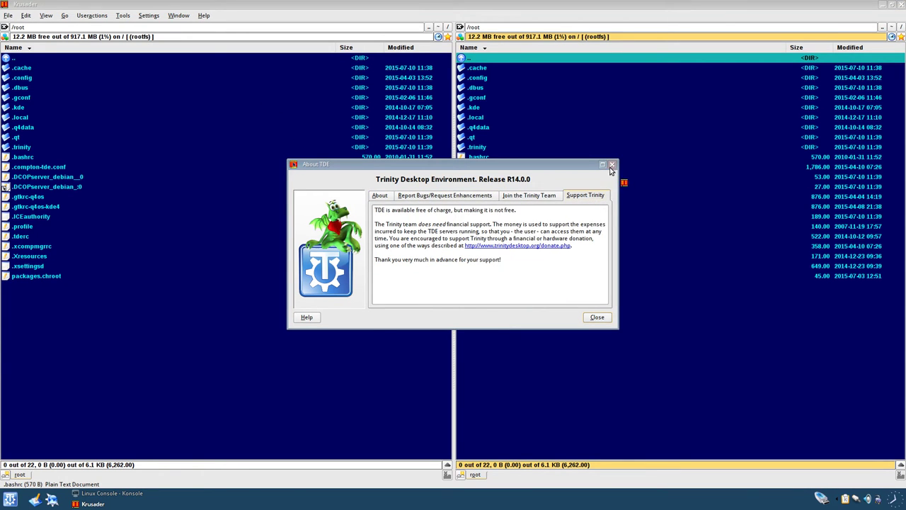
click(597, 318)
Check Krusader's version information, reopen the information on the Trinity desktop, and close both dialogs.
click(205, 15)
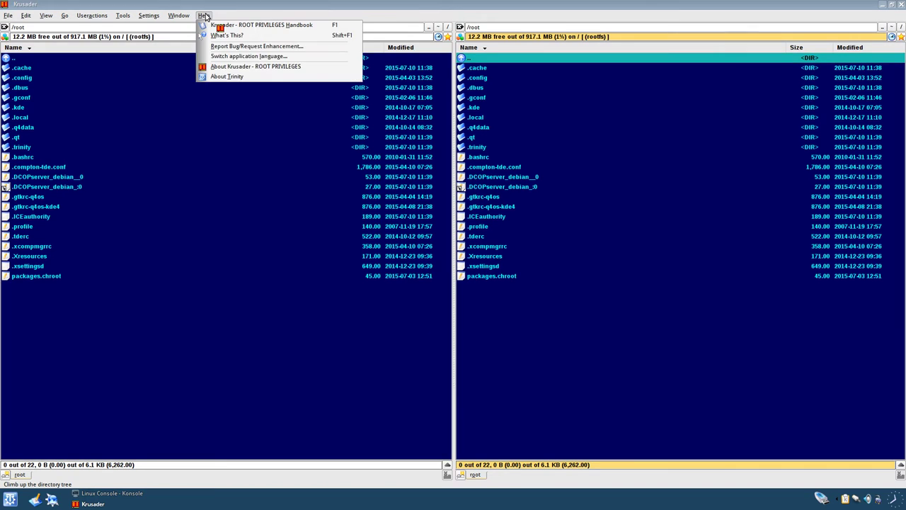
click(266, 68)
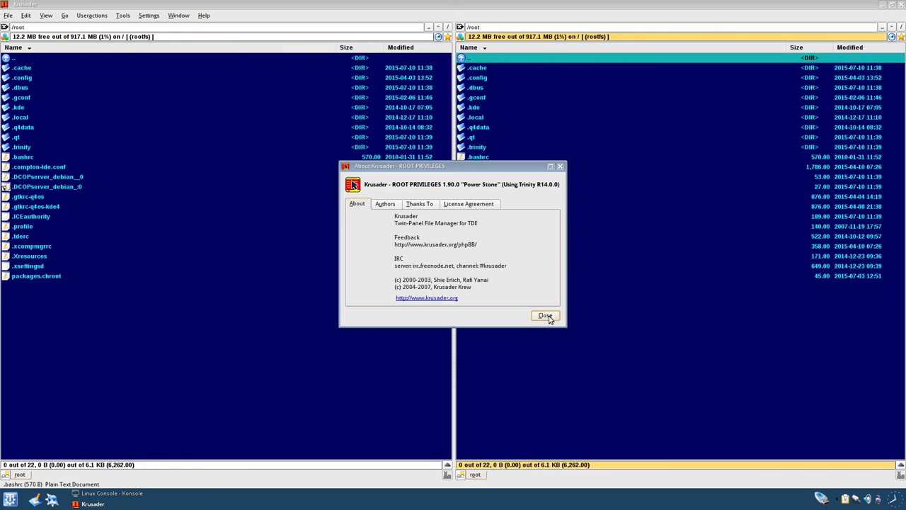
click(549, 318)
click(206, 16)
click(234, 77)
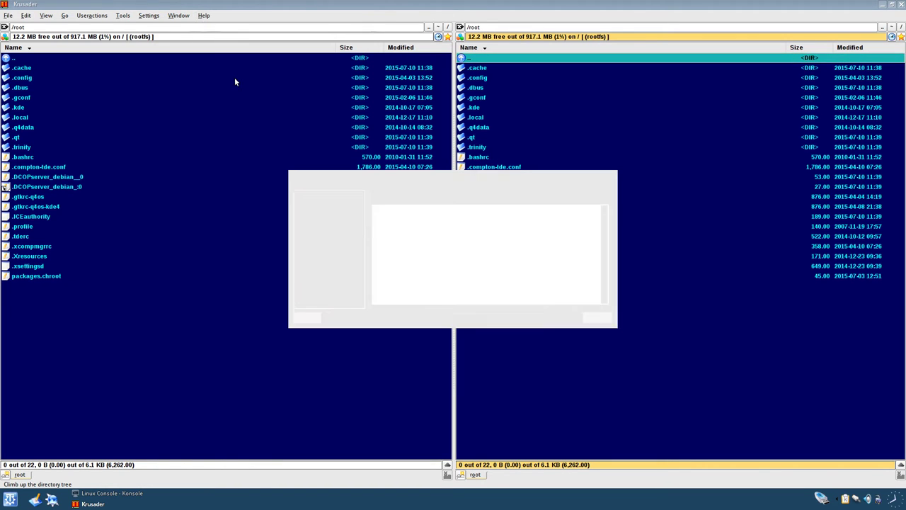
click(613, 163)
Look through Krusader's authors, acknowledgements and license agreement in its program information, and close the dialog.
click(206, 16)
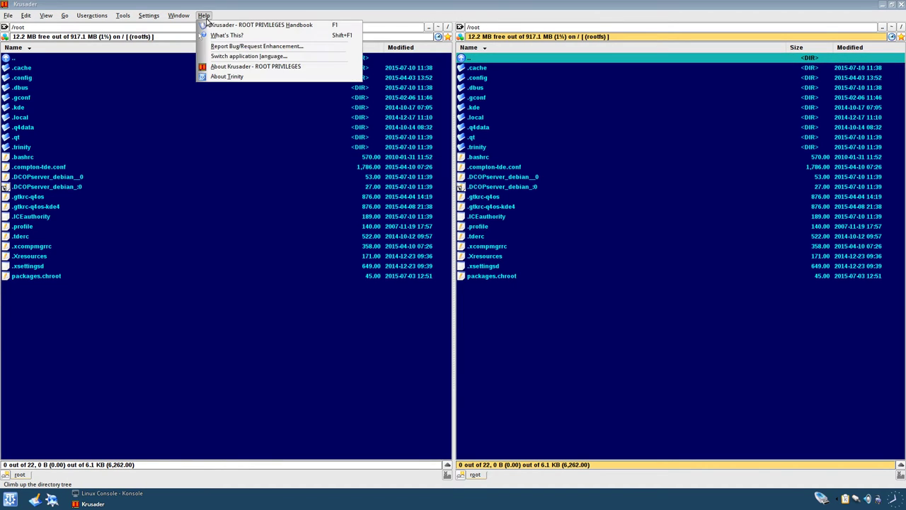
click(232, 67)
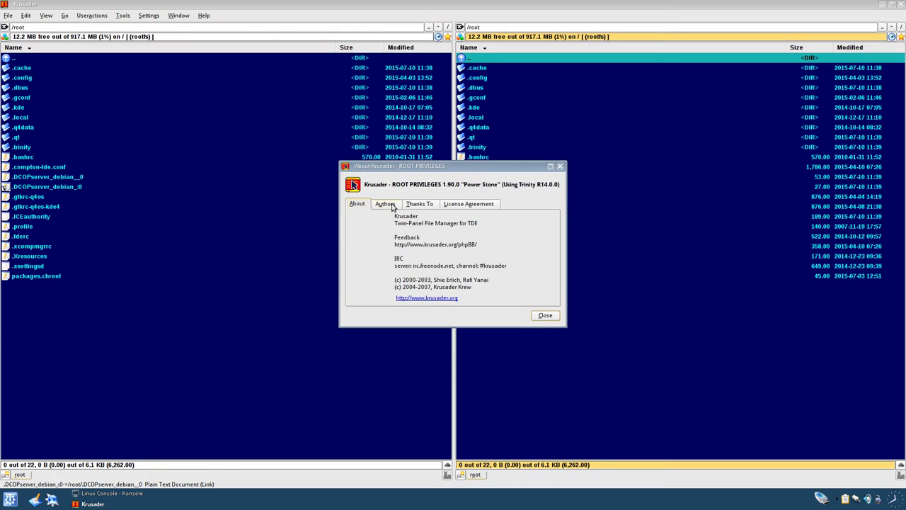
click(391, 205)
click(418, 205)
click(473, 205)
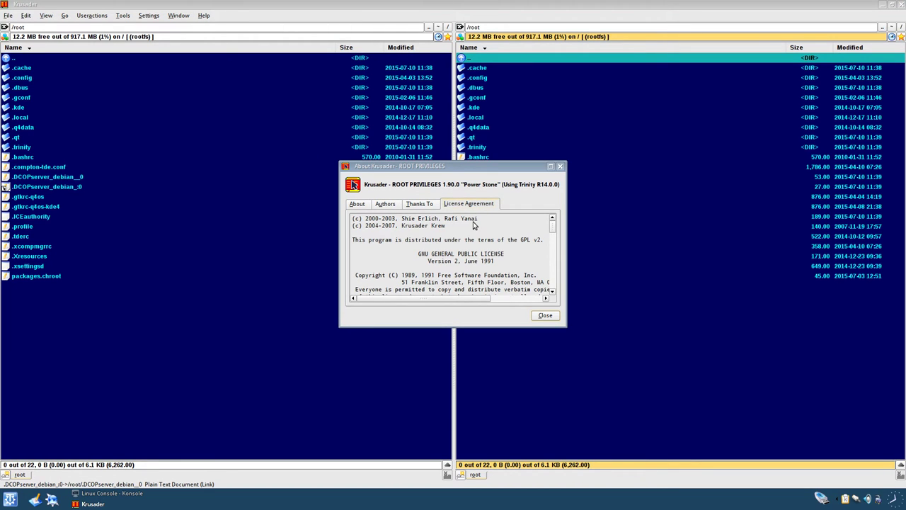
scroll(434, 262, down, 4)
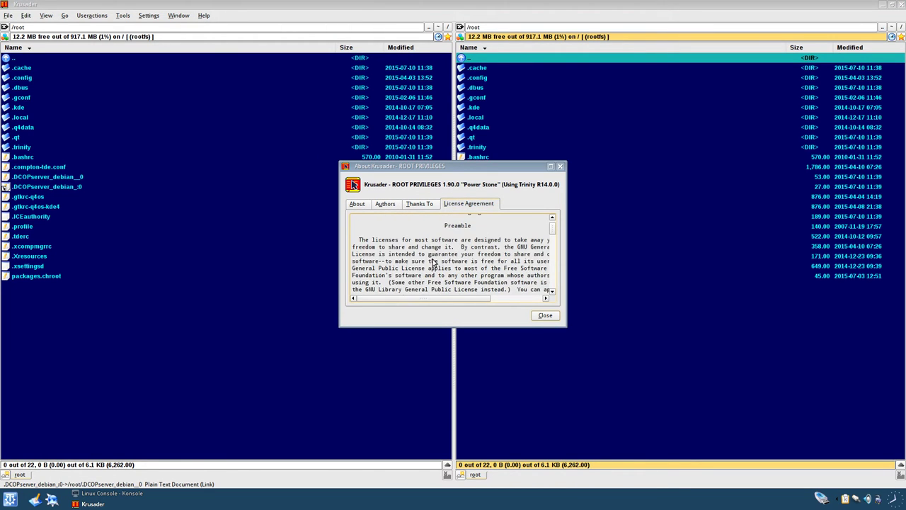
click(545, 314)
Browse the second file pane to /root/.kde/env, view the script q4loginscr01.sh in the built-in viewer, and close the viewer.
double_click(464, 108)
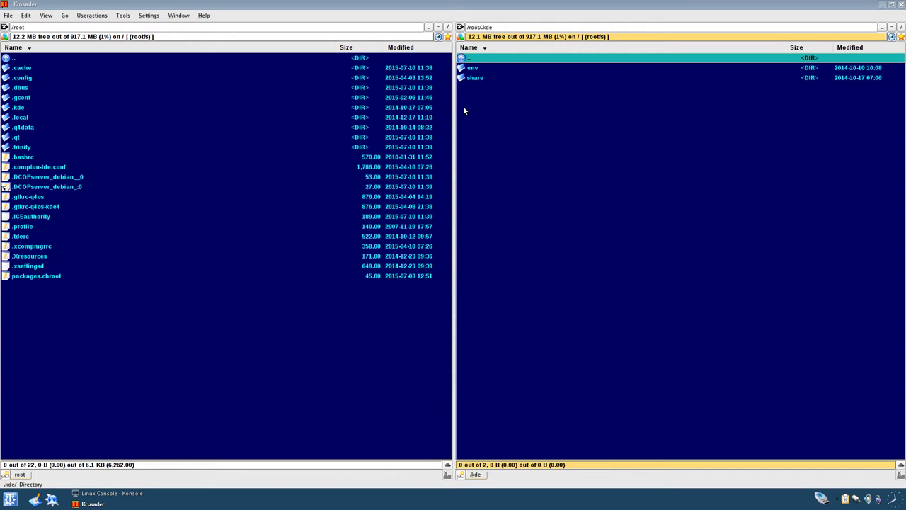
double_click(469, 69)
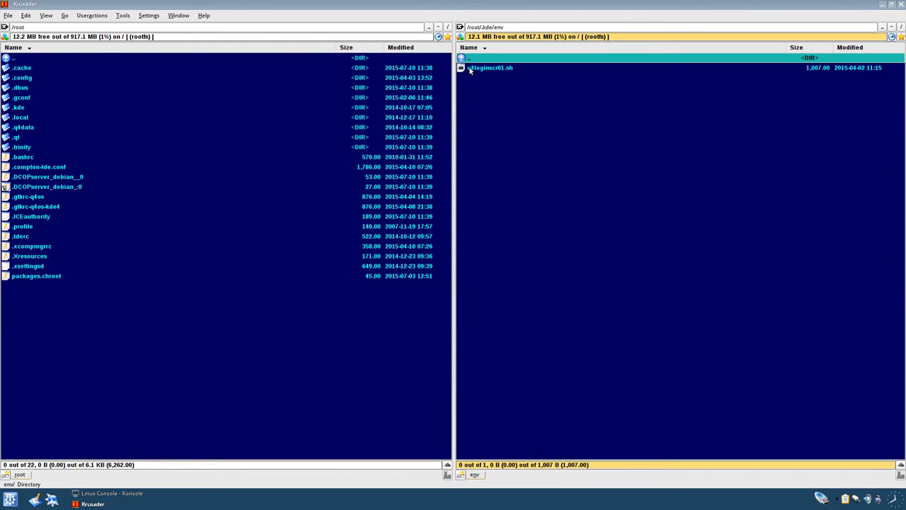
right_click(480, 70)
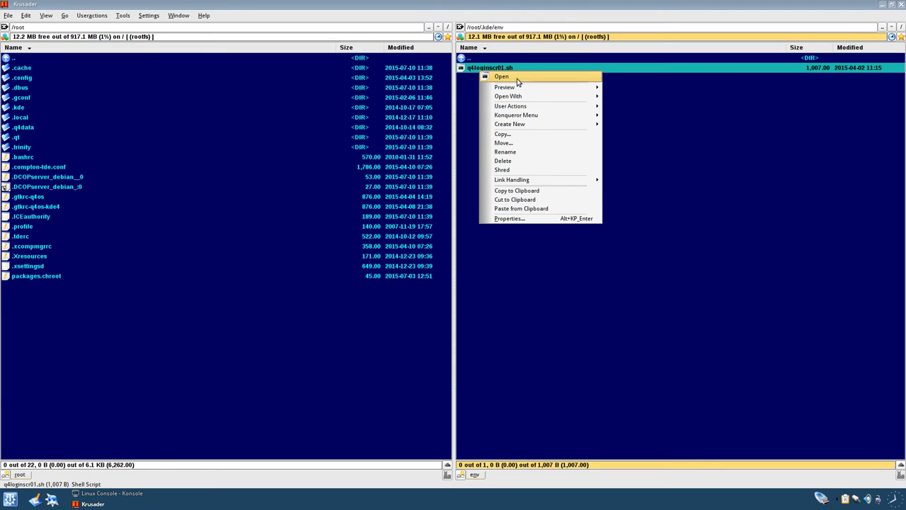
mouse_move(515, 89)
key(Escape)
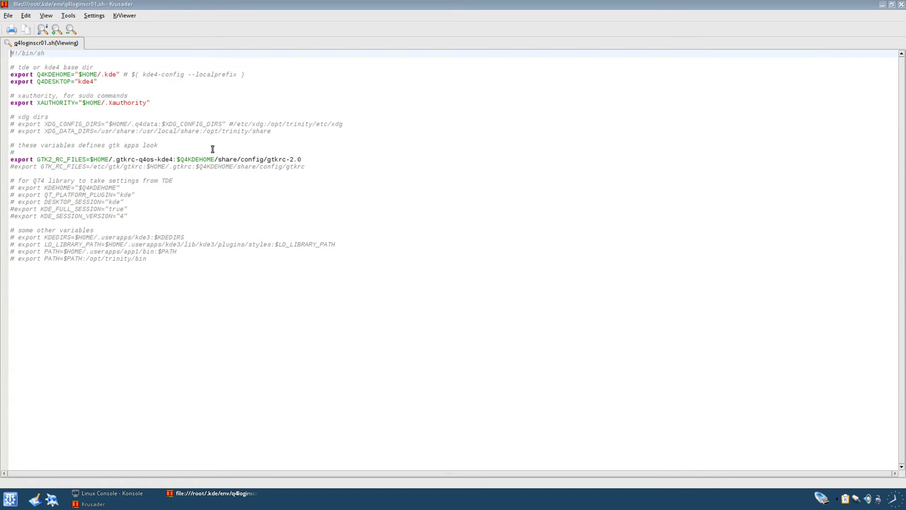
click(8, 15)
click(230, 244)
key(Escape)
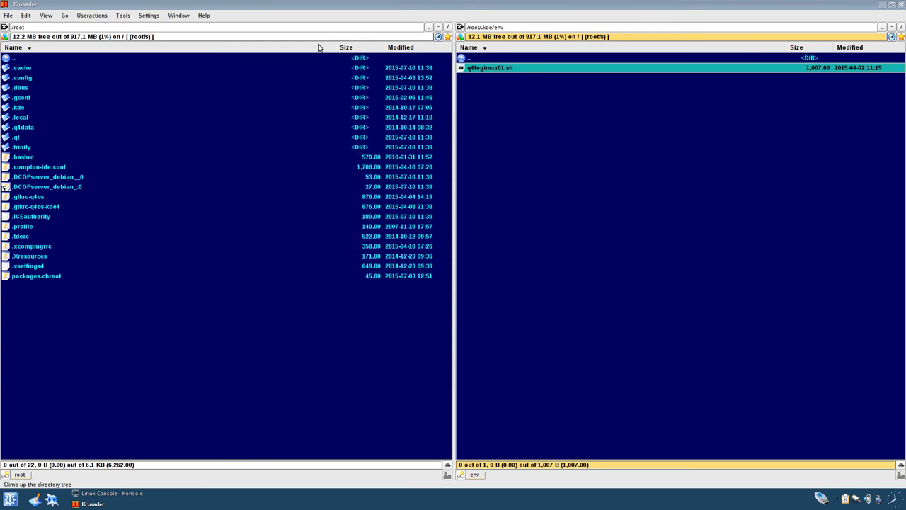
Browse the first file pane to /root/.local/share/applications and open mimeapps.list in the Kate text editor.
double_click(26, 102)
double_click(29, 71)
double_click(29, 71)
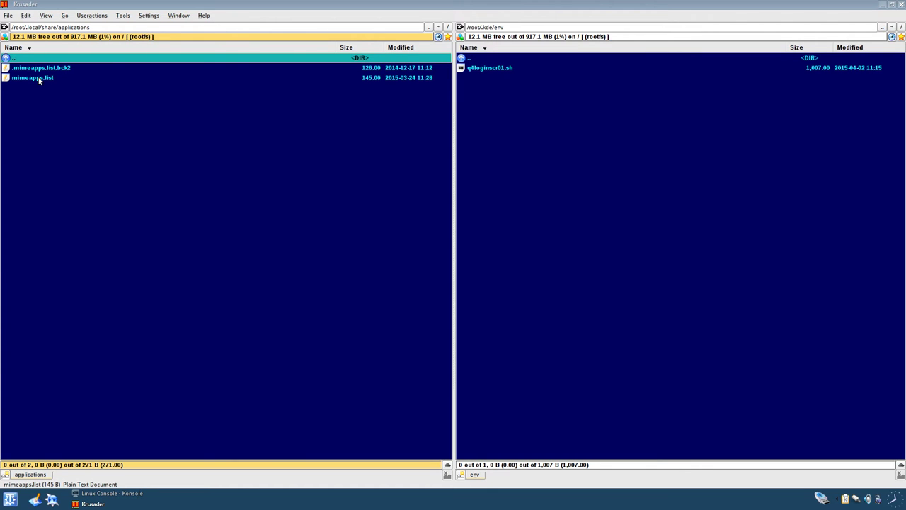
click(39, 78)
double_click(39, 79)
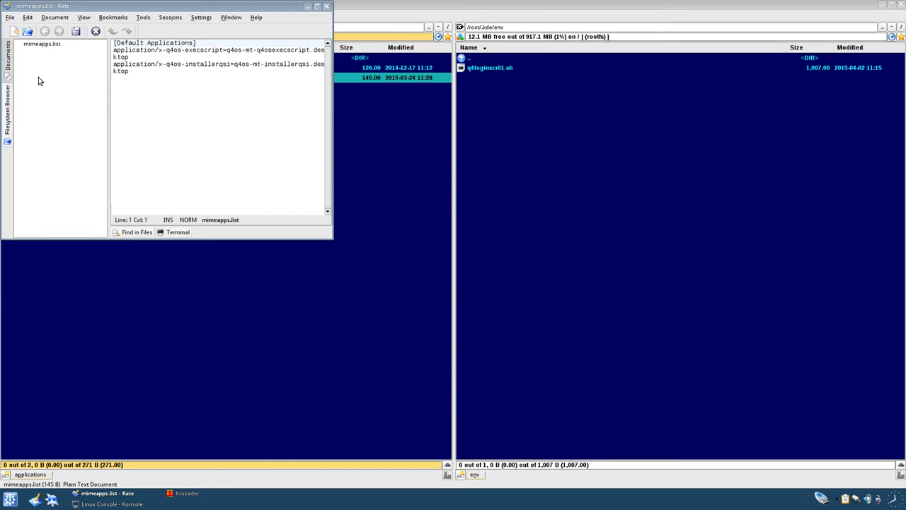
Look through Kate's program information, including the authors, acknowledgements and license agreement, and close it.
click(257, 17)
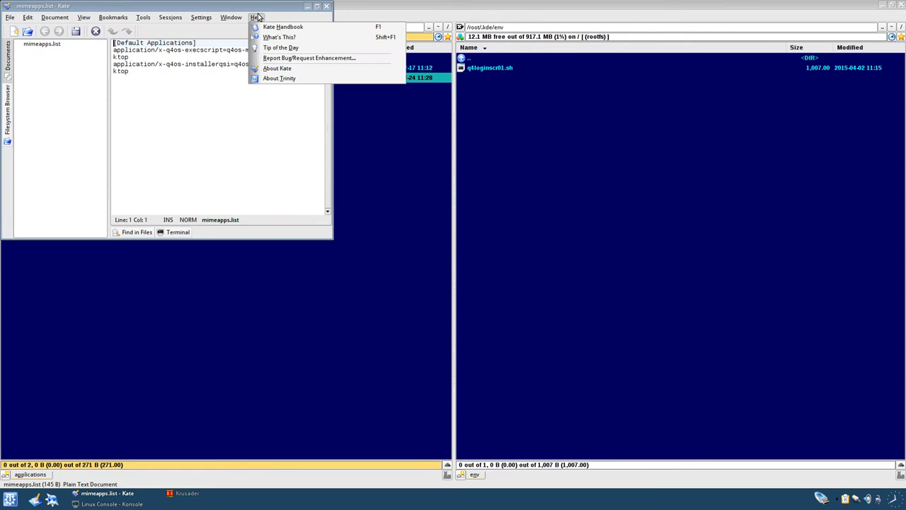
click(290, 68)
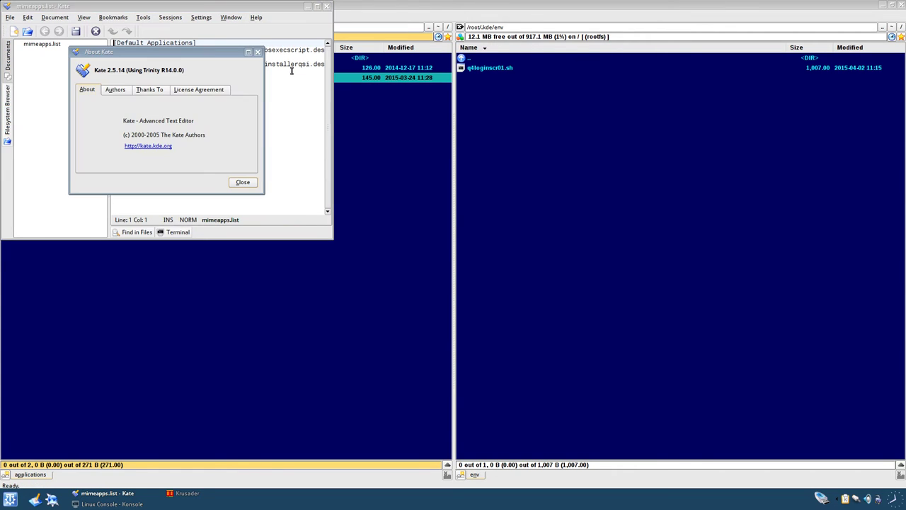
click(111, 91)
click(149, 90)
click(216, 90)
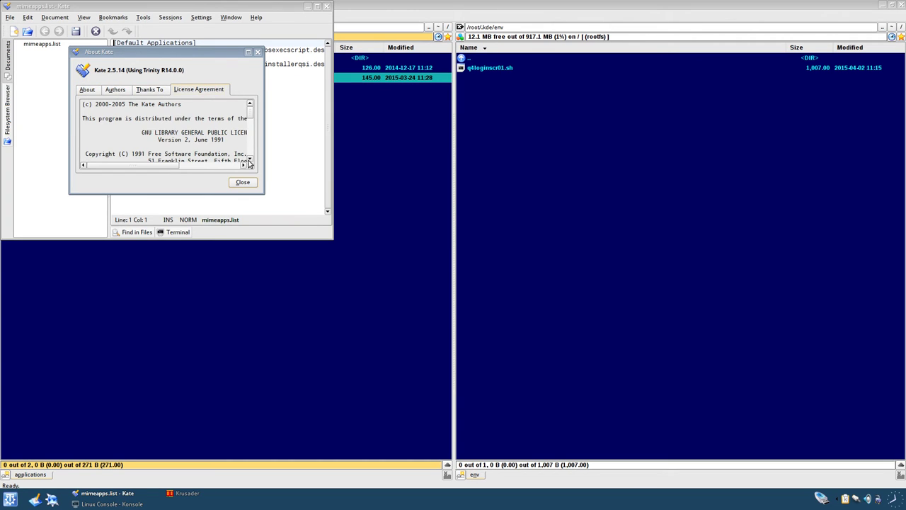
click(243, 182)
Reopen Kate's version information twice, closing the dialog each time.
click(258, 18)
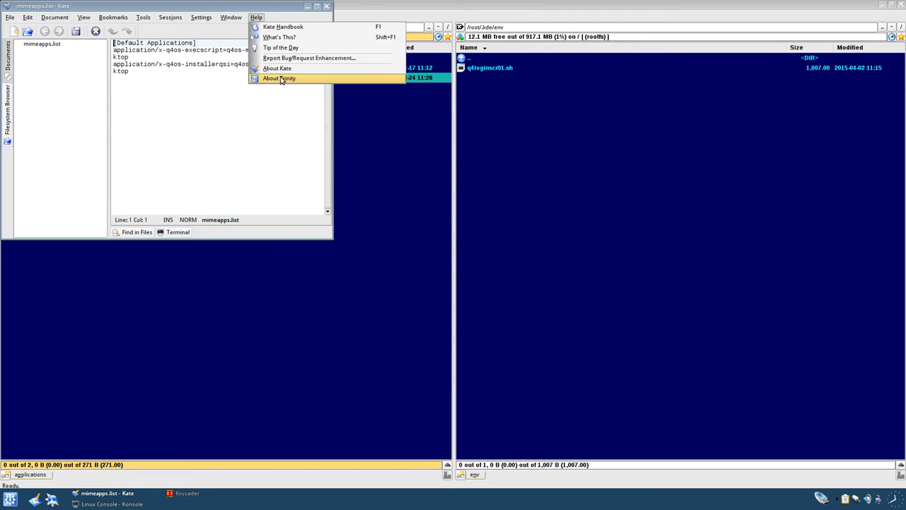
click(304, 70)
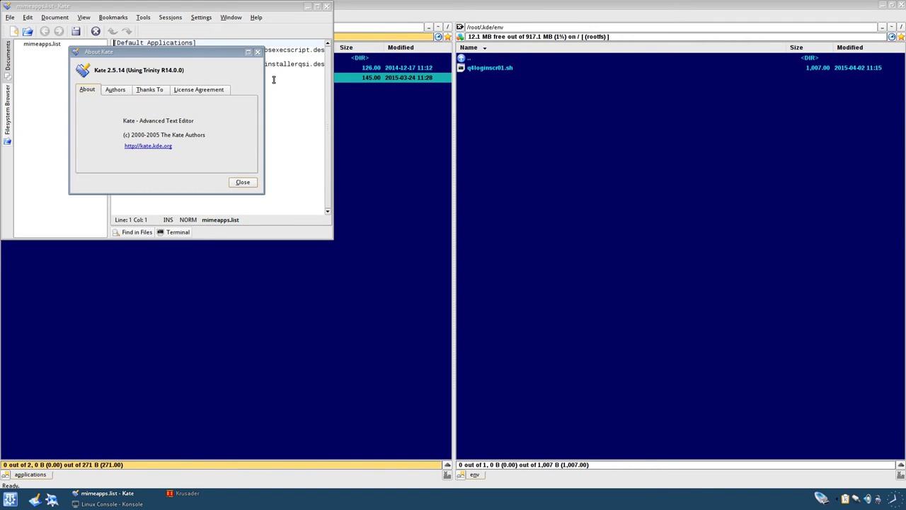
click(243, 182)
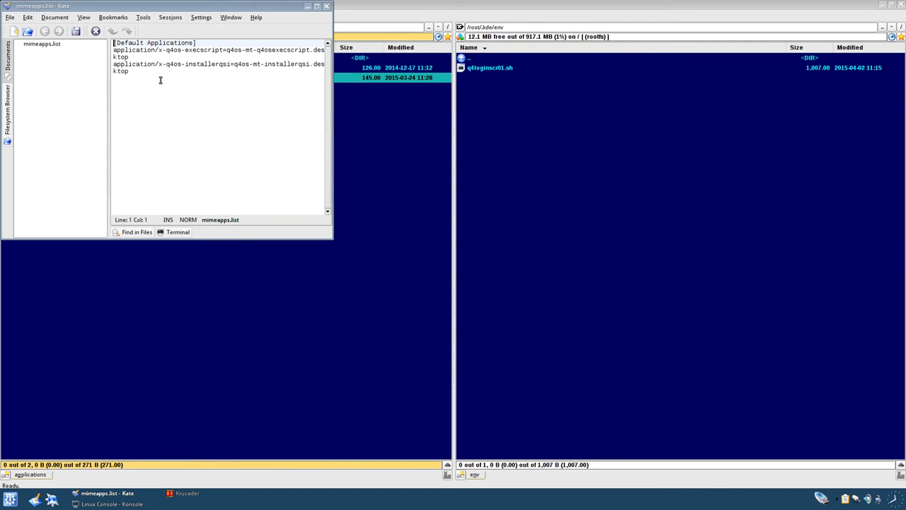
click(258, 18)
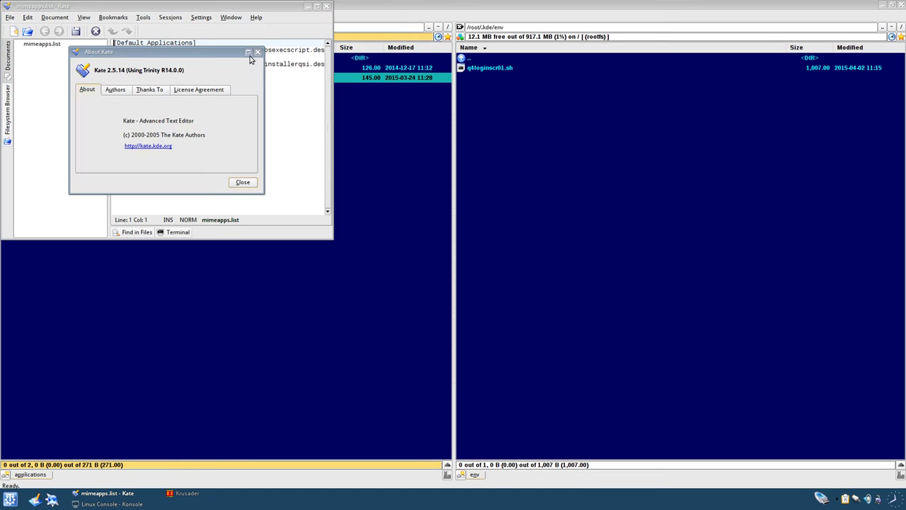
click(259, 54)
Show Kate's Tip of the Day, page through several tips, and close the dialog.
click(231, 17)
mouse_move(256, 18)
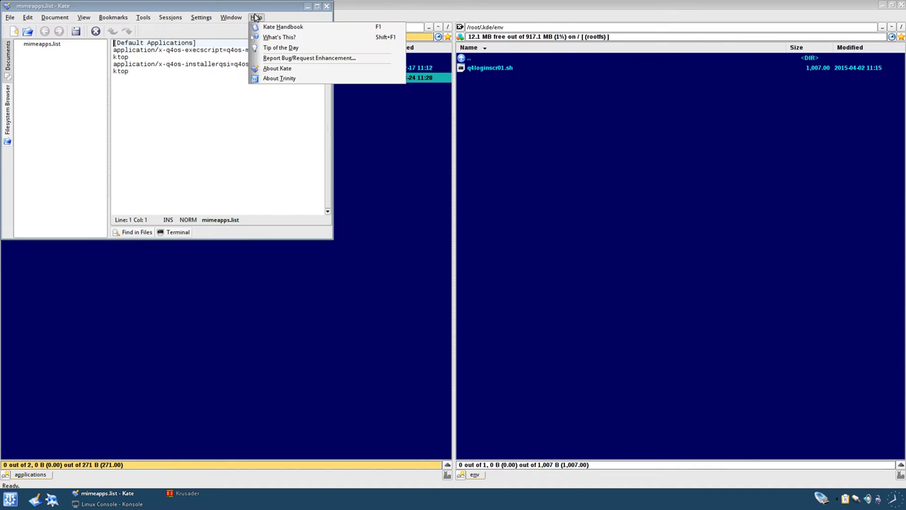
click(269, 48)
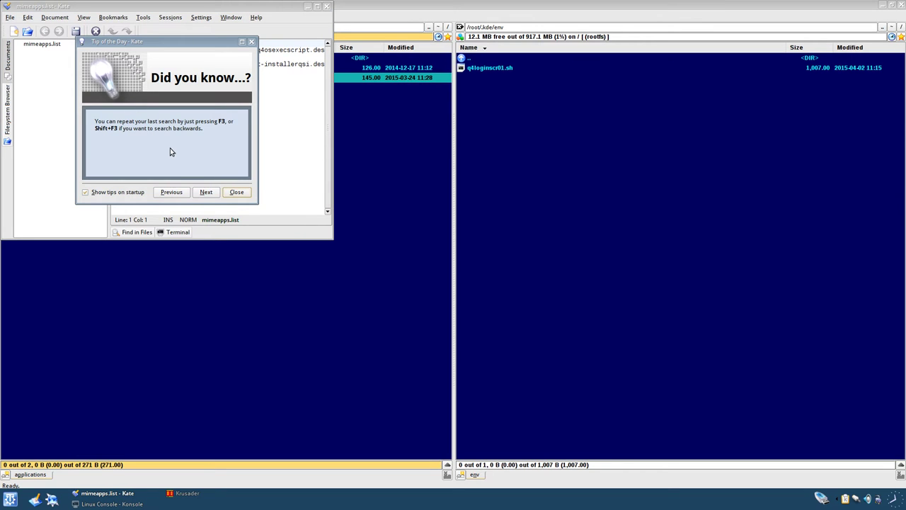
click(210, 195)
click(210, 195)
click(209, 195)
click(209, 195)
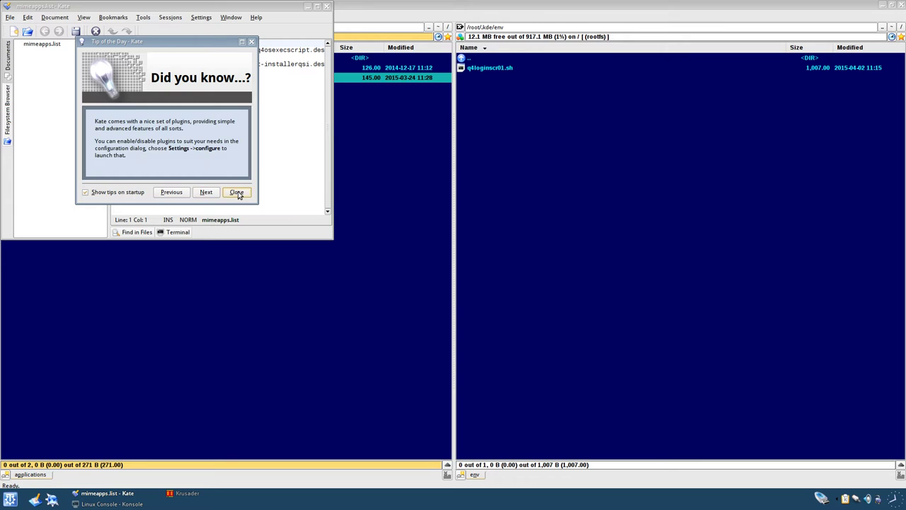
click(236, 193)
Move the text cursor to line 2 of mimeapps.list with the Go to Line command.
click(23, 17)
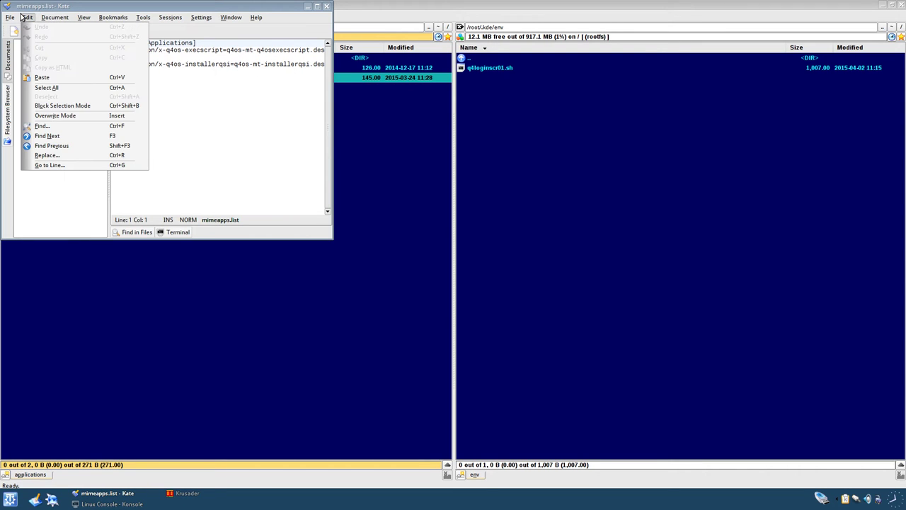
click(85, 168)
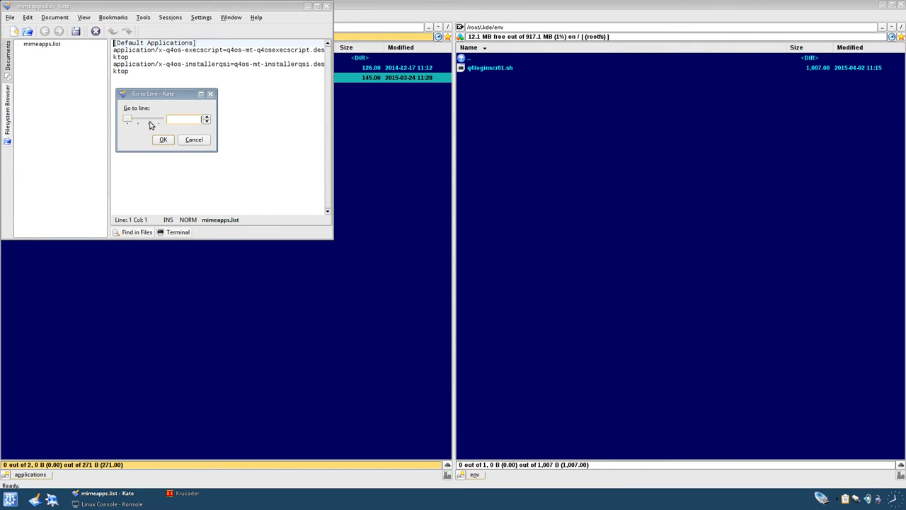
text(2)
key(Return)
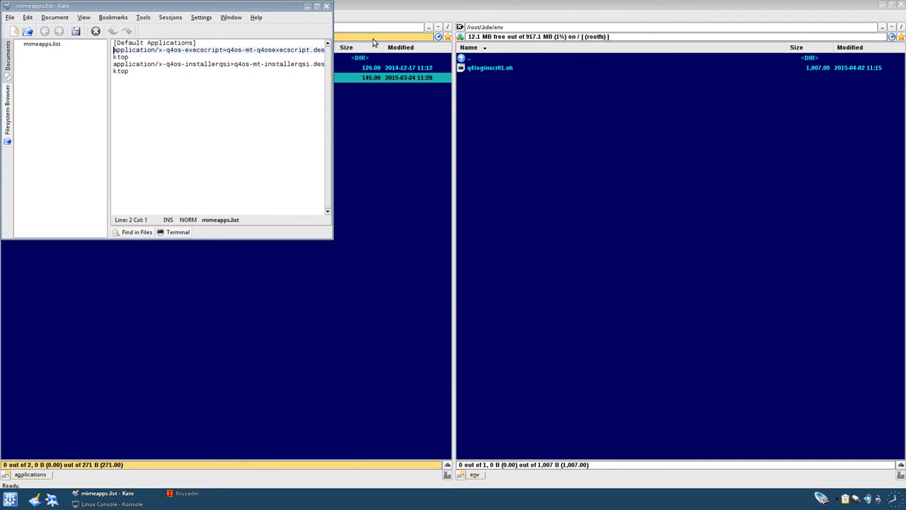
Show and hide Kate's Find in Files view and built-in terminal, leaving the terminal displayed.
click(177, 233)
click(176, 233)
click(177, 233)
click(177, 233)
click(138, 233)
click(141, 233)
click(138, 233)
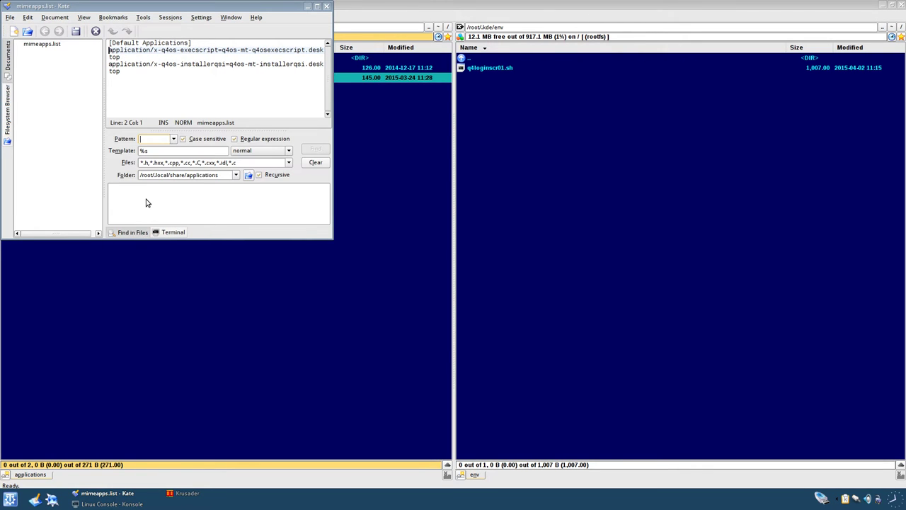
click(130, 233)
click(171, 232)
Close the Kate editor and the Krusader file manager.
click(260, 18)
mouse_move(47, 20)
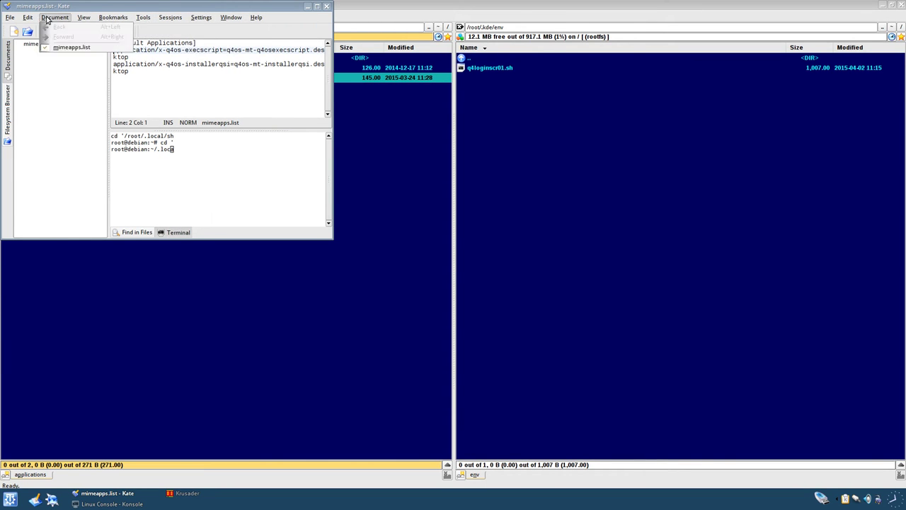
click(326, 7)
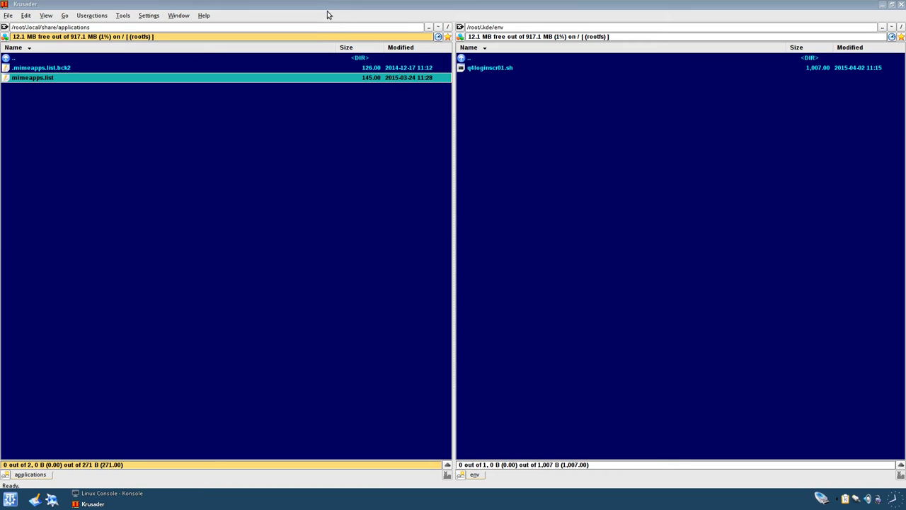
click(902, 5)
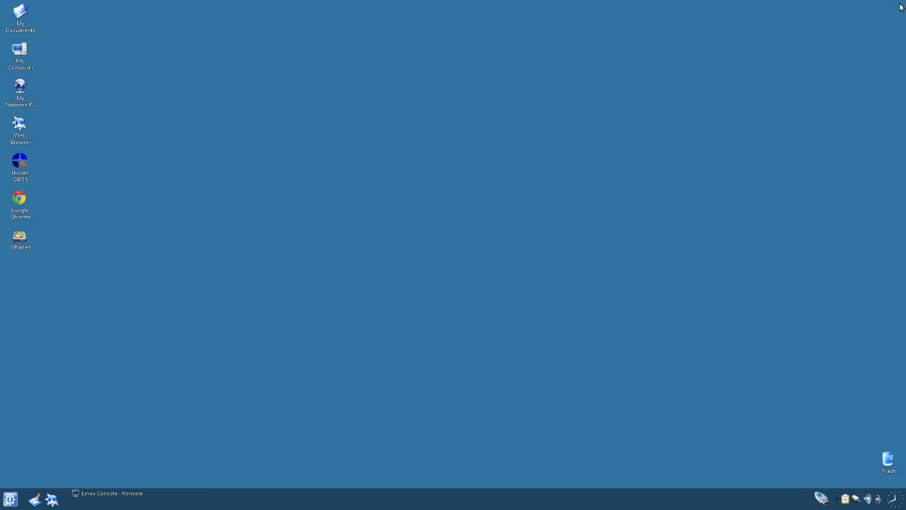
Open the Htop process viewer, view it near the middle of the desktop, and close it.
click(6, 504)
mouse_move(91, 394)
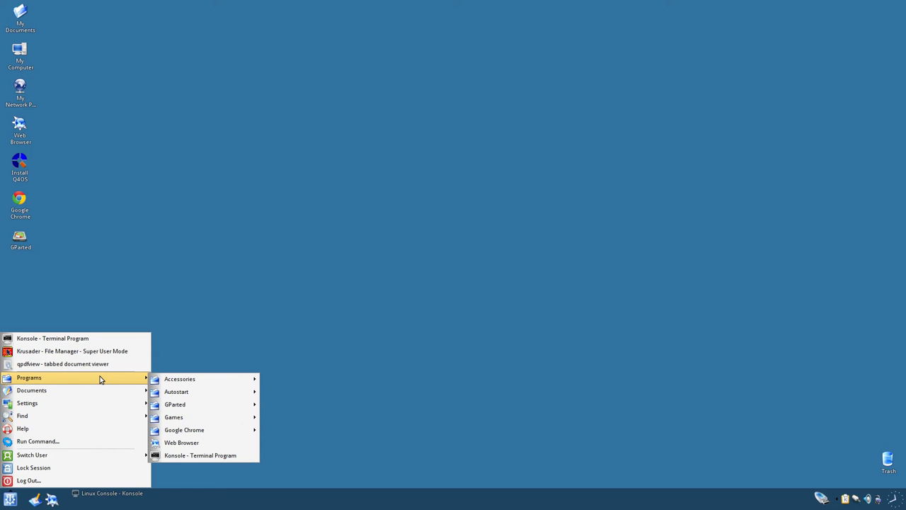
mouse_move(163, 379)
mouse_move(265, 381)
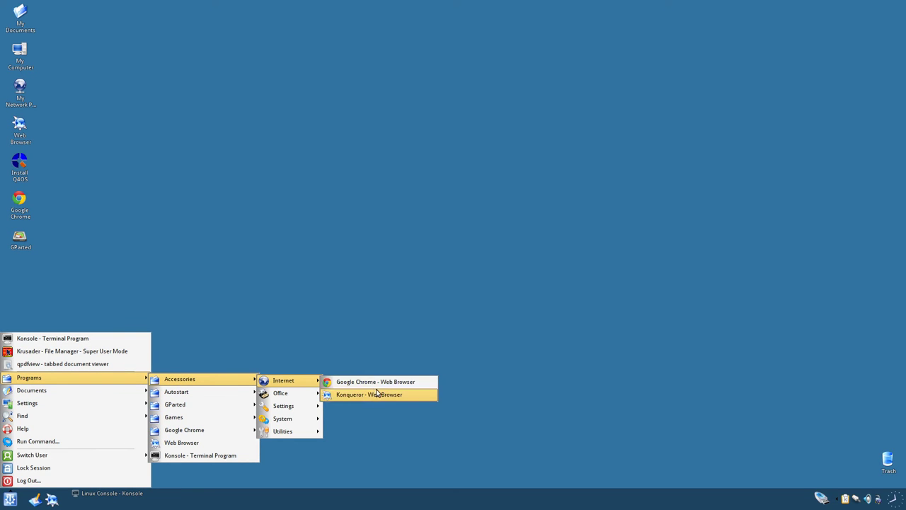
mouse_move(307, 410)
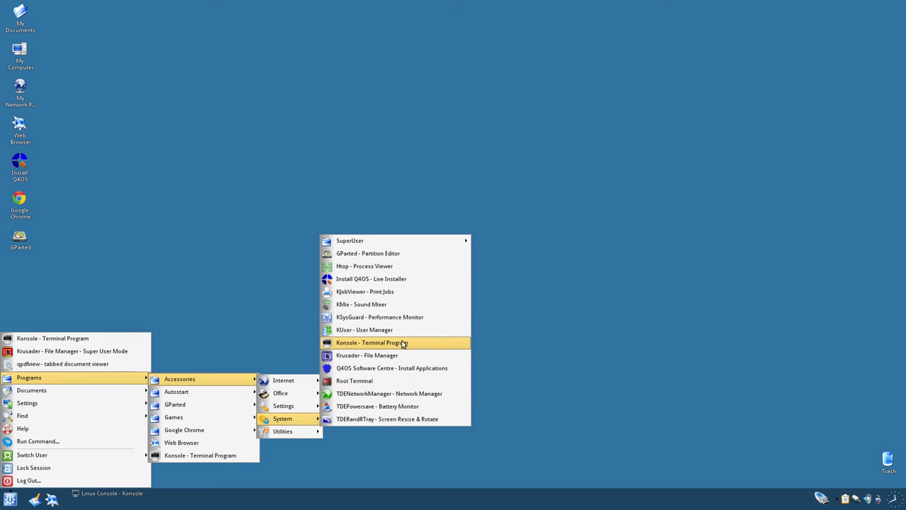
mouse_move(386, 241)
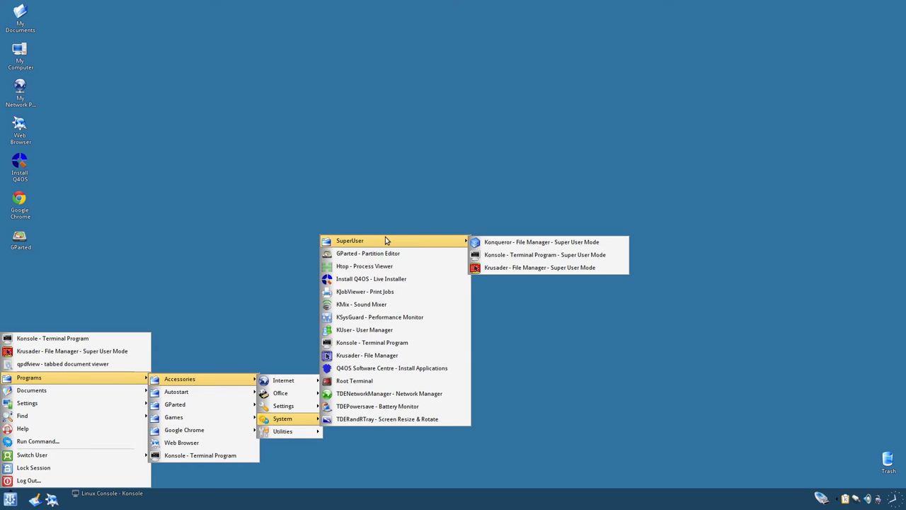
click(378, 267)
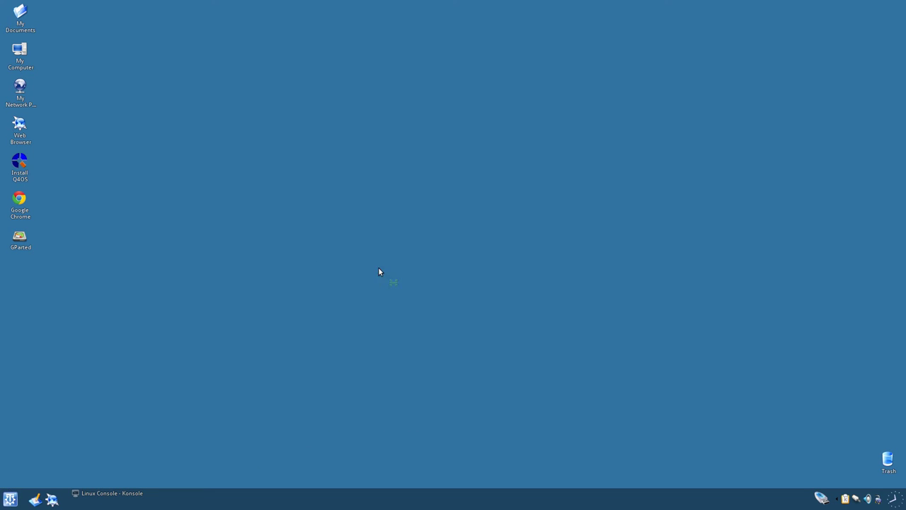
drag(177, 10, 403, 101)
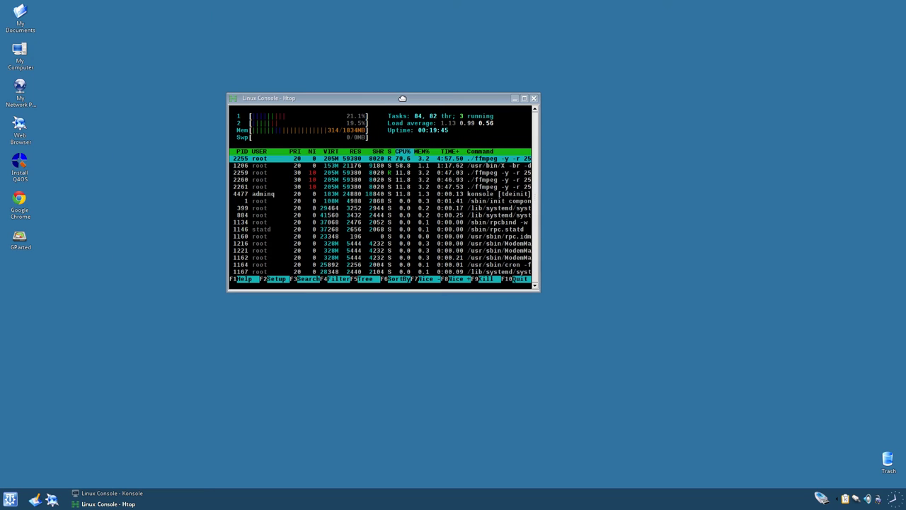
click(533, 99)
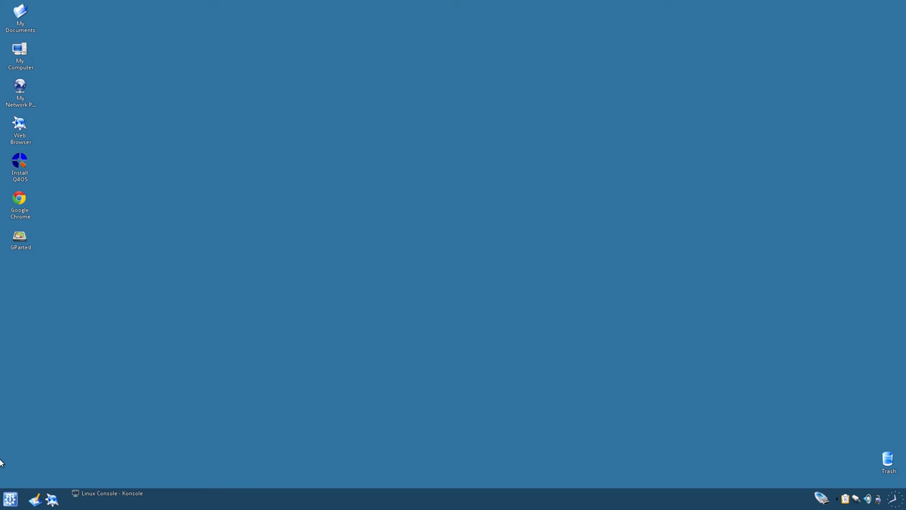
Launch the KJobViewer print jobs program and move its window toward the middle of the desktop.
click(9, 502)
mouse_move(50, 378)
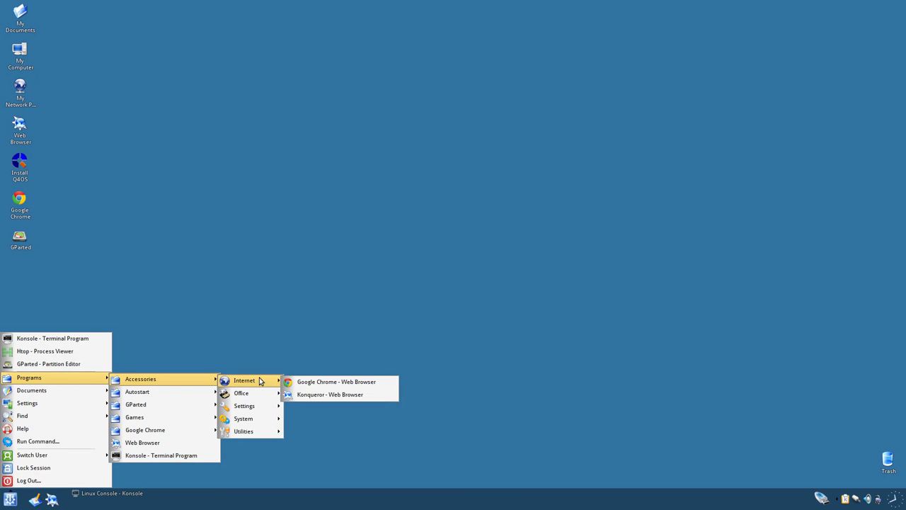
mouse_move(249, 421)
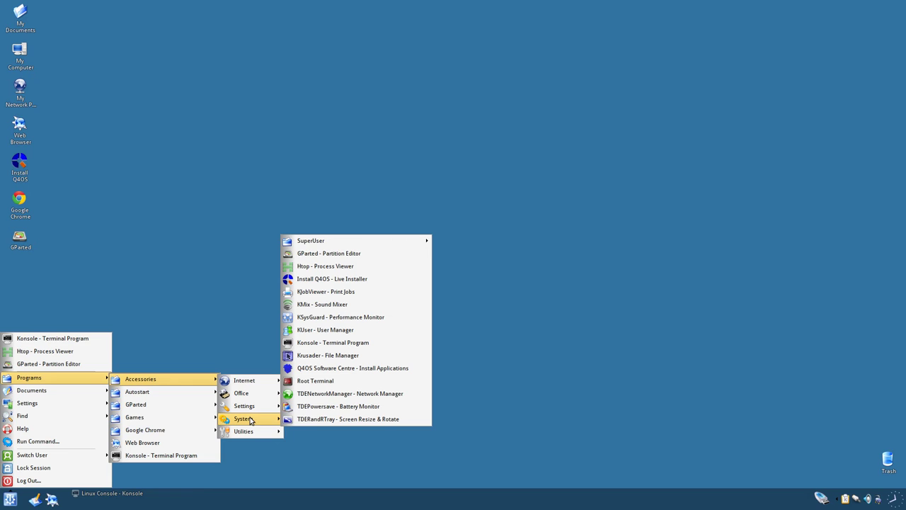
mouse_move(399, 241)
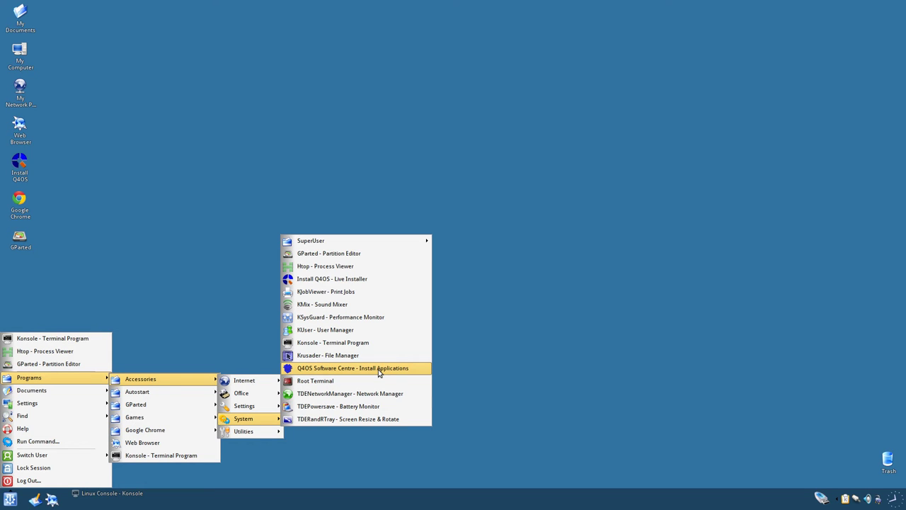
click(372, 296)
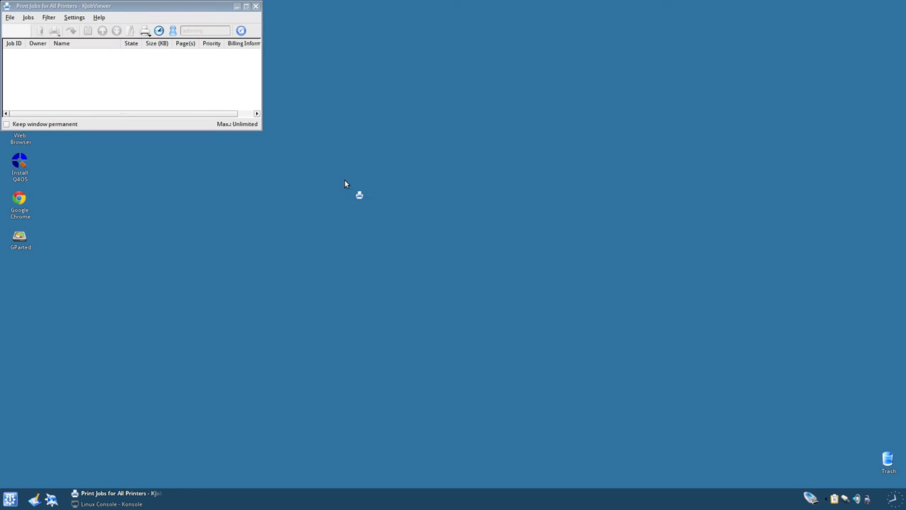
drag(151, 14, 390, 77)
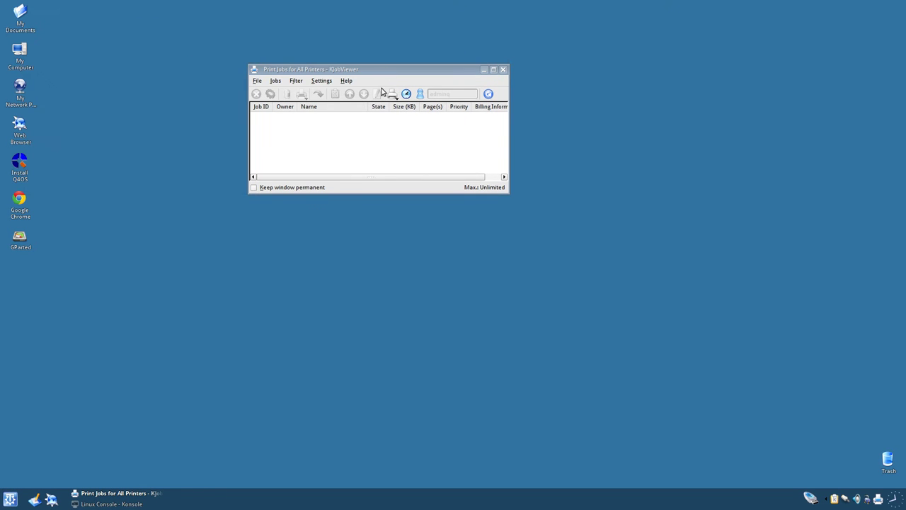
View KJobViewer's program information and close the dialog.
click(346, 81)
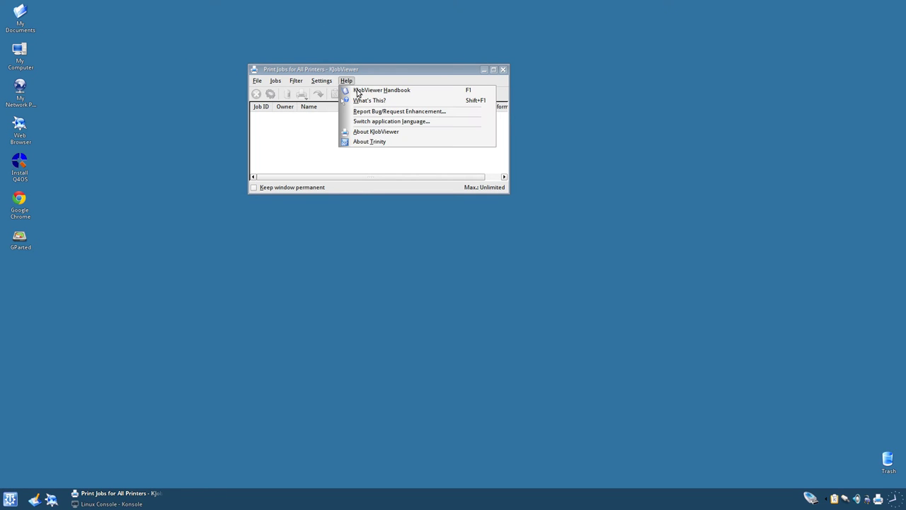
click(394, 132)
click(453, 192)
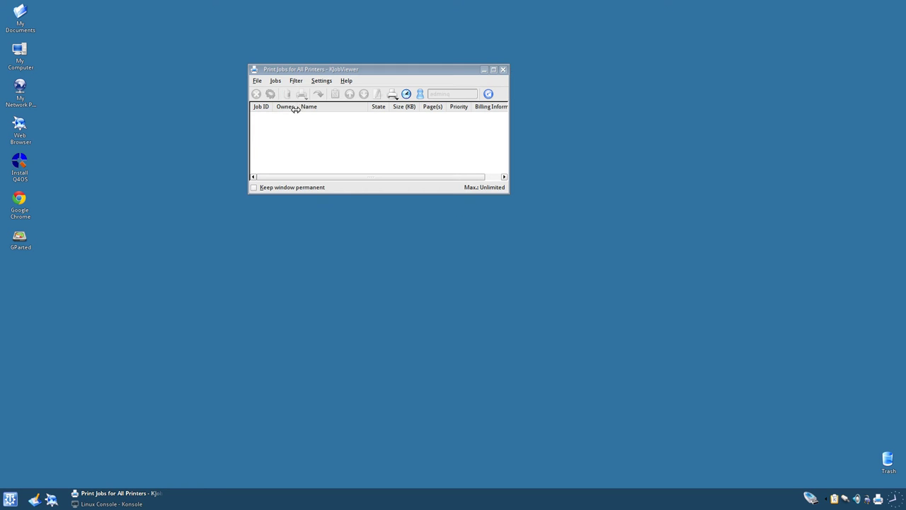
Look at KJobViewer's filter commands and configuration dialog, and close the program.
click(259, 82)
mouse_move(296, 81)
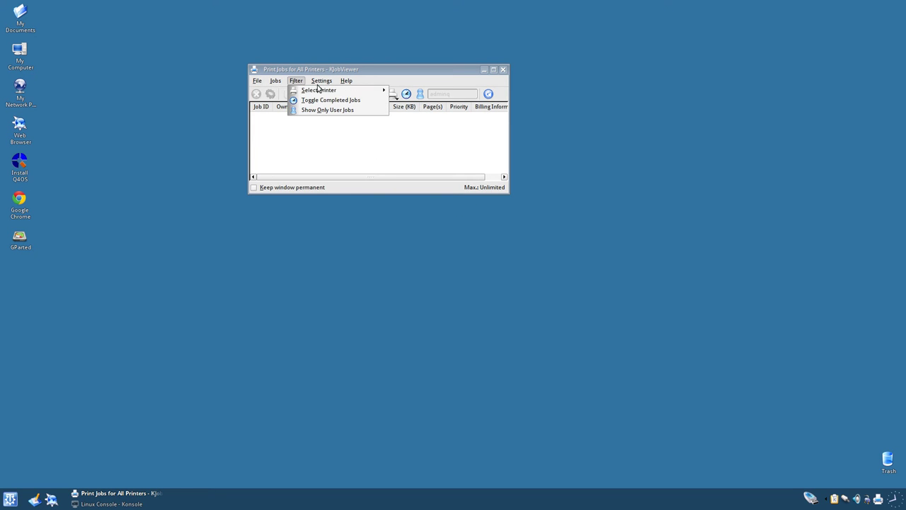
mouse_move(321, 93)
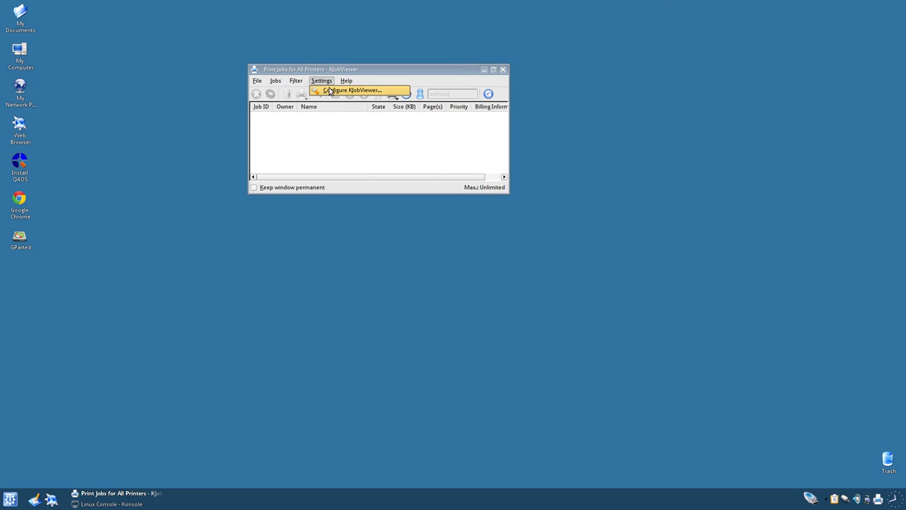
click(330, 91)
click(419, 157)
click(505, 69)
Launch the KMix sound mixer and raise the PCM, Front, Front Mic, LFE, CD, Beep and Rear Mic output levels.
click(10, 499)
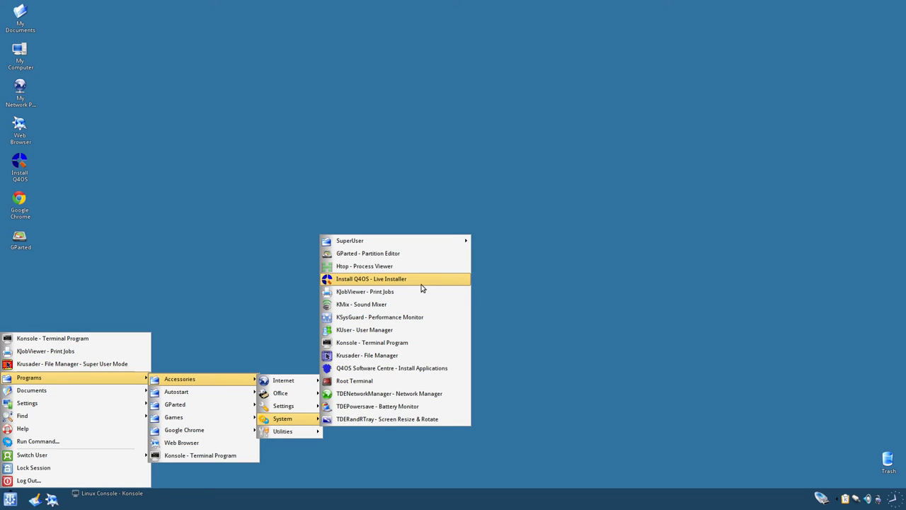
click(410, 305)
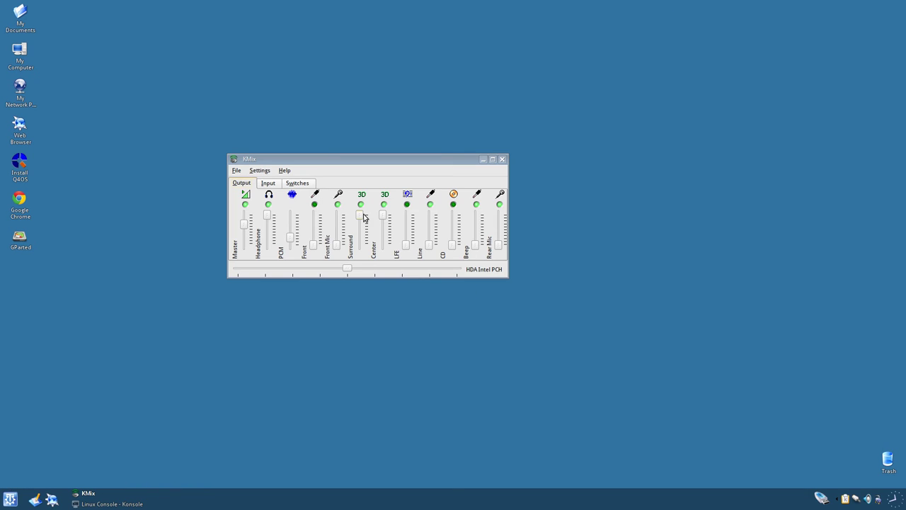
drag(291, 241, 337, 225)
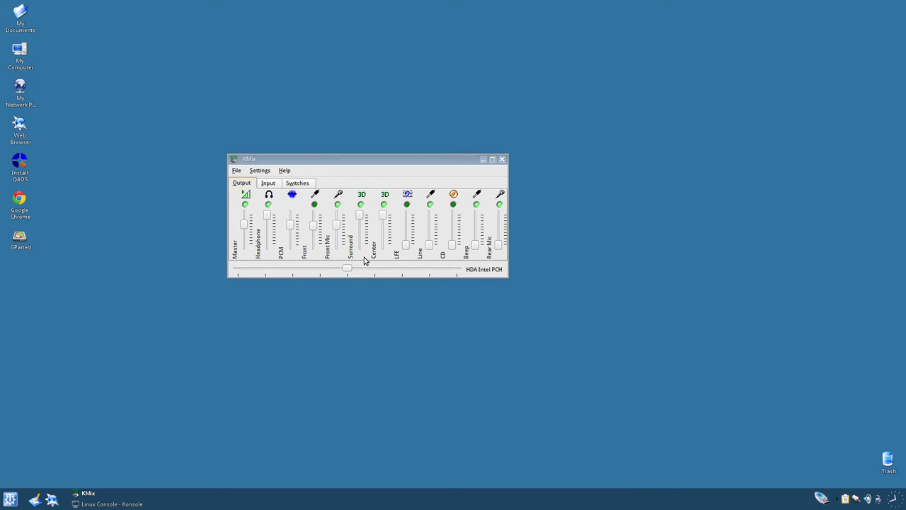
drag(407, 245, 399, 228)
drag(498, 245, 452, 227)
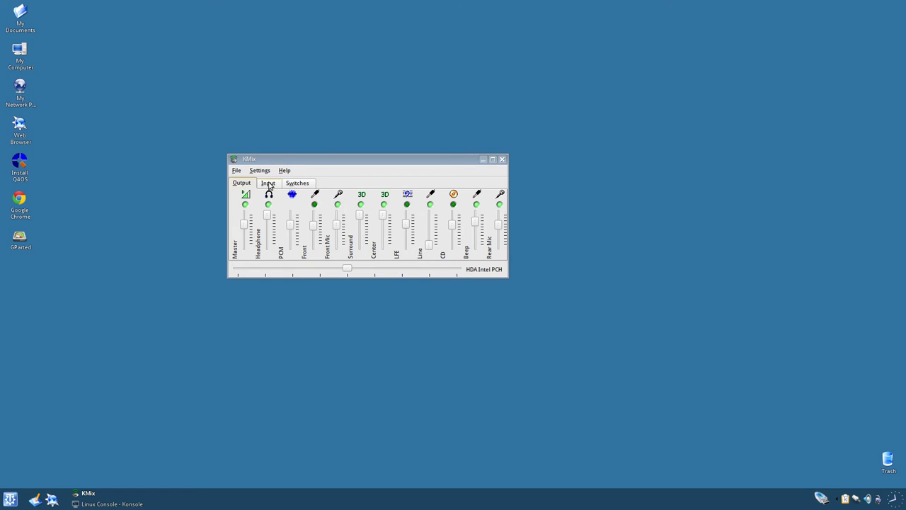
View KMix's switches and close the mixer.
click(294, 183)
click(502, 160)
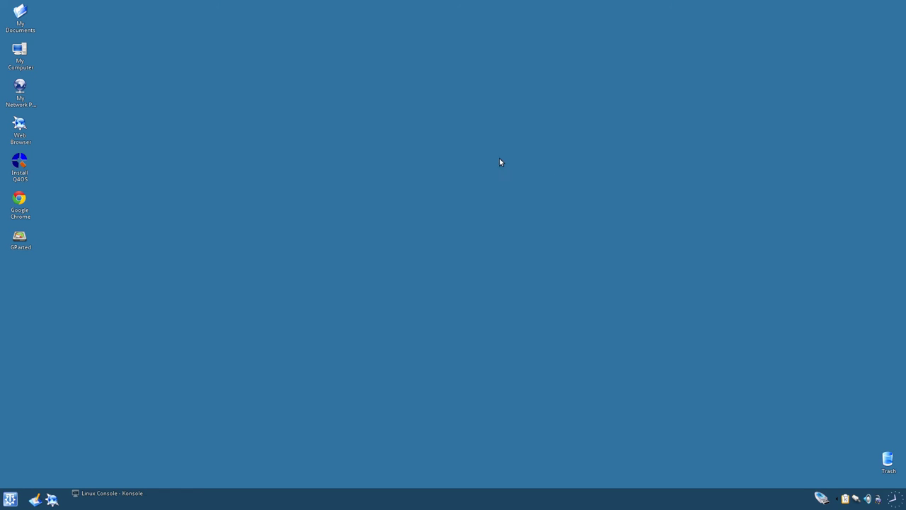
Launch the TDENetworkManager network manager from the System accessories.
click(4, 500)
mouse_move(164, 394)
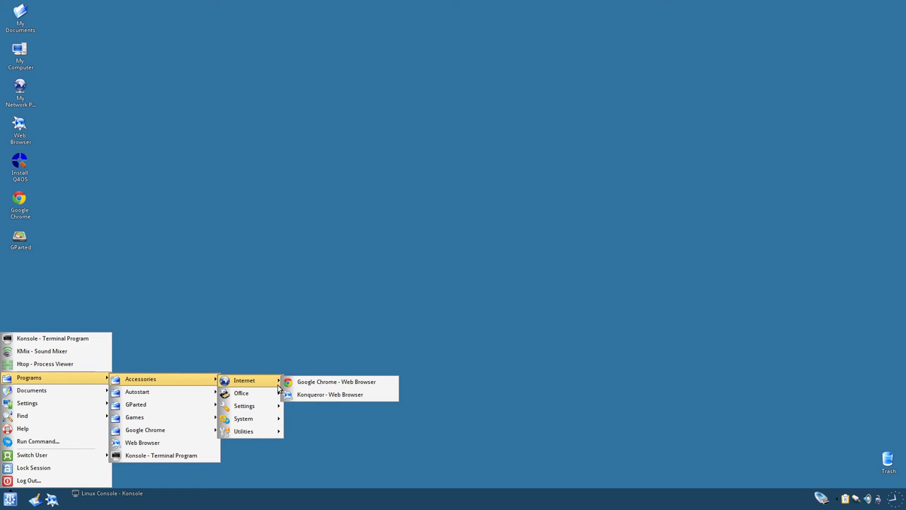
mouse_move(264, 412)
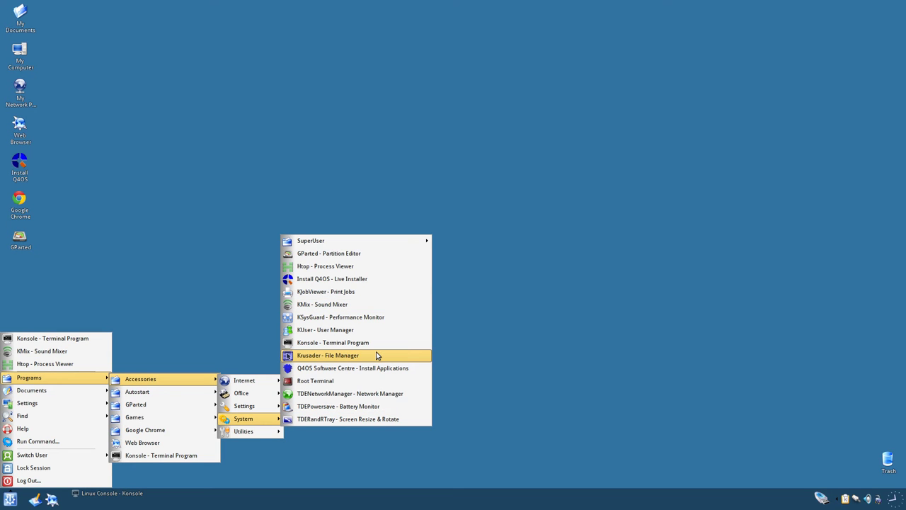
click(397, 395)
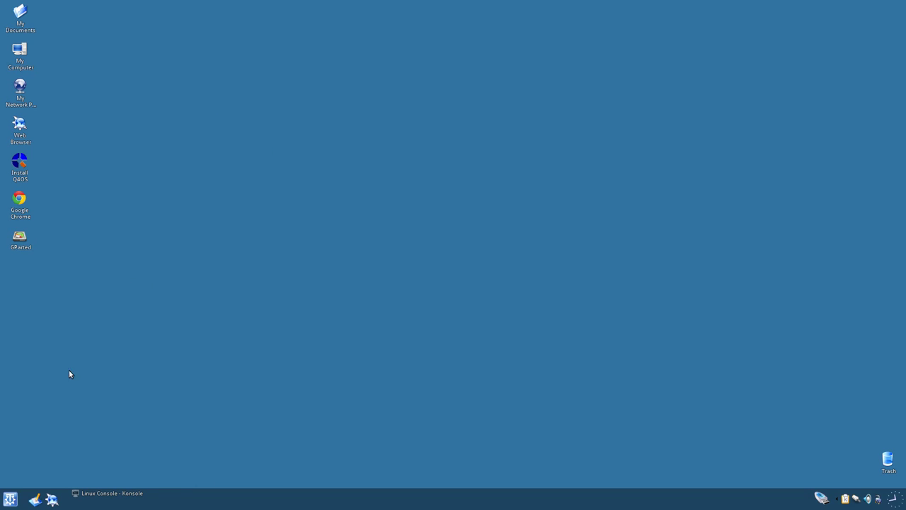
Launch the TDERandRTray screen resize and rotate utility from the System accessories.
click(9, 502)
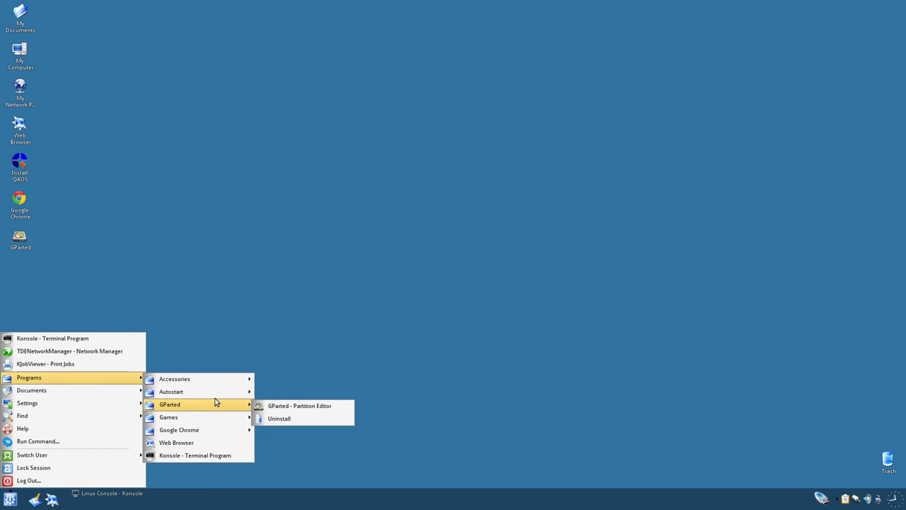
mouse_move(217, 418)
mouse_move(291, 420)
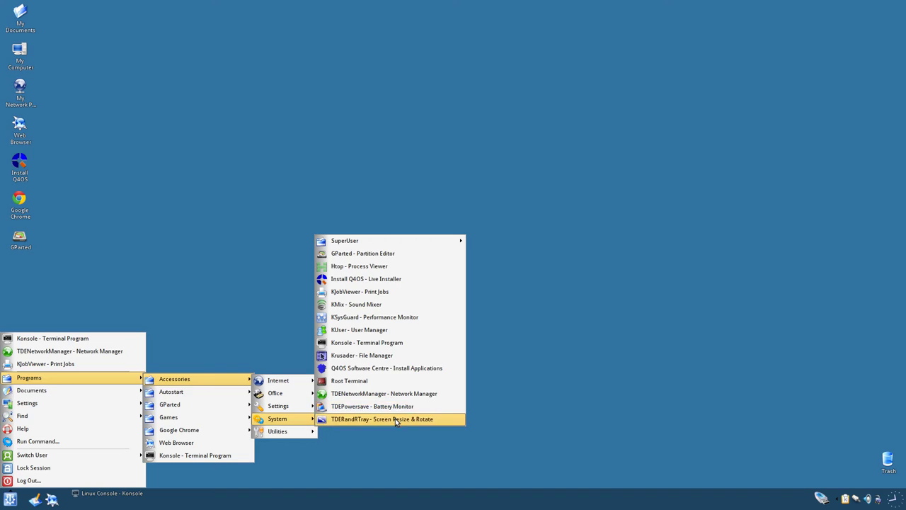
click(395, 418)
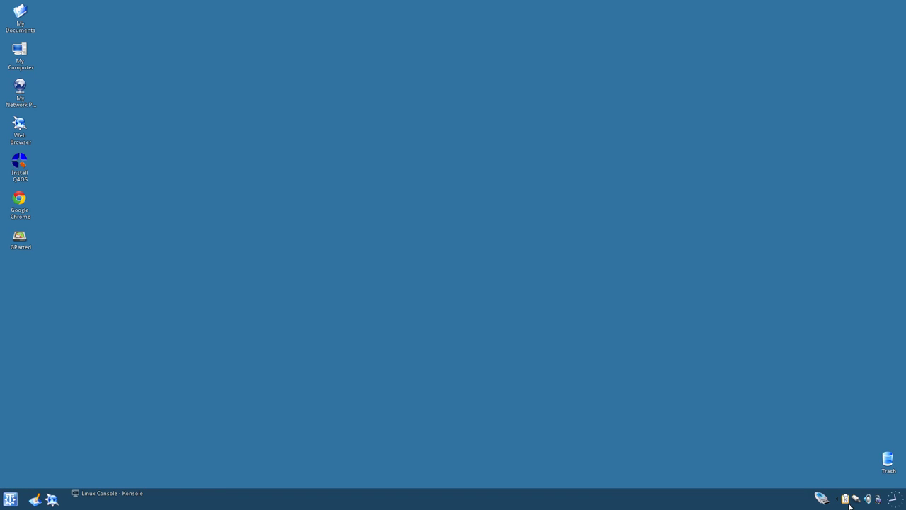
Show the desktop clock's calendar and hide it again.
click(894, 501)
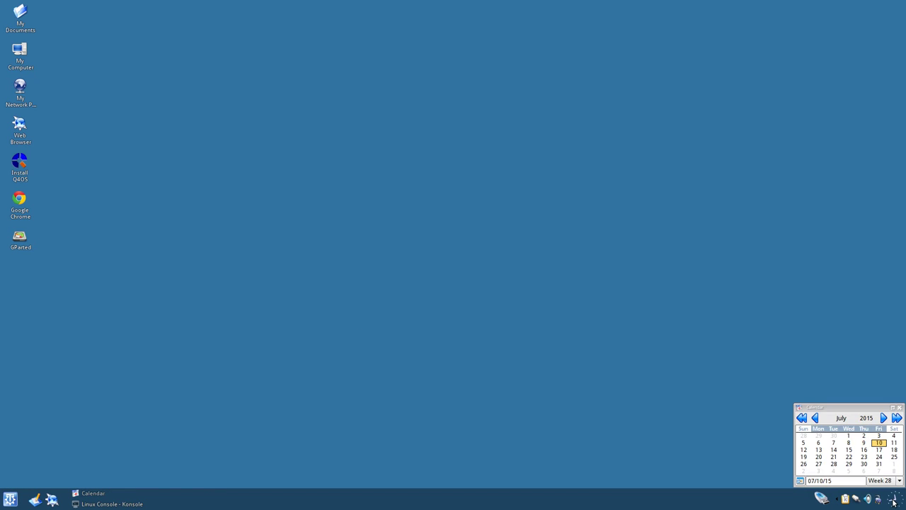
click(894, 501)
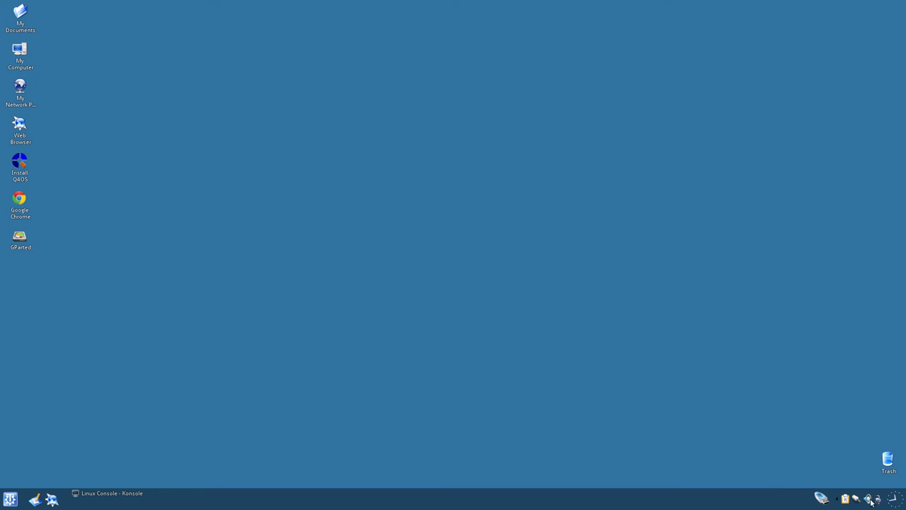
Launch the KCalc scientific calculator from the desktop utilities among the accessories and move its window toward the desktop's upper centre.
click(10, 500)
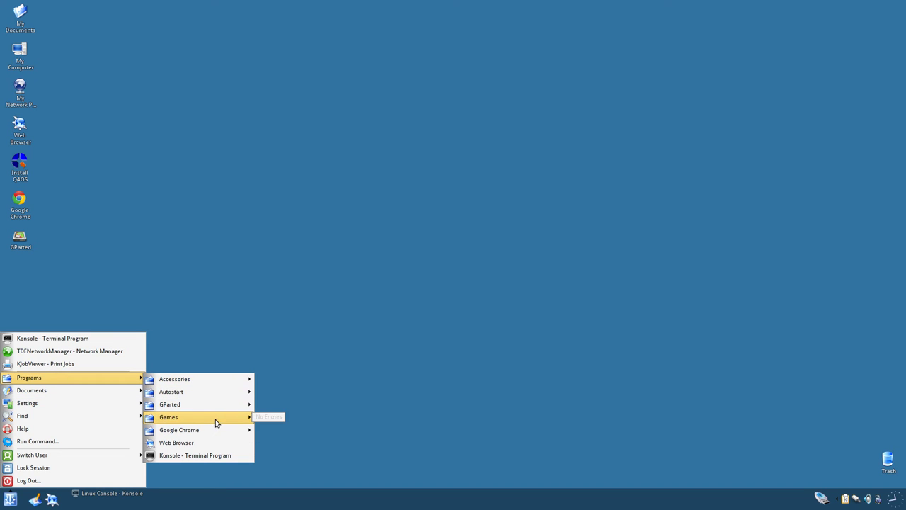
mouse_move(236, 380)
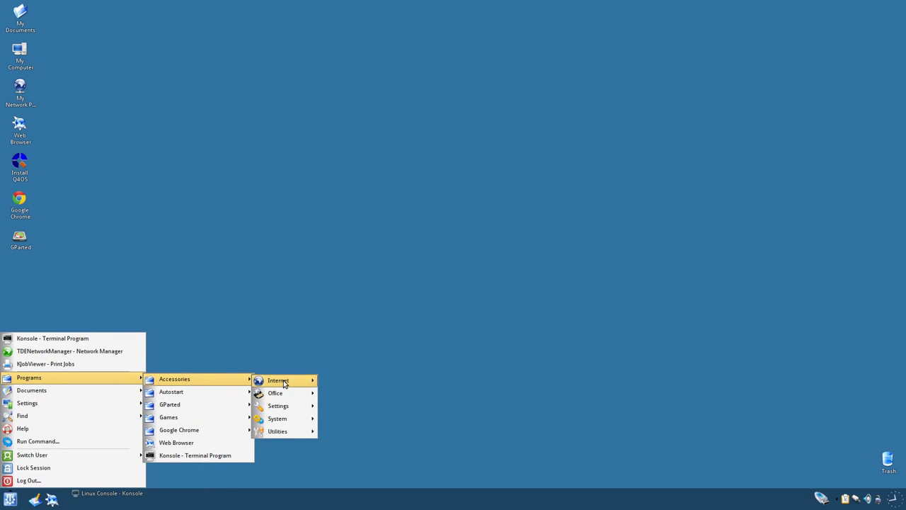
mouse_move(283, 381)
mouse_move(288, 410)
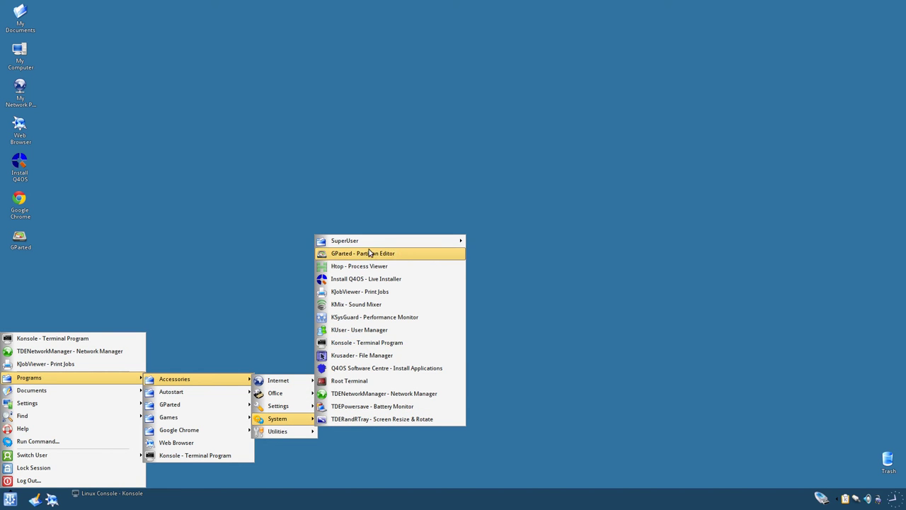
mouse_move(370, 243)
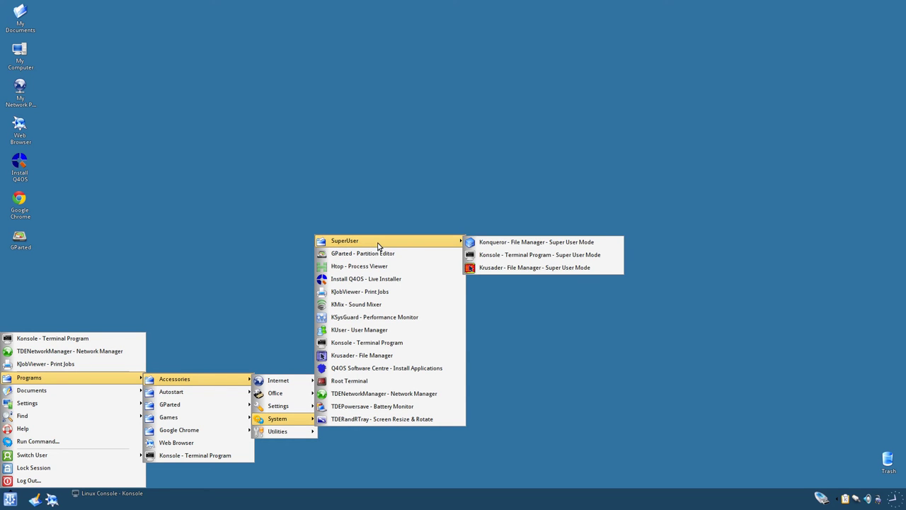
mouse_move(298, 395)
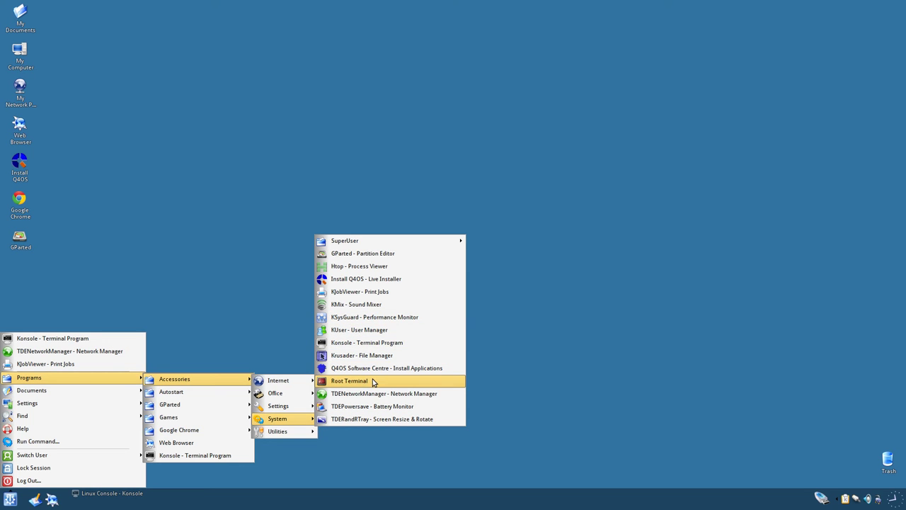
mouse_move(333, 437)
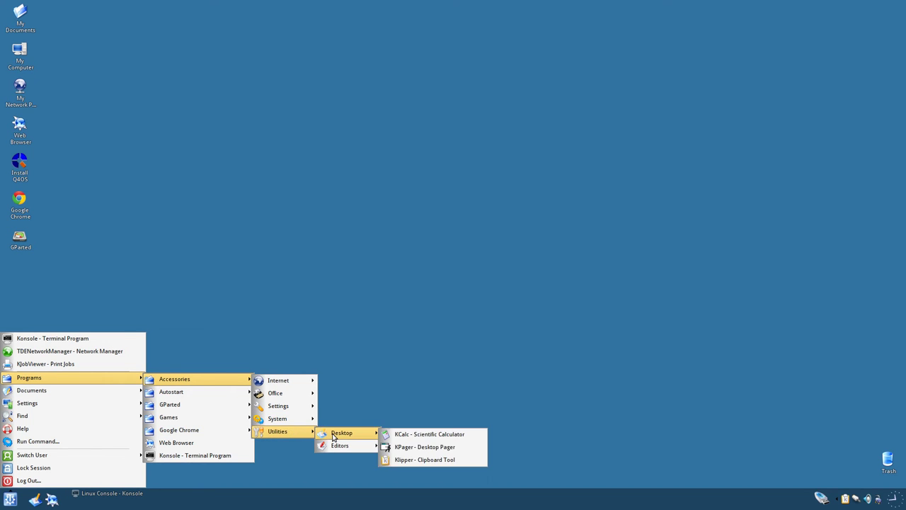
click(399, 437)
drag(68, 7, 368, 53)
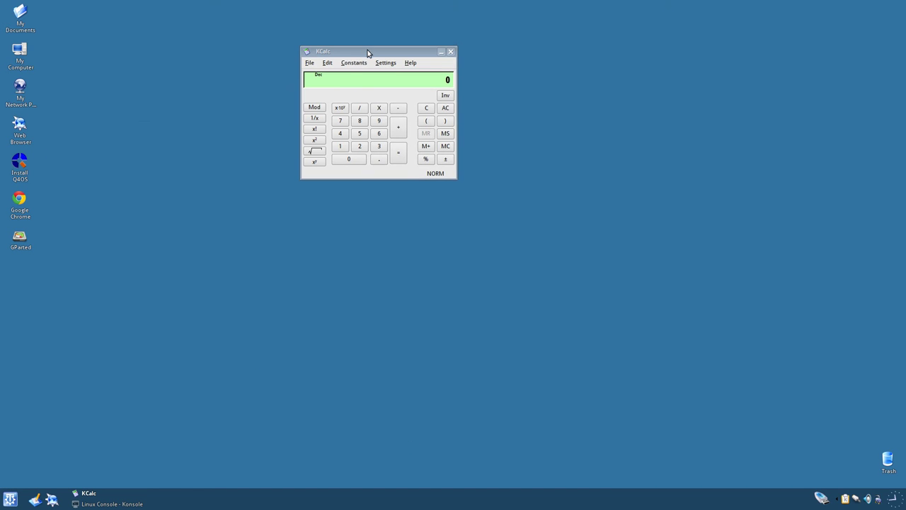
Multiply 78 by 63.147 in the calculator.
click(333, 64)
click(333, 65)
click(340, 123)
click(360, 120)
click(379, 110)
click(381, 136)
click(379, 146)
click(379, 160)
click(340, 135)
click(341, 121)
click(401, 157)
Negate the calculated product and take its square root.
click(446, 95)
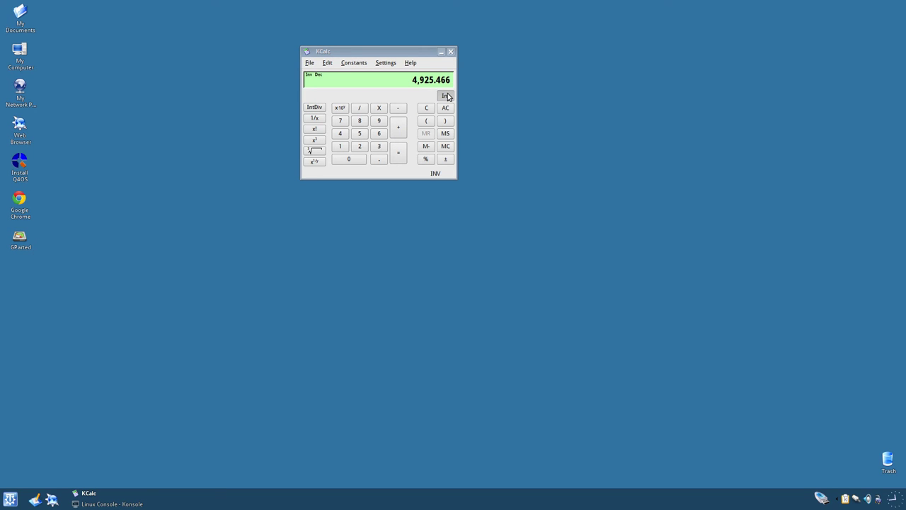
click(440, 160)
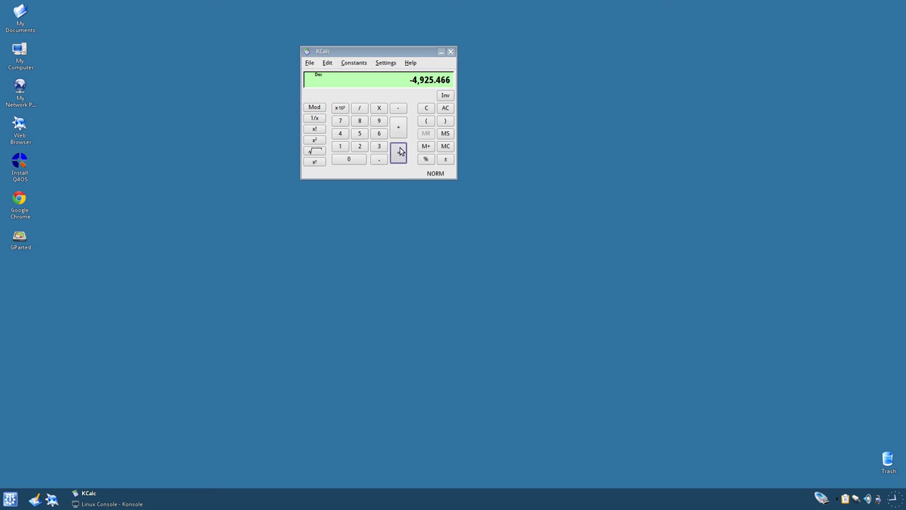
click(320, 152)
Insert the Euler Number from the mathematics constants into the calculator display.
click(327, 63)
mouse_move(355, 65)
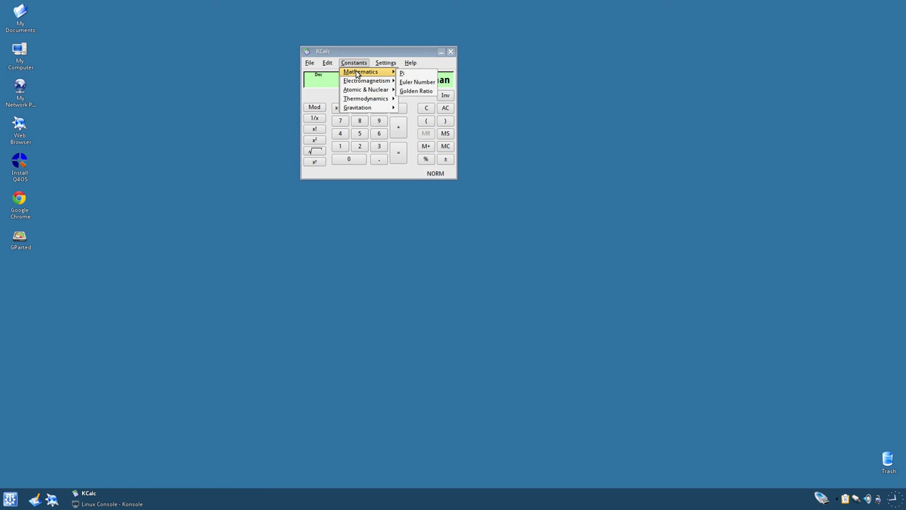
click(417, 82)
Browse the calculator's other constant categories and review its keyboard shortcut configuration without changing anything.
click(349, 66)
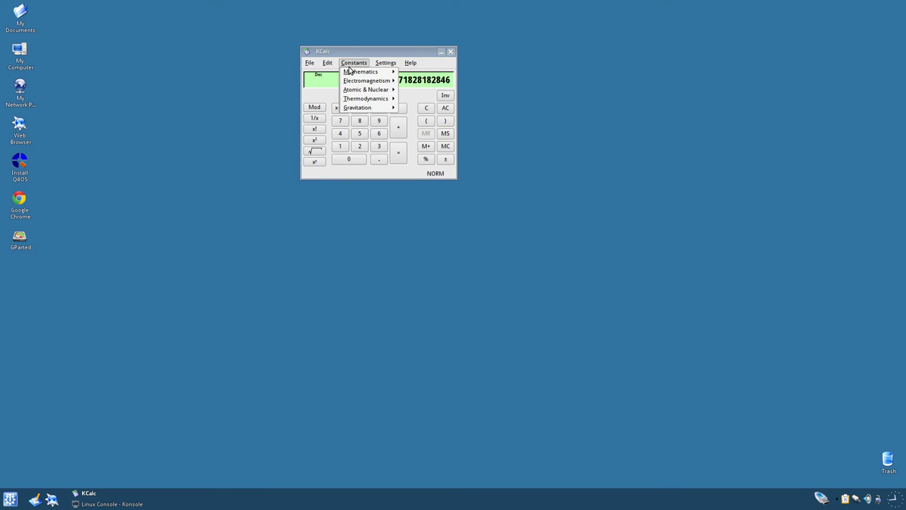
mouse_move(393, 86)
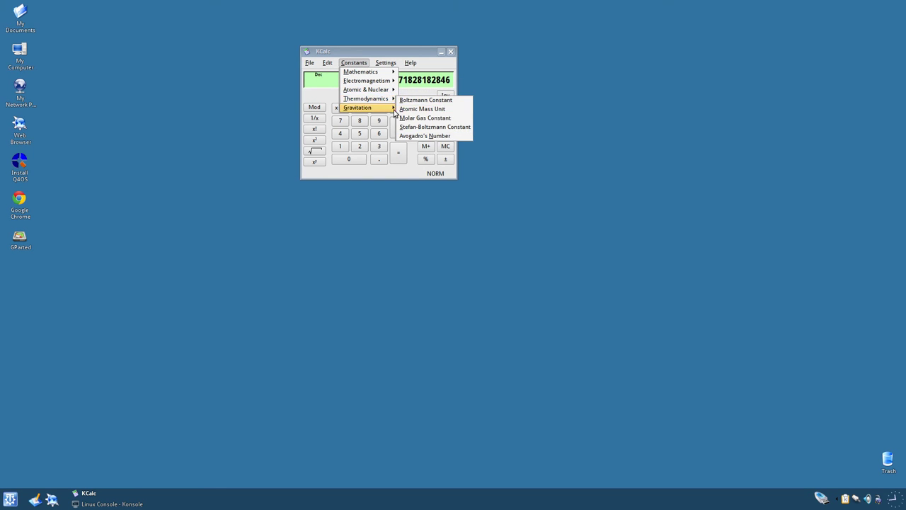
mouse_move(388, 63)
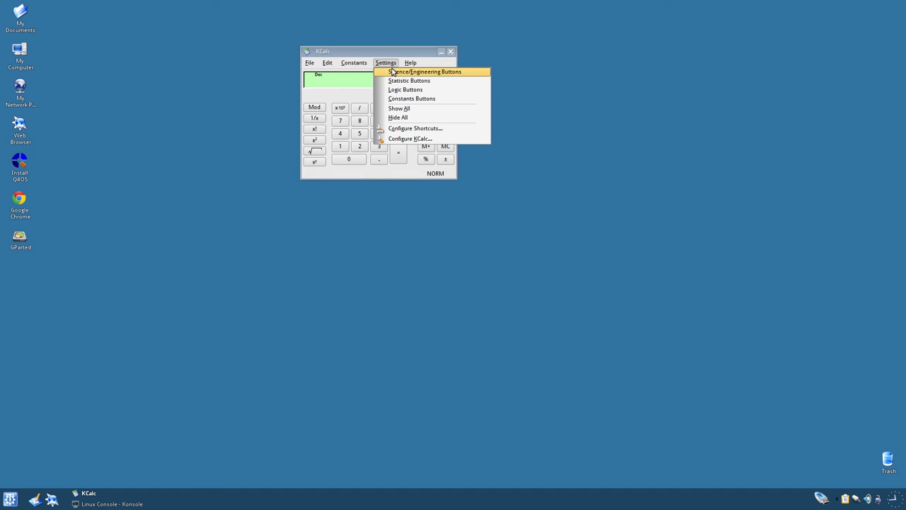
click(421, 128)
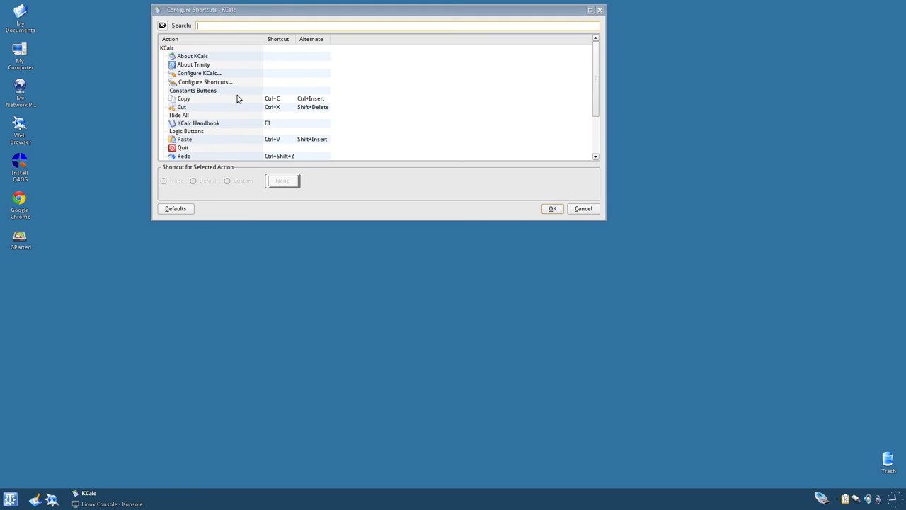
scroll(237, 99, down, 3)
scroll(237, 99, up, 3)
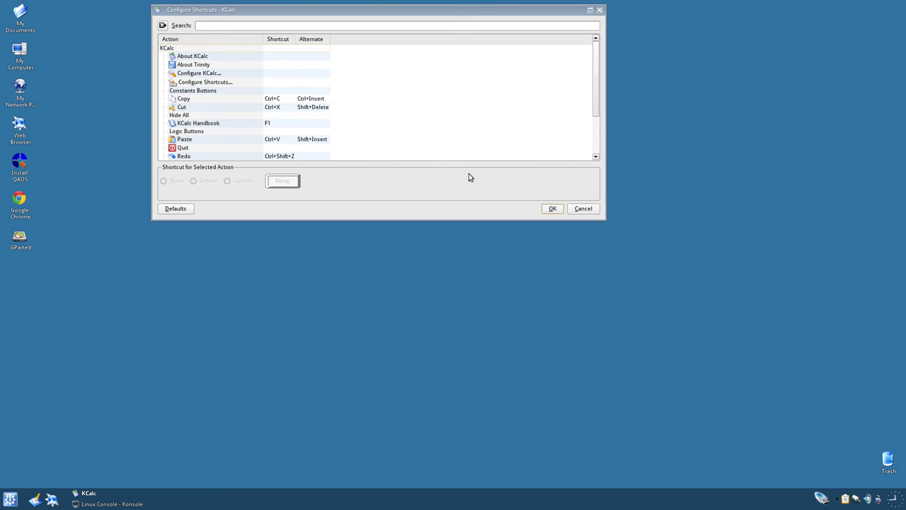
click(583, 208)
click(386, 62)
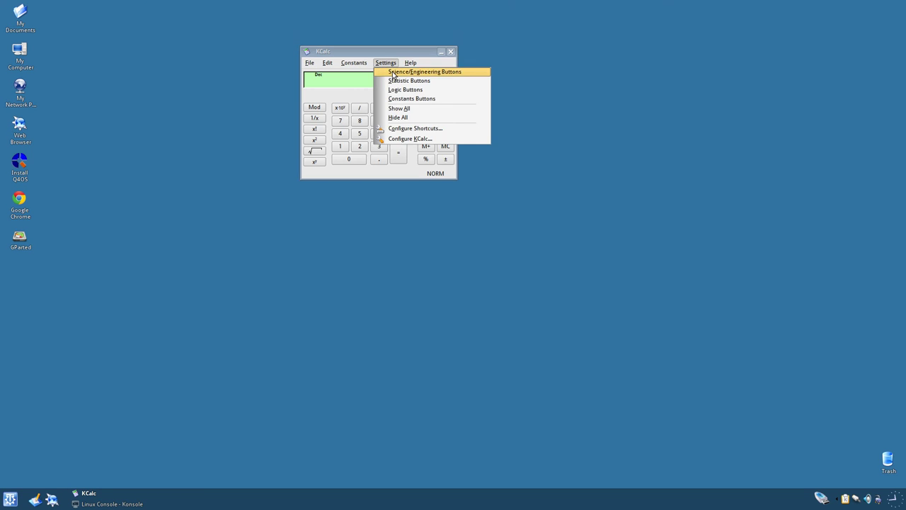
click(406, 132)
click(568, 210)
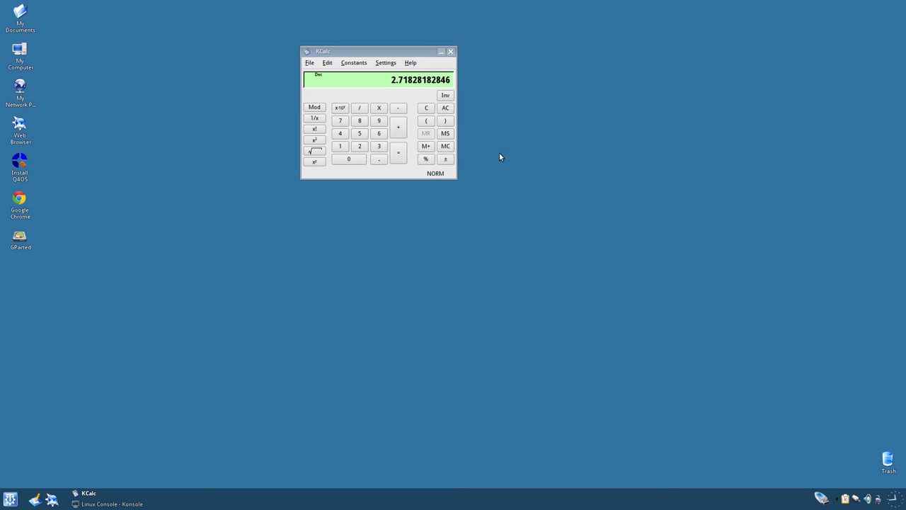
Set KCalc's display font size to 16 in its configuration and apply the change.
click(374, 63)
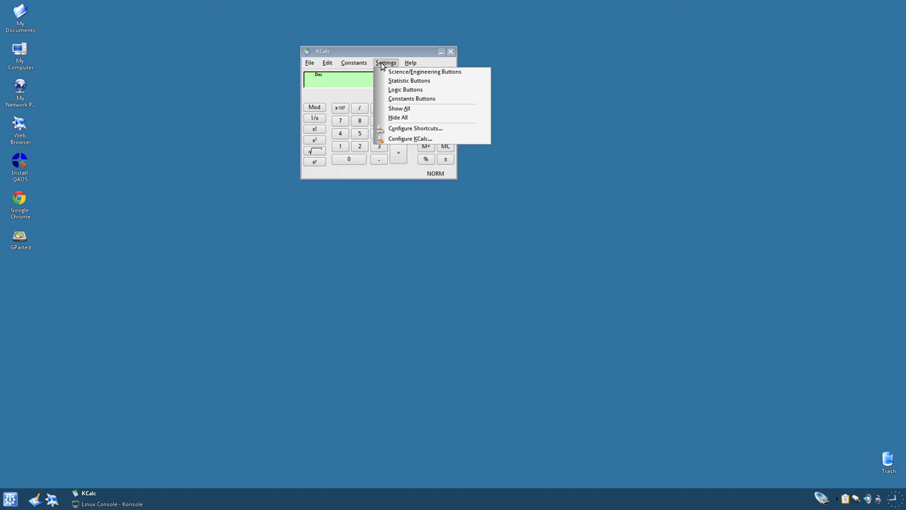
click(418, 139)
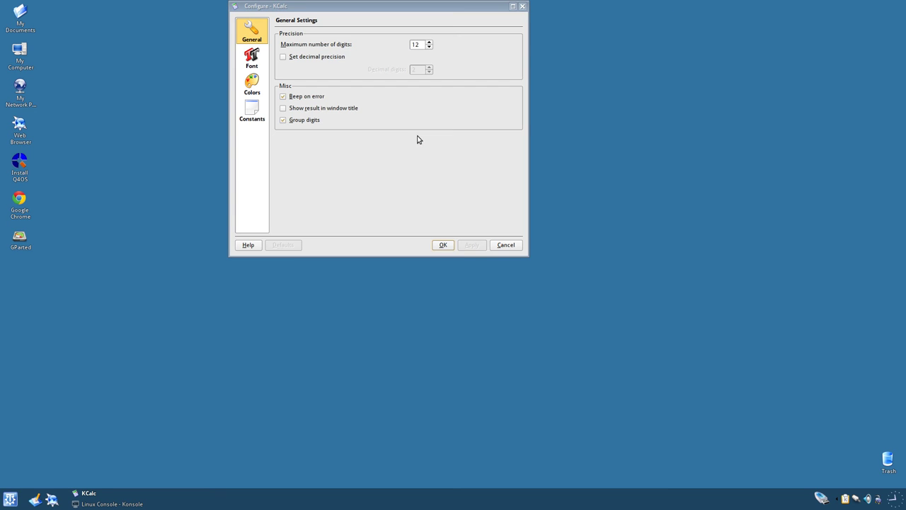
click(255, 58)
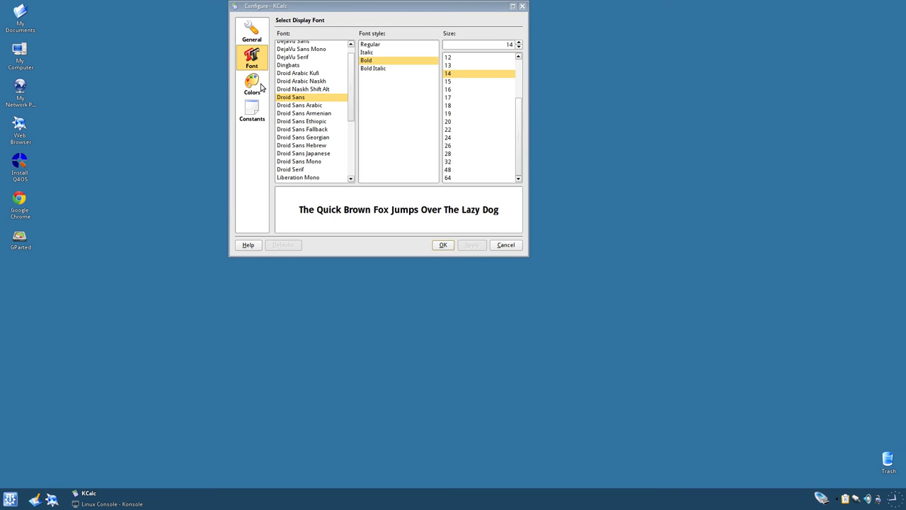
click(458, 114)
click(455, 89)
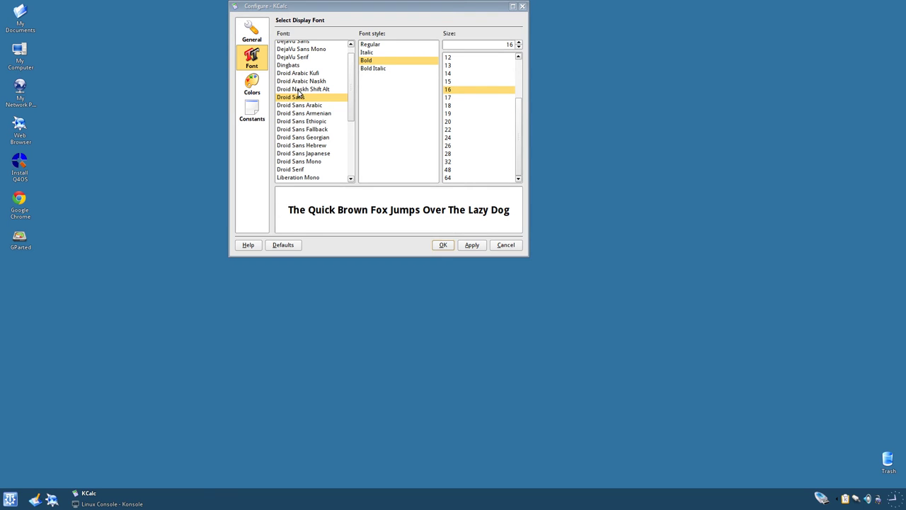
click(476, 246)
Review KCalc's General, Font, Colors and Constants settings and accept the configuration.
click(249, 29)
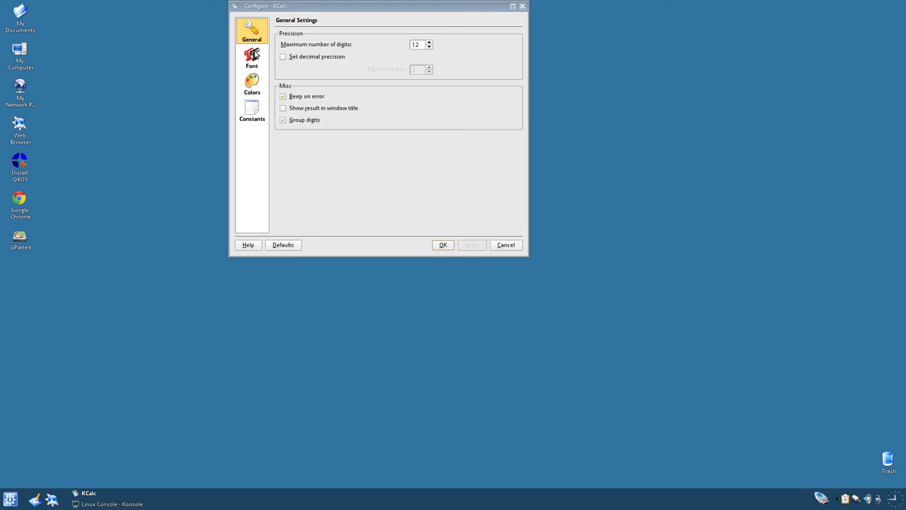
click(255, 55)
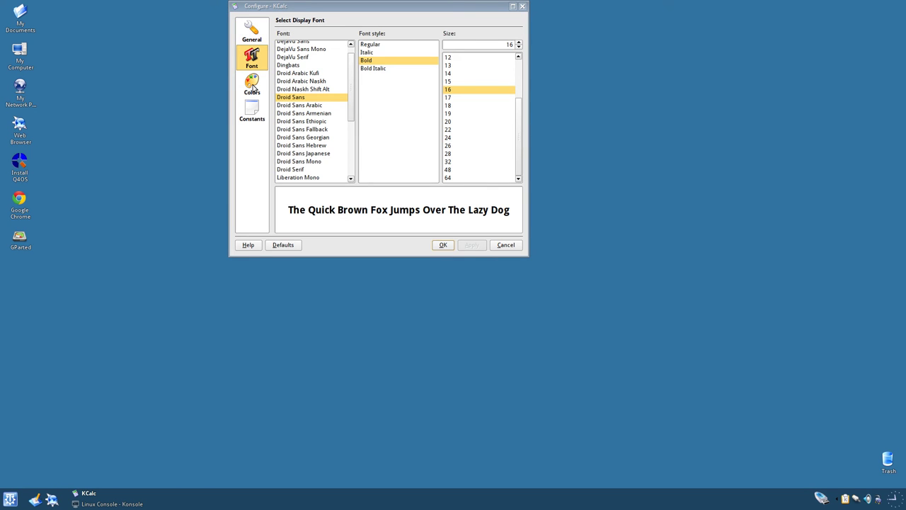
click(253, 86)
click(260, 114)
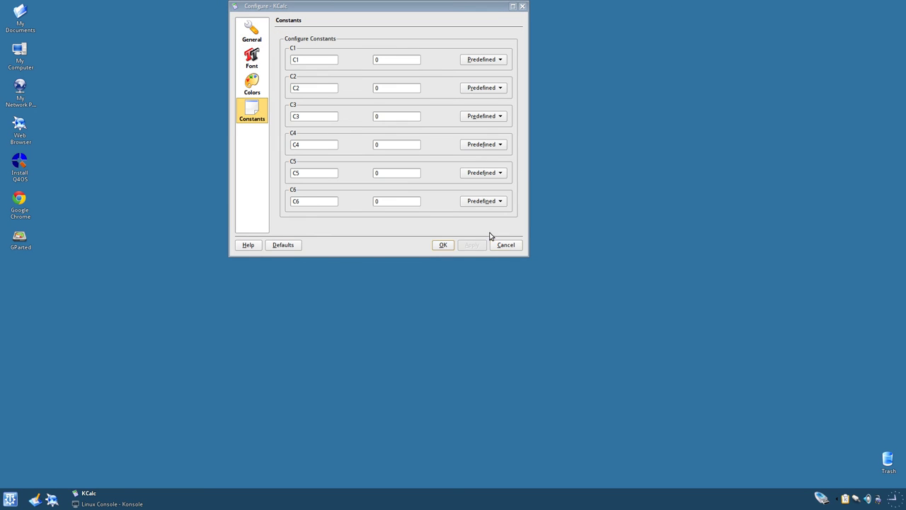
click(444, 245)
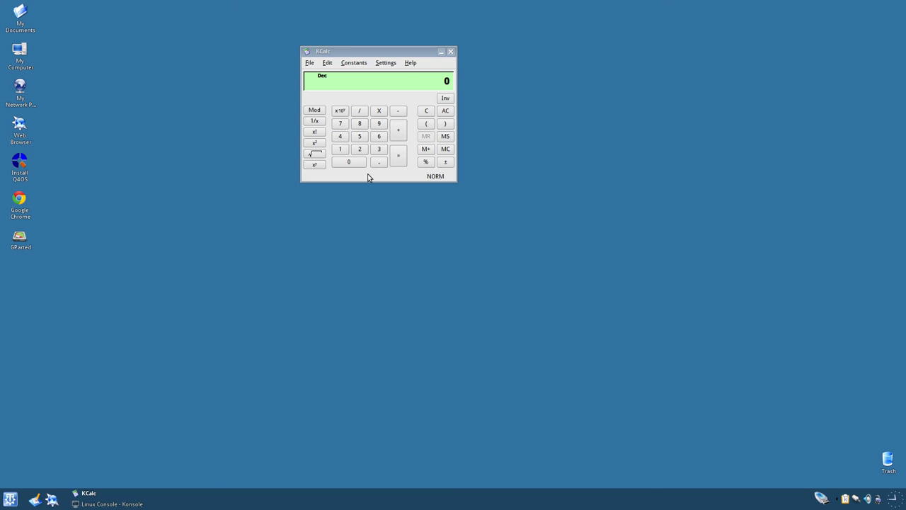
Check the calculator's editing commands and close KCalc.
click(328, 63)
click(326, 64)
click(450, 51)
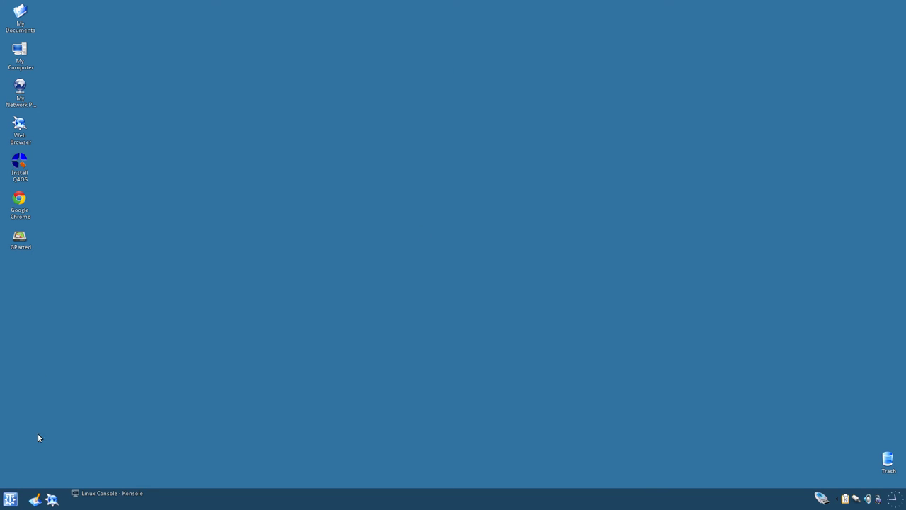
Launch the KPager desktop pager from the desktop utilities among the accessories.
click(6, 501)
mouse_move(75, 405)
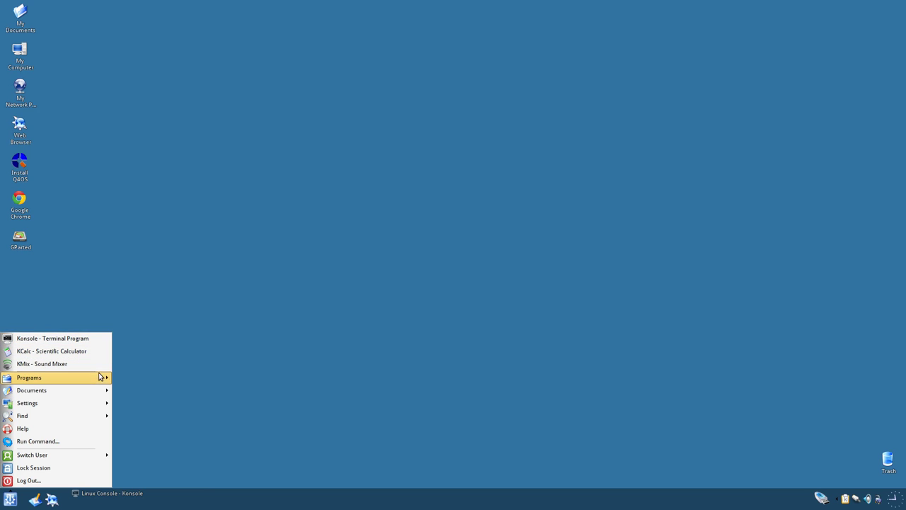
mouse_move(101, 376)
mouse_move(144, 385)
mouse_move(244, 383)
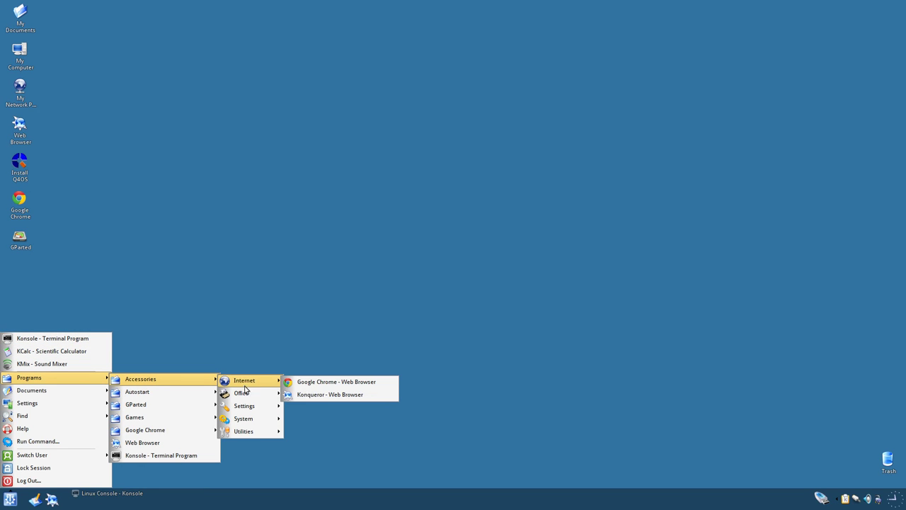
mouse_move(246, 419)
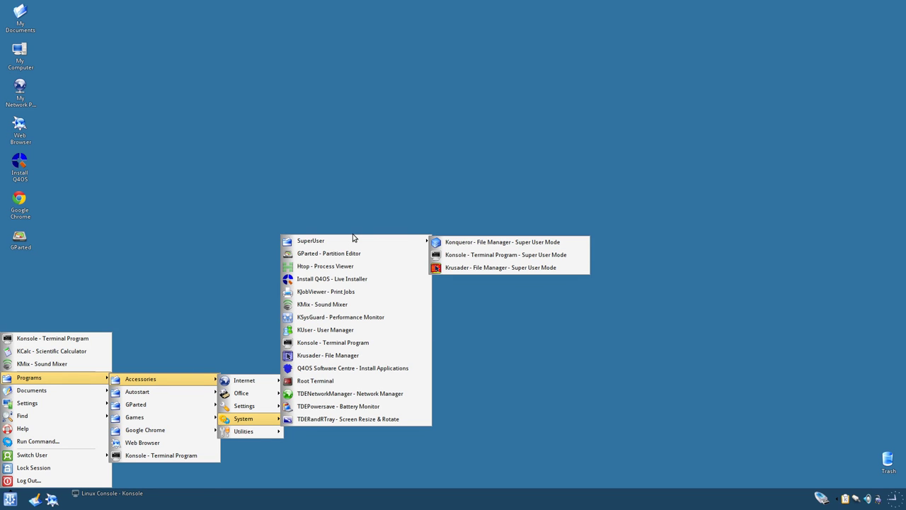
mouse_move(309, 433)
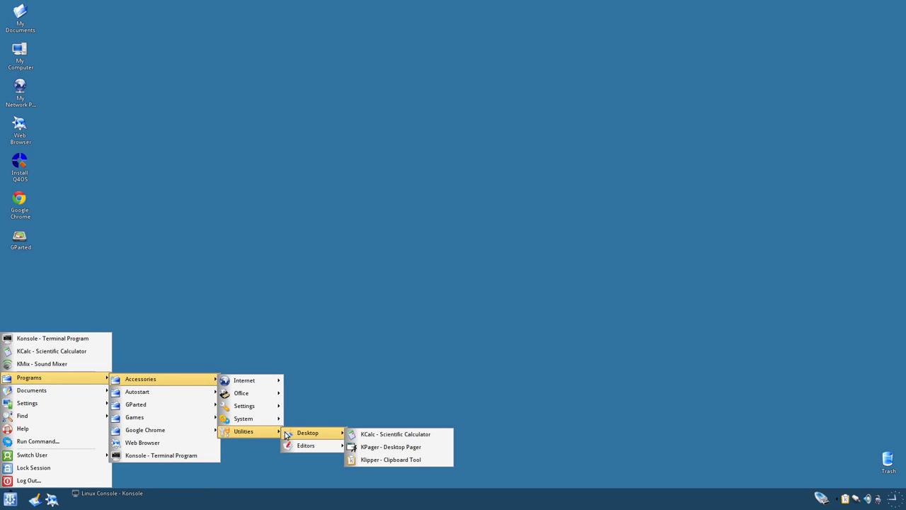
click(383, 447)
Launch KPager once more from the same group of desktop utilities.
click(10, 499)
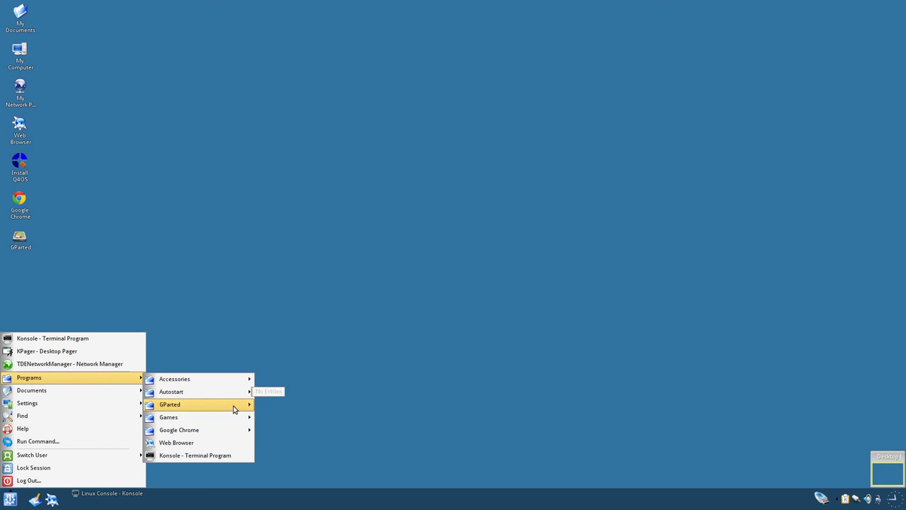
mouse_move(289, 424)
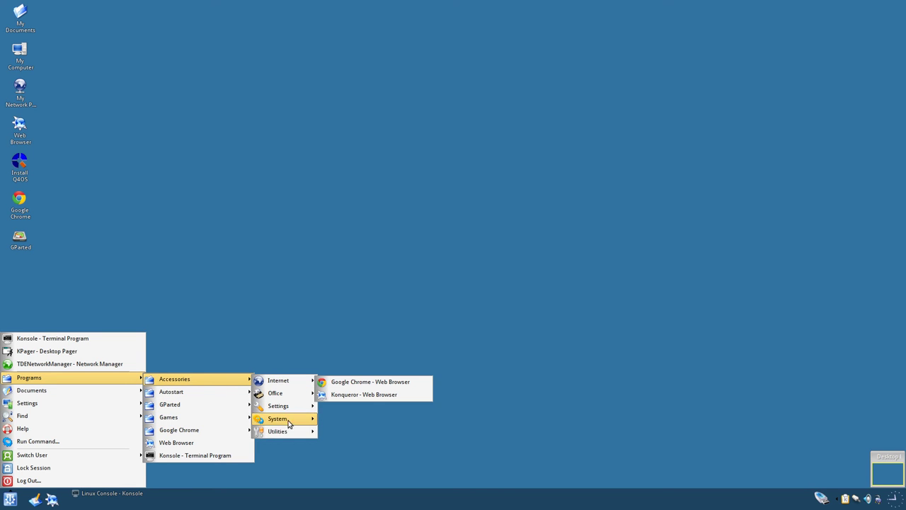
mouse_move(358, 435)
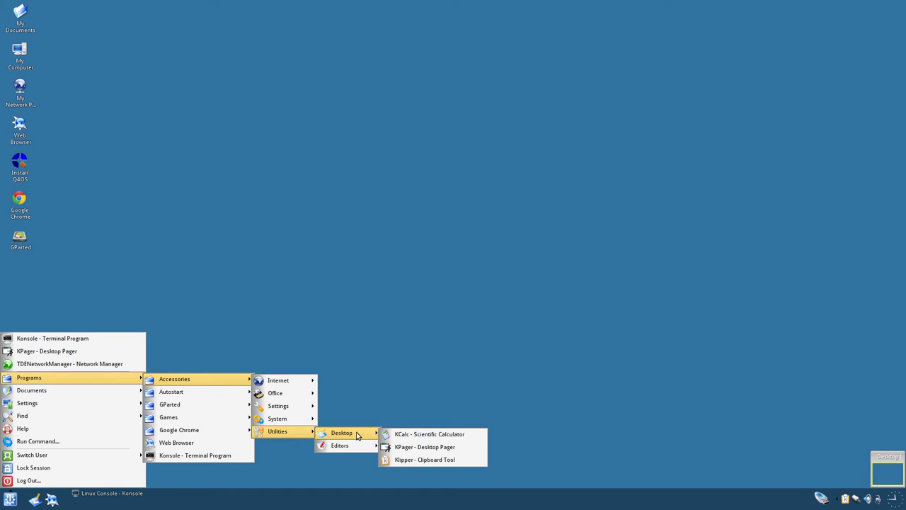
click(400, 447)
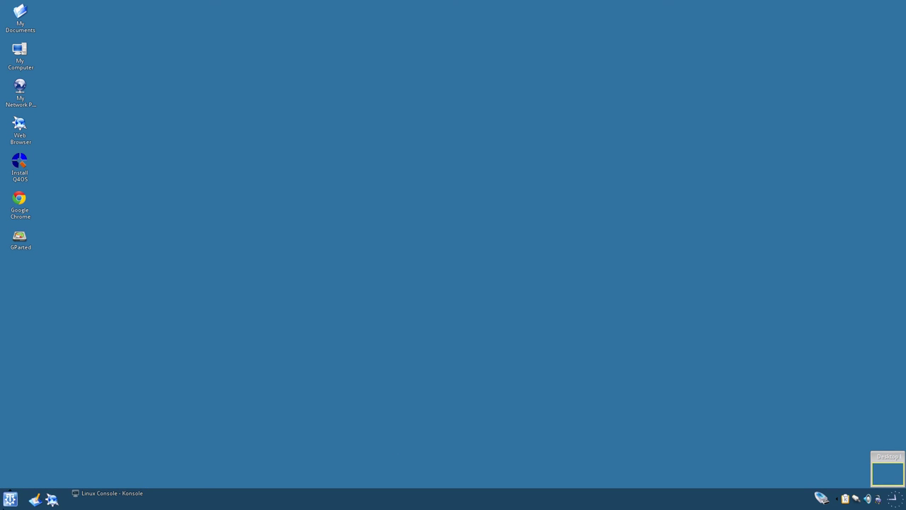
Launch the KWrite text editor from the editors group of the accessories' utilities.
click(10, 499)
mouse_move(37, 378)
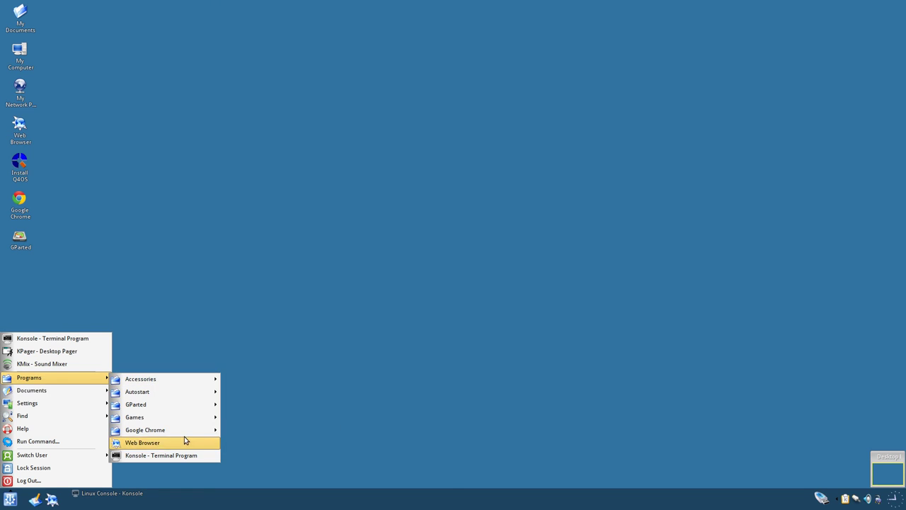
mouse_move(254, 433)
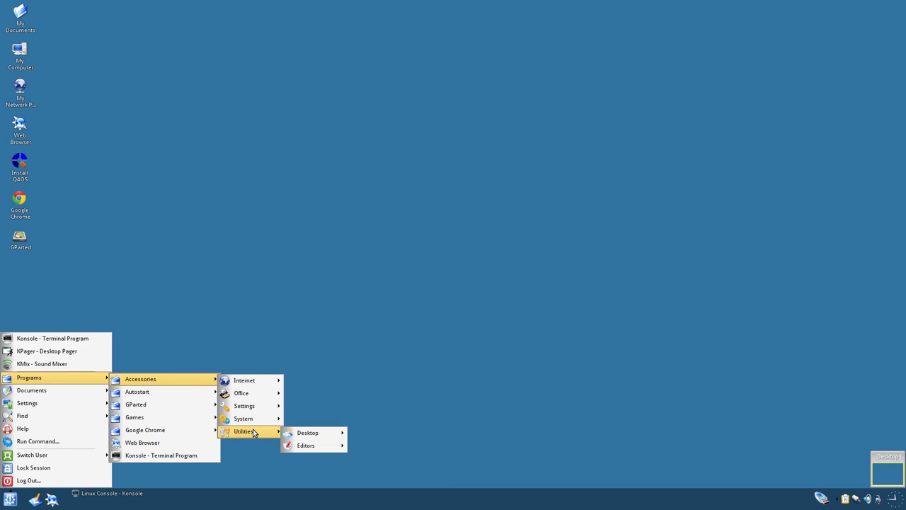
mouse_move(308, 448)
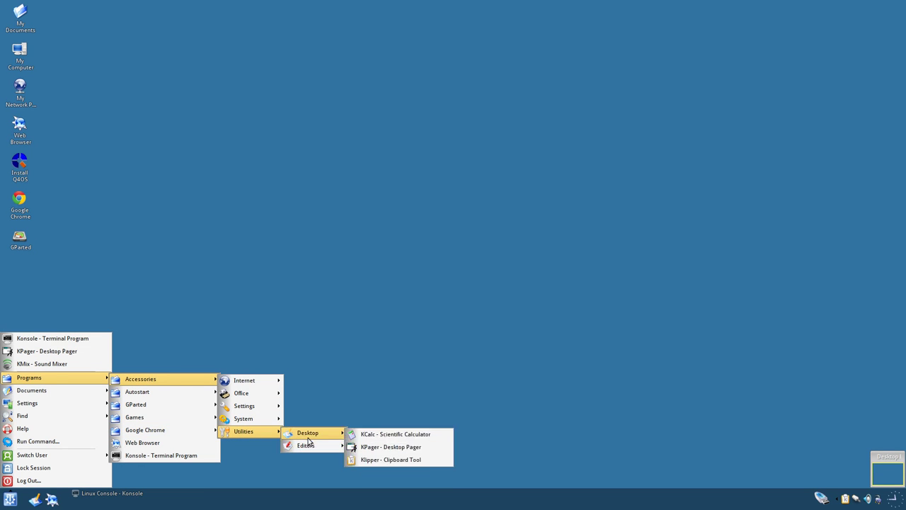
click(361, 448)
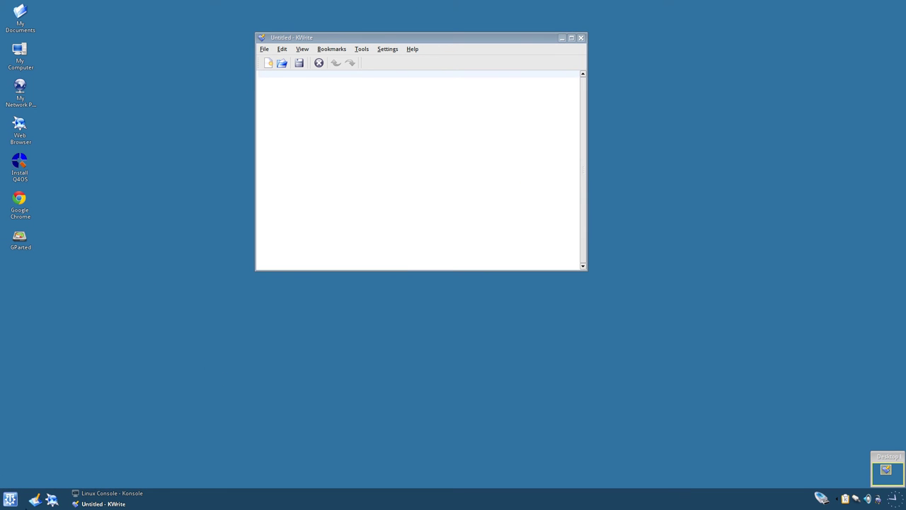
Review KWrite's version, authors, acknowledgements and license agreement, and close the About information.
click(412, 49)
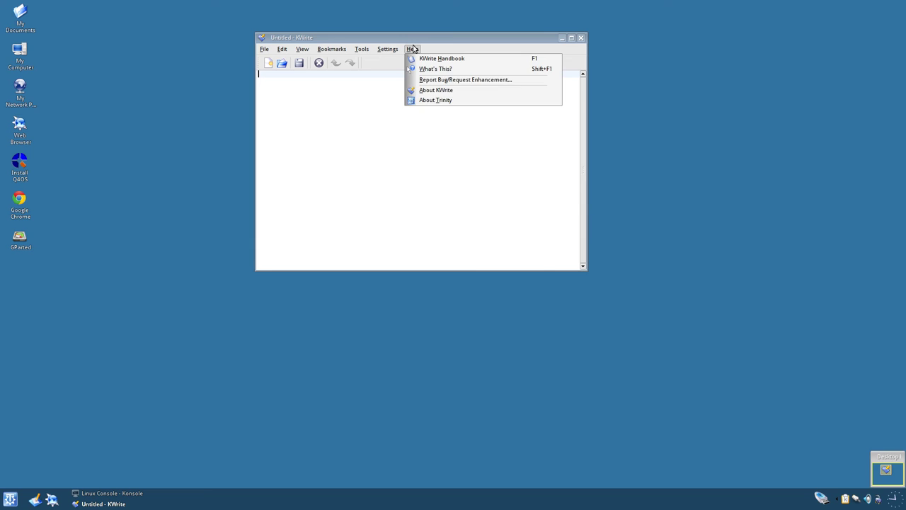
click(440, 91)
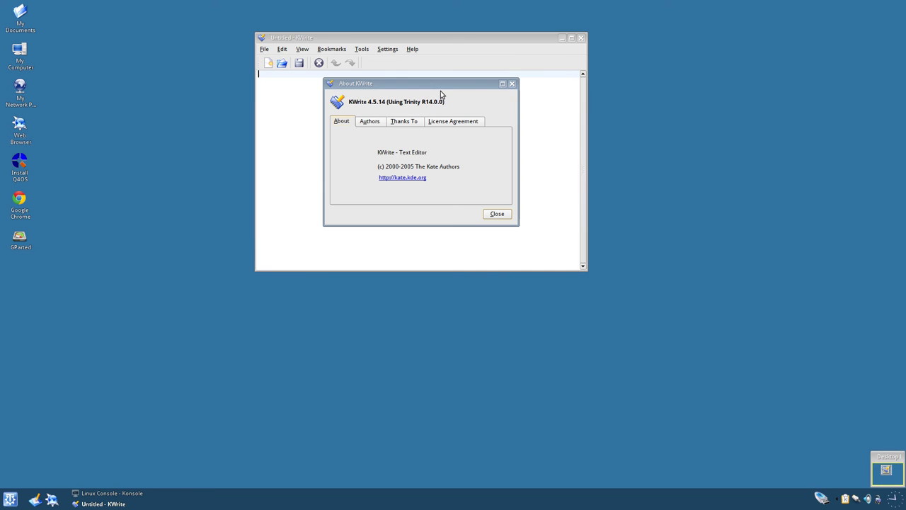
click(366, 122)
click(403, 121)
click(467, 121)
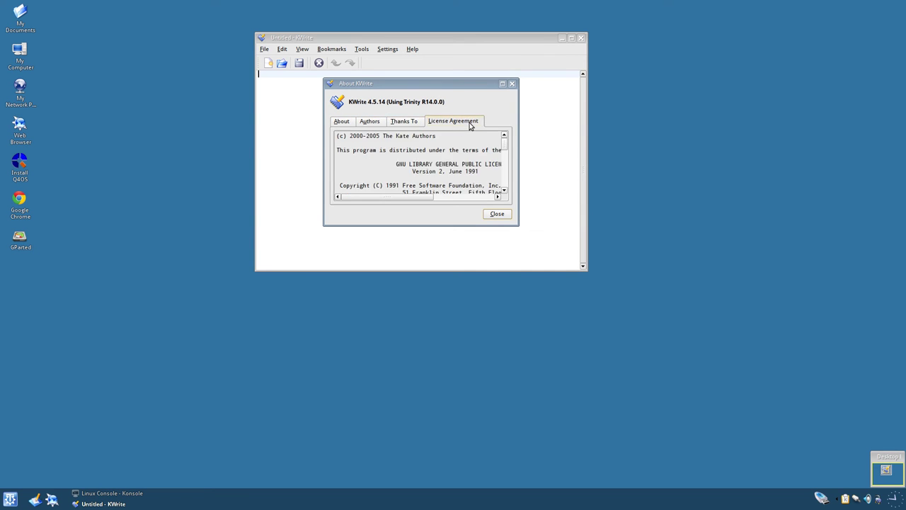
click(497, 214)
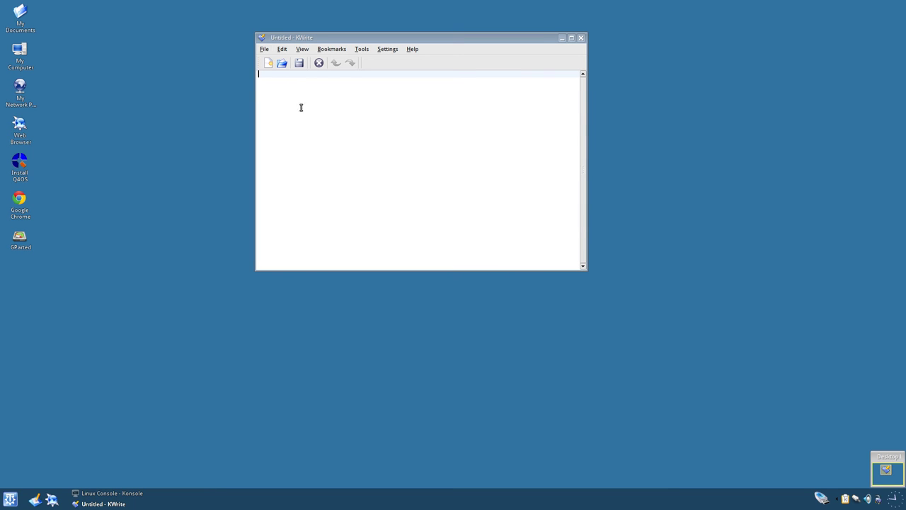
Enter "Test text" in the blank document and save it as a file in the Documents folder.
text(Test text)
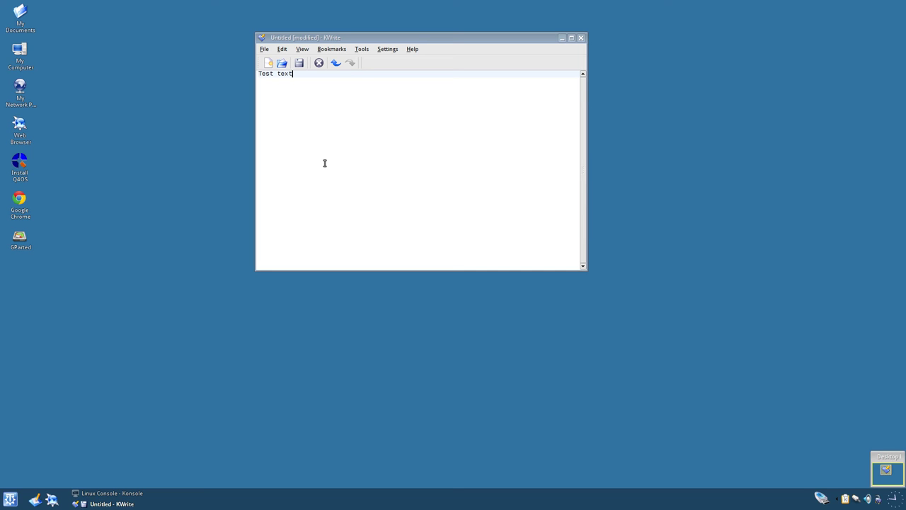
key(ctrl+s)
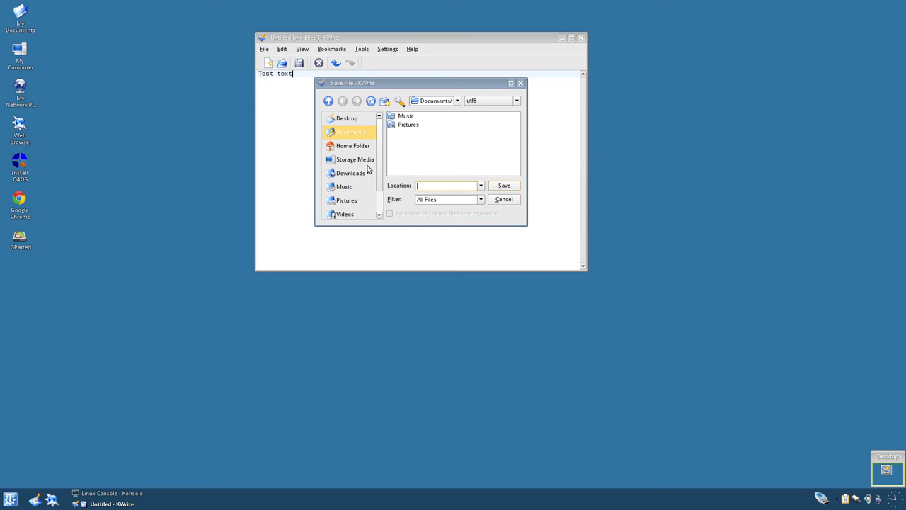
scroll(357, 187, down, 1)
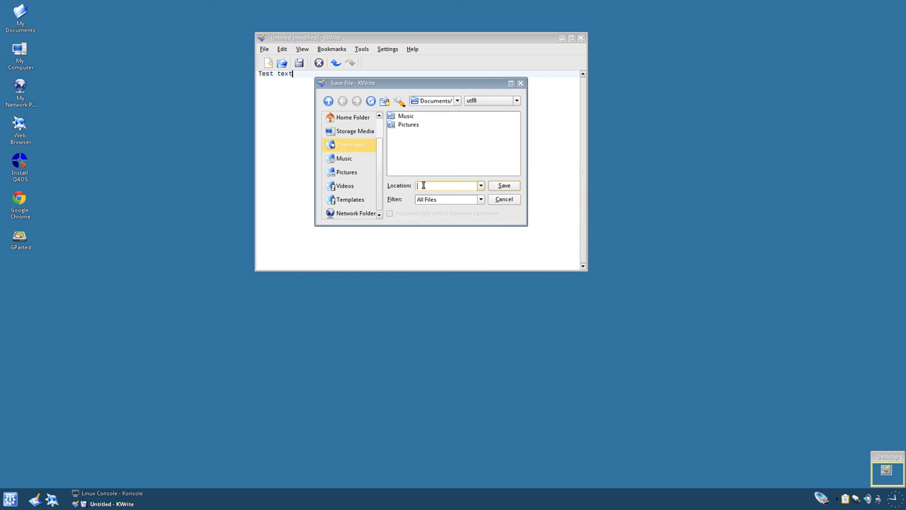
click(505, 185)
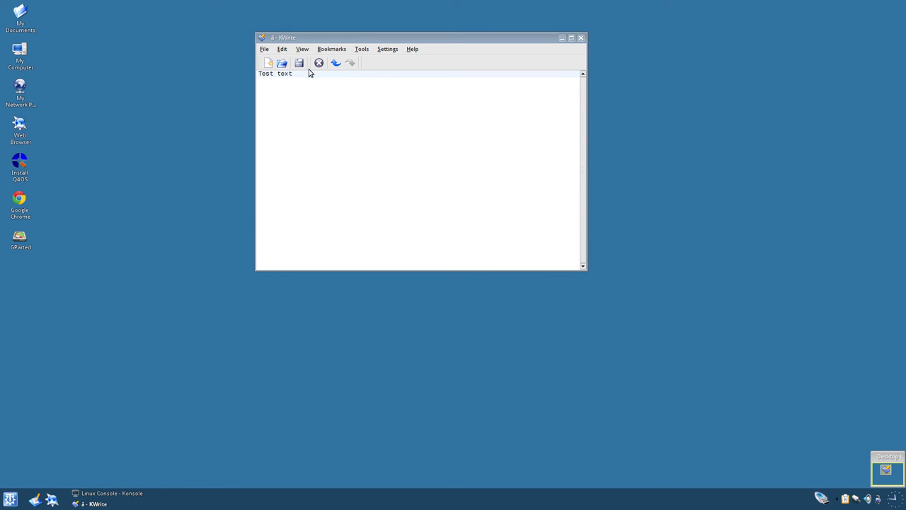
Look over the Open File dialog without opening anything, and review KWrite's file, editing and view commands, including the Schema choices.
click(283, 62)
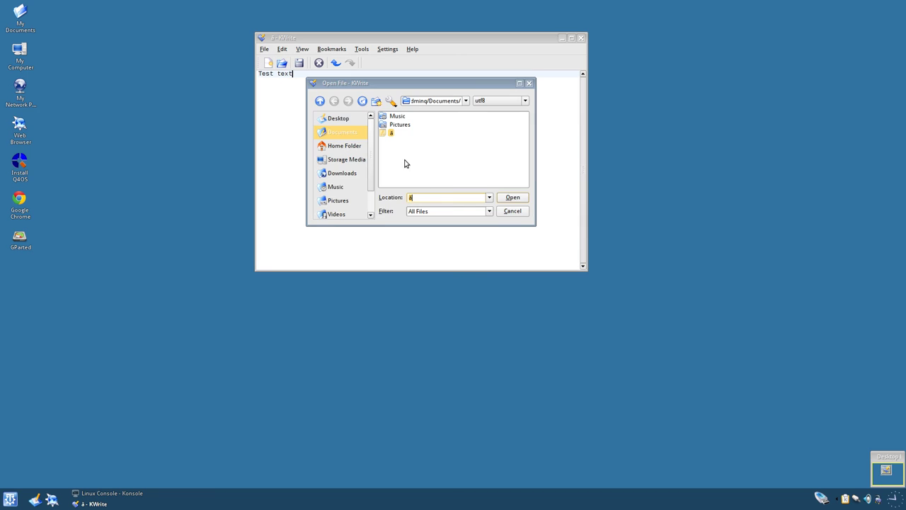
click(521, 215)
click(266, 50)
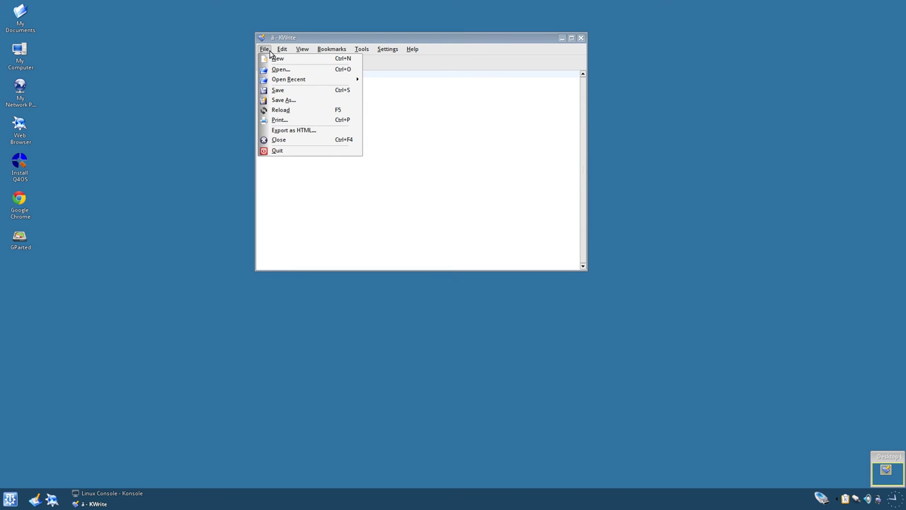
mouse_move(299, 81)
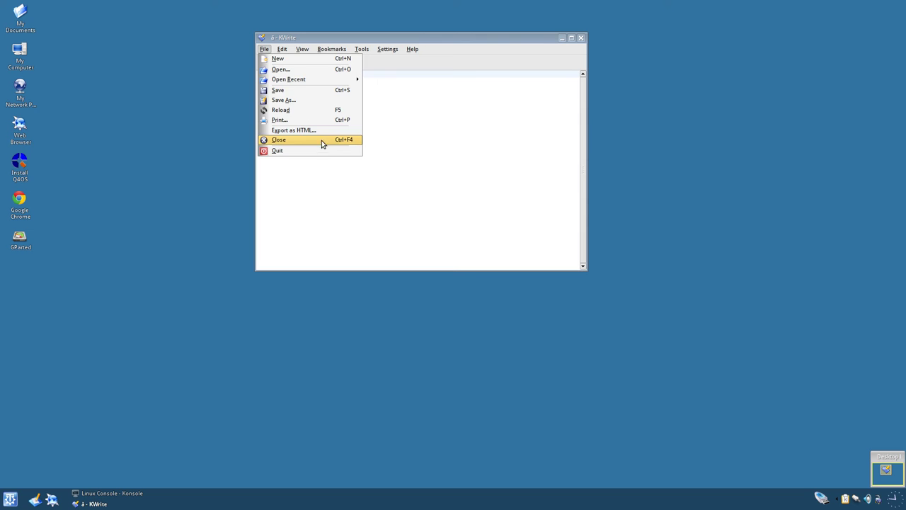
mouse_move(284, 51)
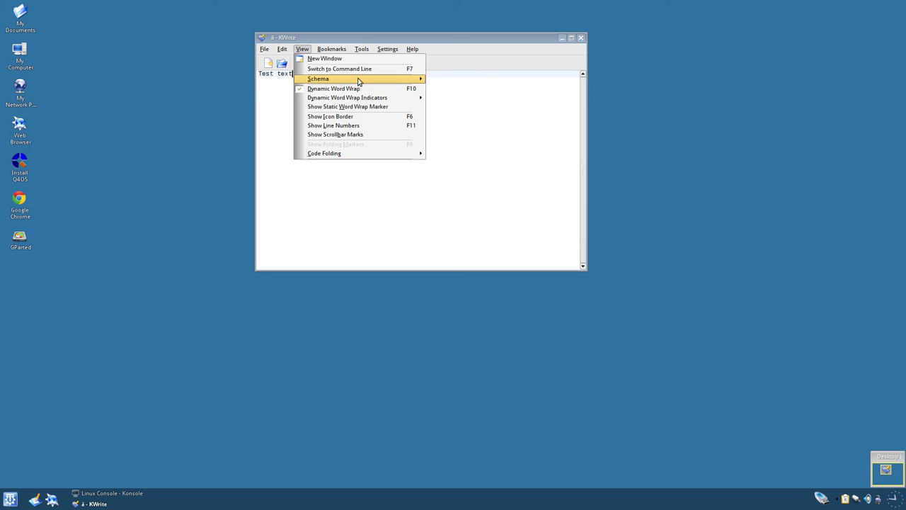
mouse_move(359, 85)
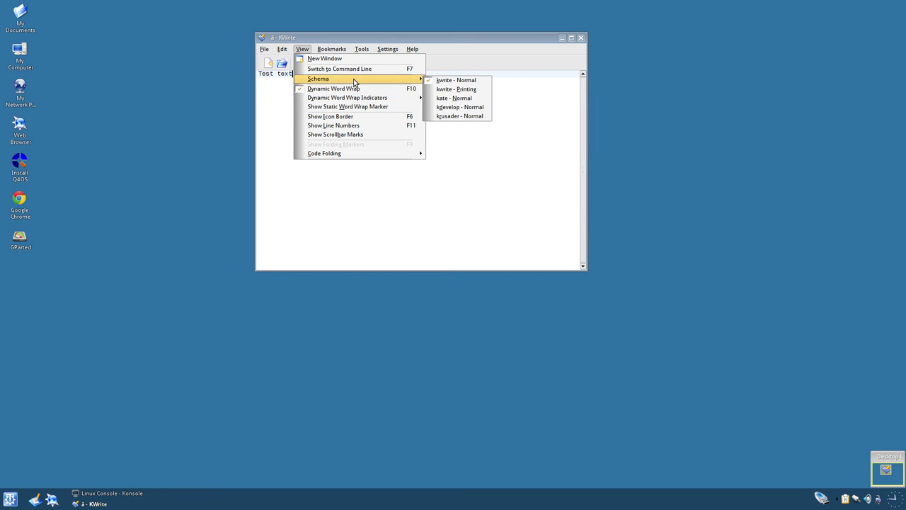
mouse_move(360, 155)
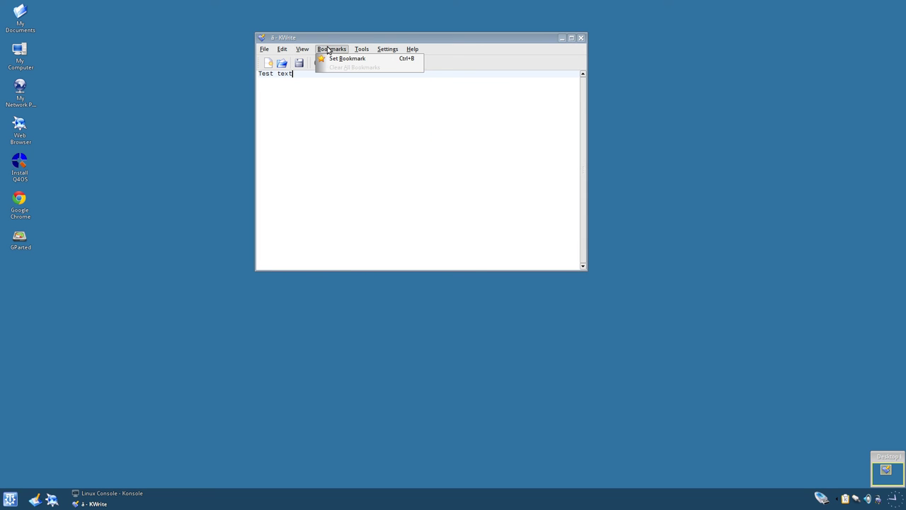
Examine KWrite's bookmark and text tools, including the Filetype markup choices and the Highlighting languages such as Database.
mouse_move(368, 51)
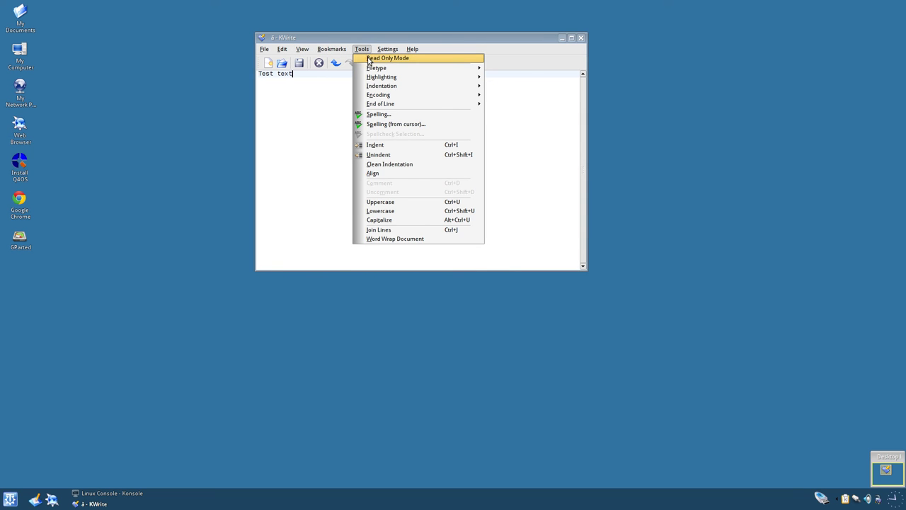
mouse_move(375, 68)
mouse_move(498, 79)
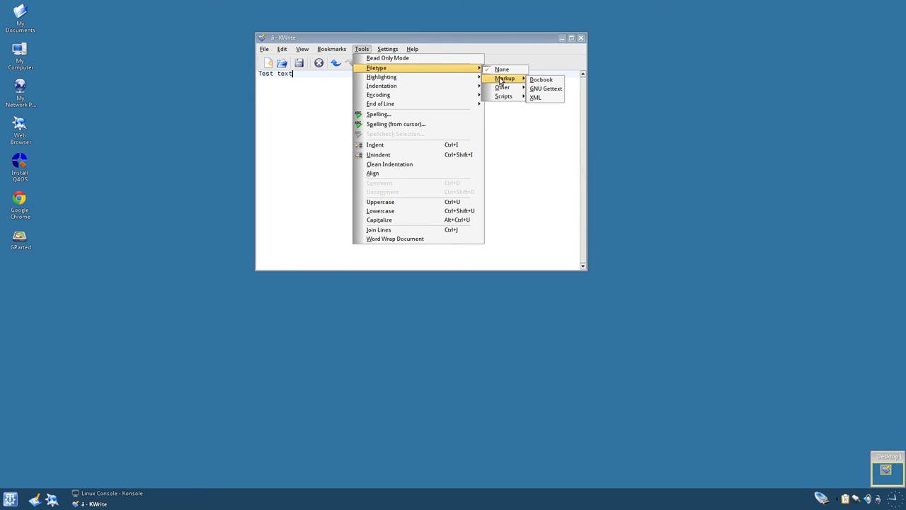
mouse_move(410, 84)
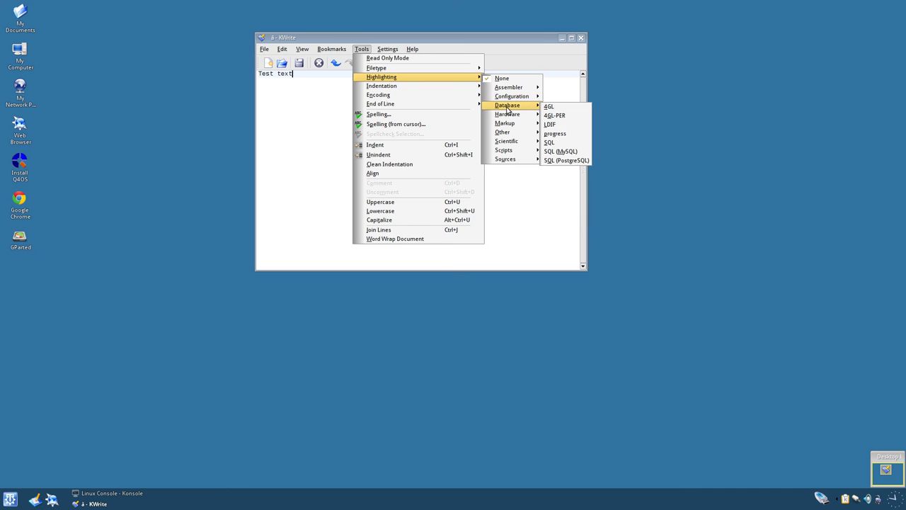
mouse_move(521, 129)
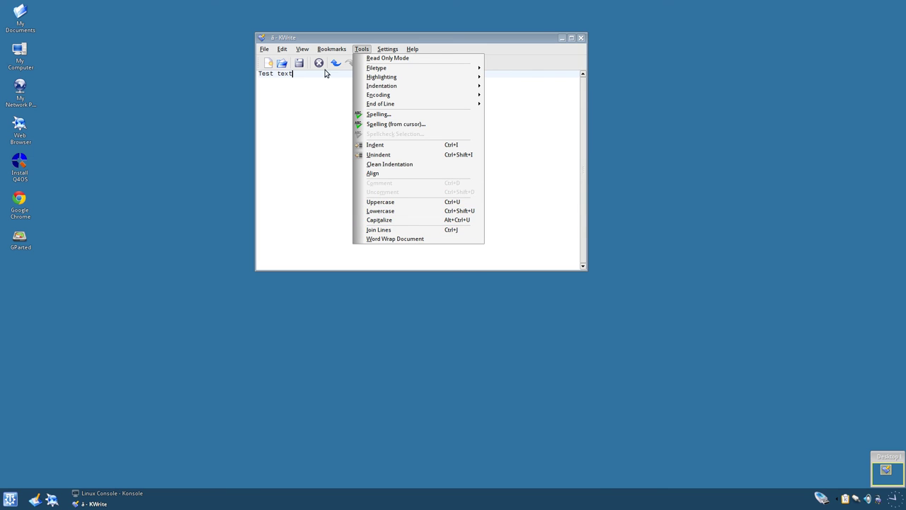
Capitalize the word "text" in the document.
click(284, 73)
double_click(284, 74)
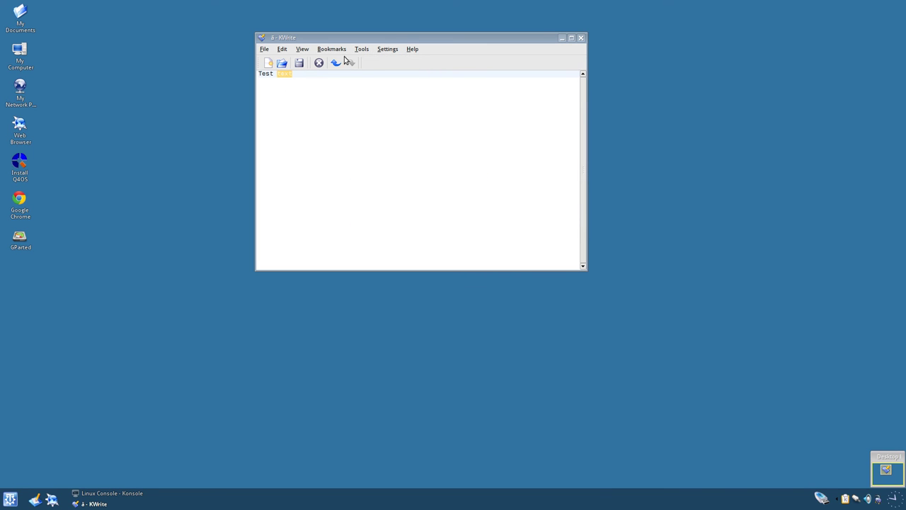
click(361, 49)
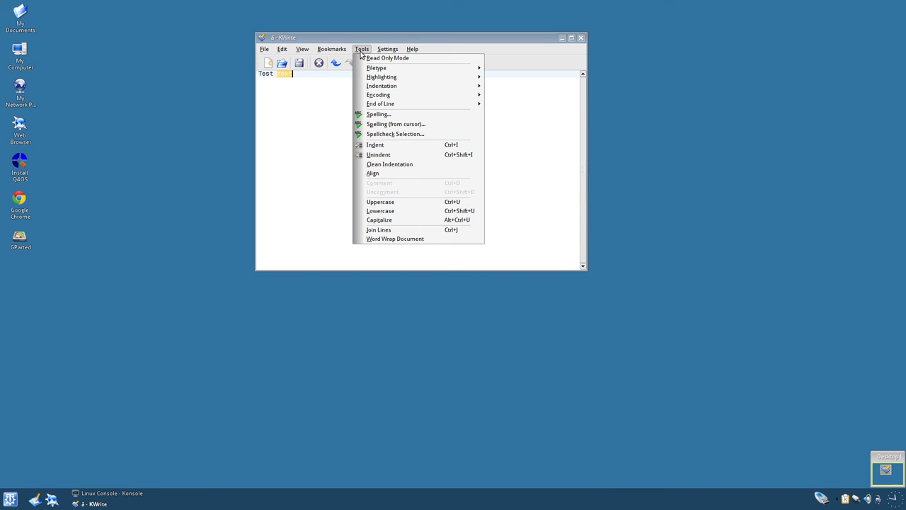
click(412, 219)
click(331, 93)
Convert the document's second word to uppercase, and keep the document open.
double_click(300, 77)
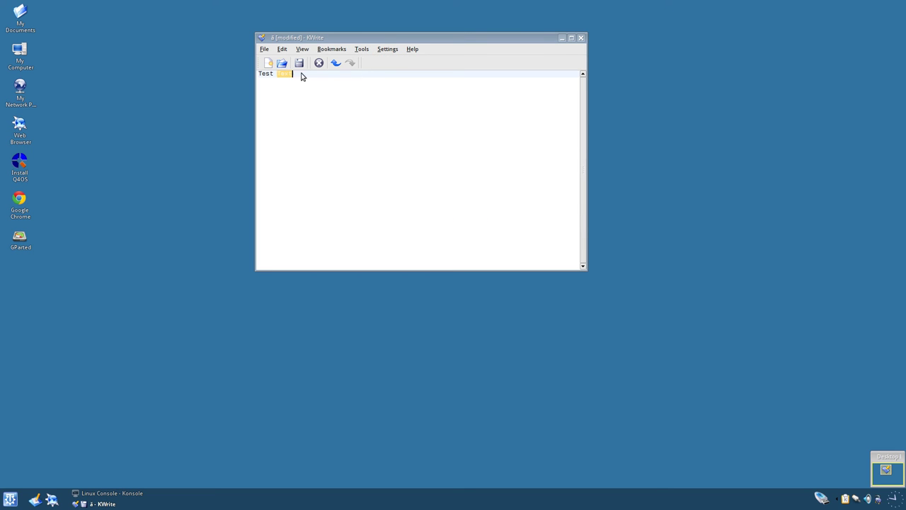
click(361, 49)
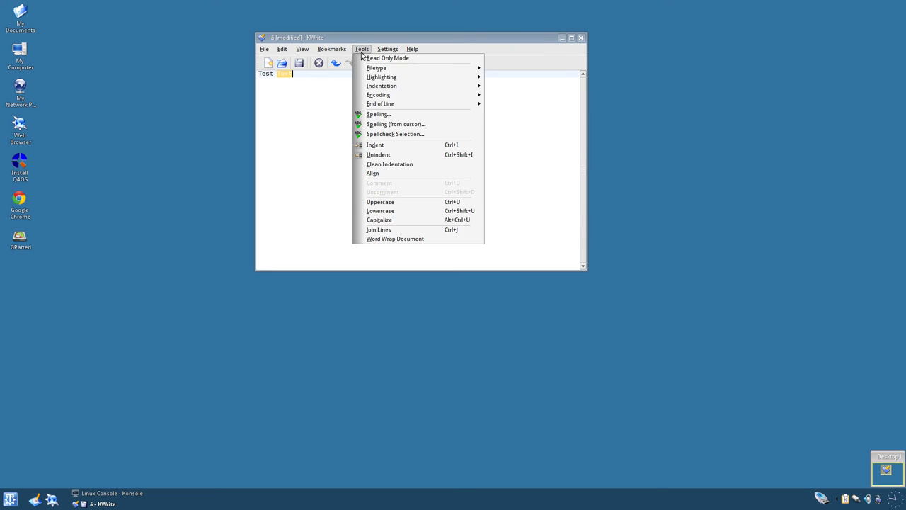
click(400, 204)
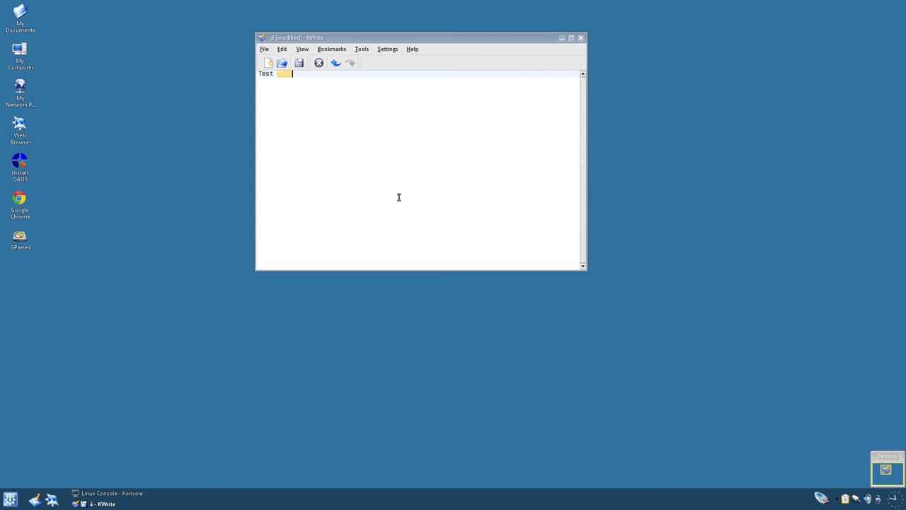
click(319, 63)
click(472, 173)
Review the available and current actions of KWrite's main toolbar, cancel the configuration and close KWrite.
click(361, 49)
mouse_move(400, 50)
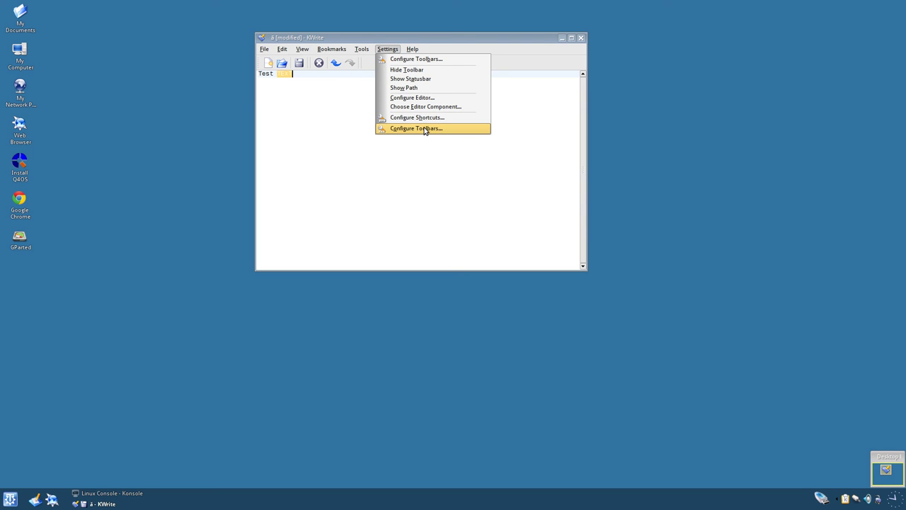
click(421, 60)
scroll(367, 146, down, 2)
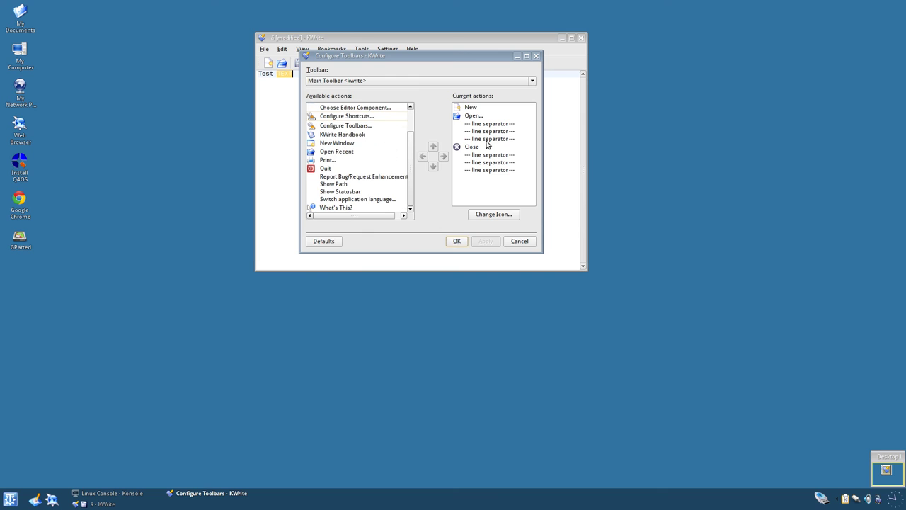
click(519, 243)
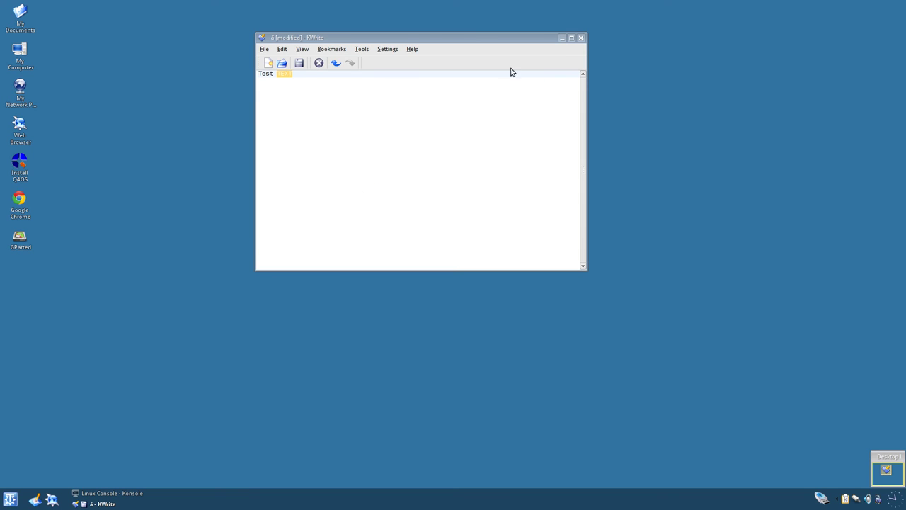
click(582, 38)
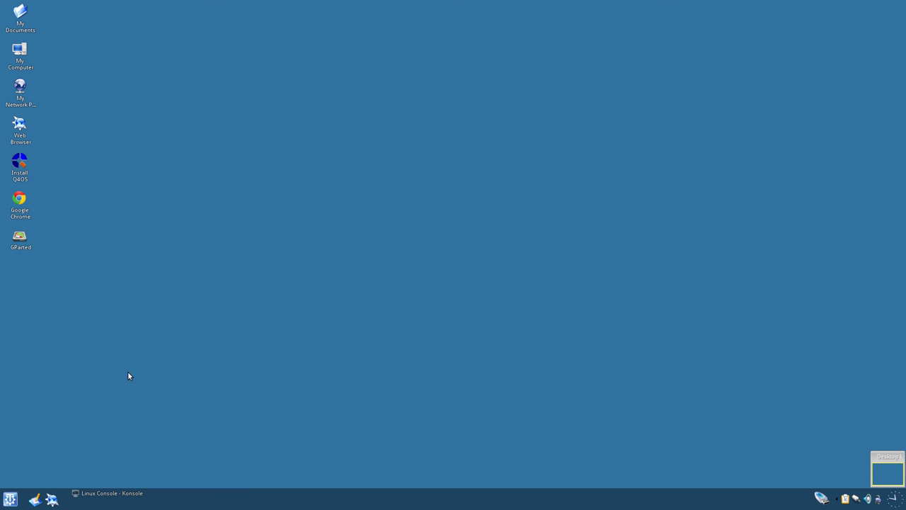
Browse the start menu's program categories, including Accessories with its Internet and Utilities groups, and the document folder shortcuts.
click(4, 501)
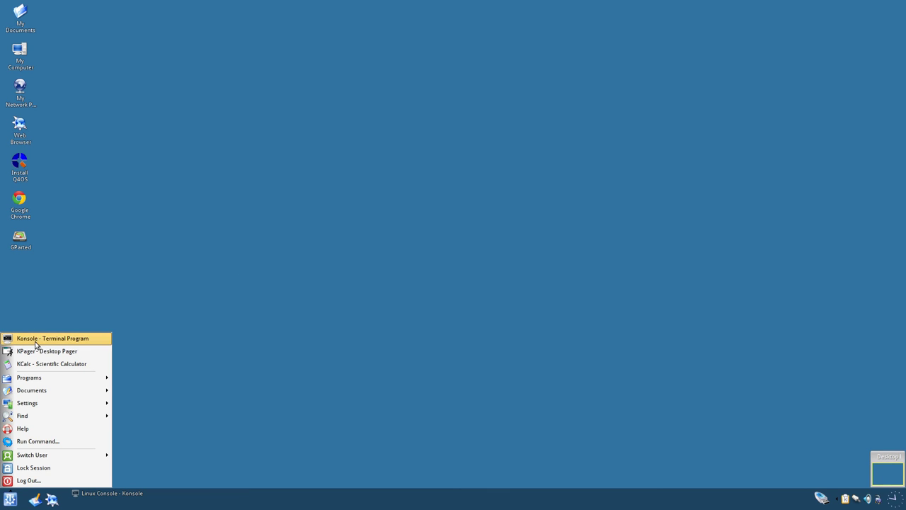
mouse_move(32, 381)
mouse_move(188, 384)
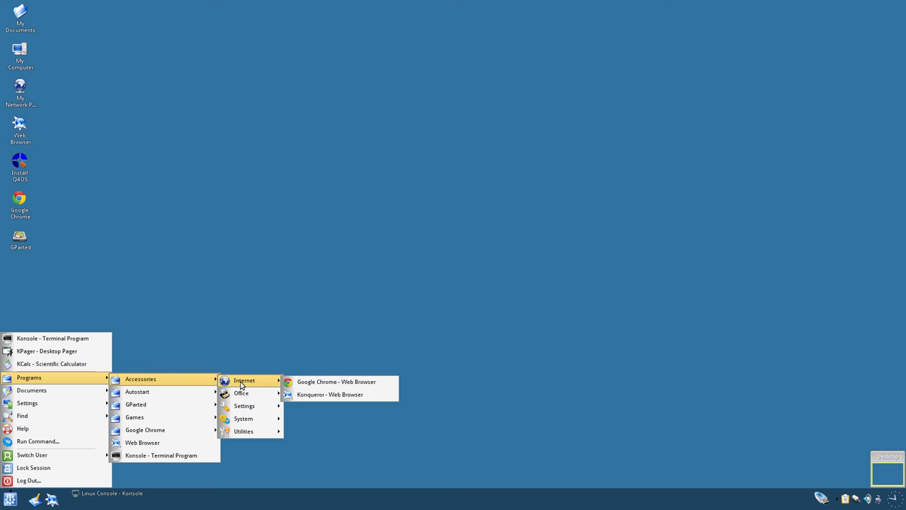
mouse_move(238, 398)
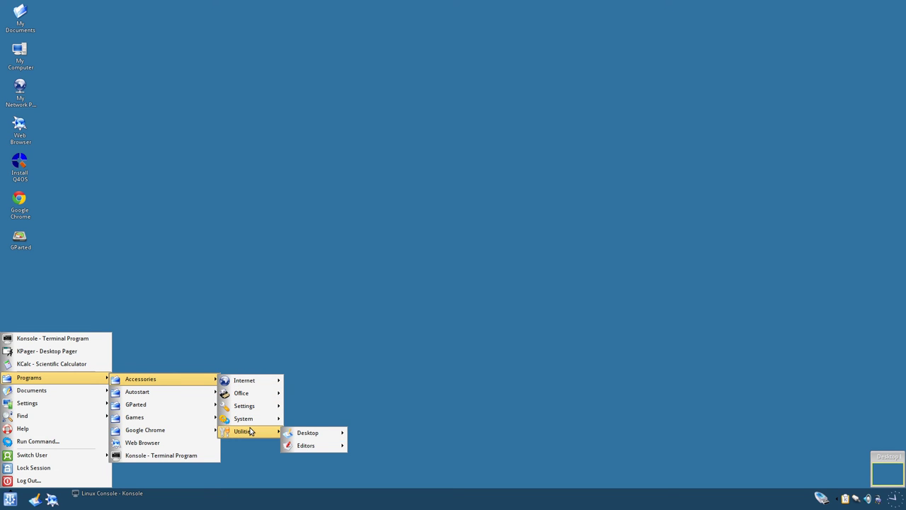
mouse_move(252, 423)
mouse_move(148, 410)
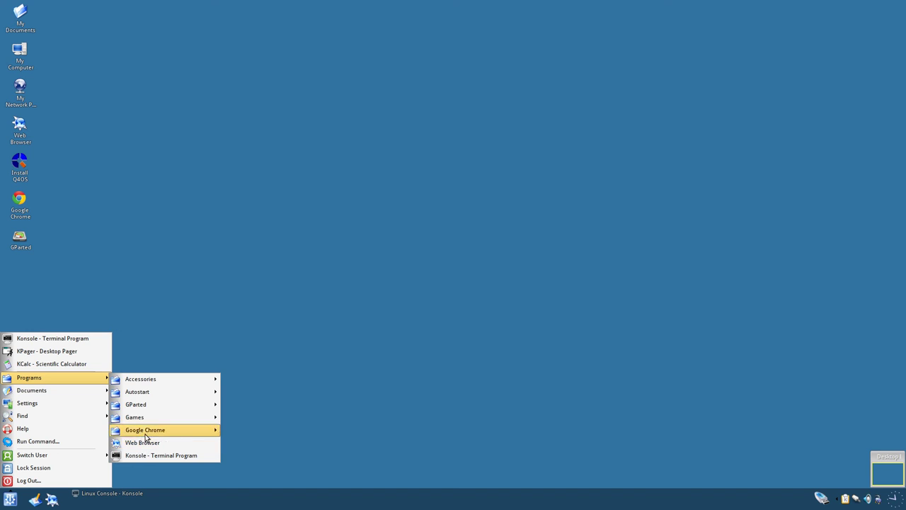
mouse_move(90, 388)
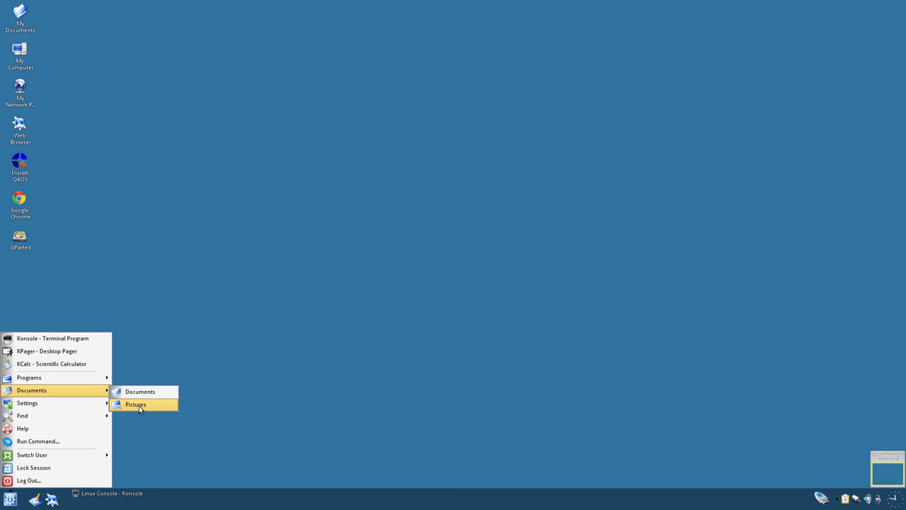
Open the Control panel and the Network connections window from the start menu's settings.
mouse_move(90, 403)
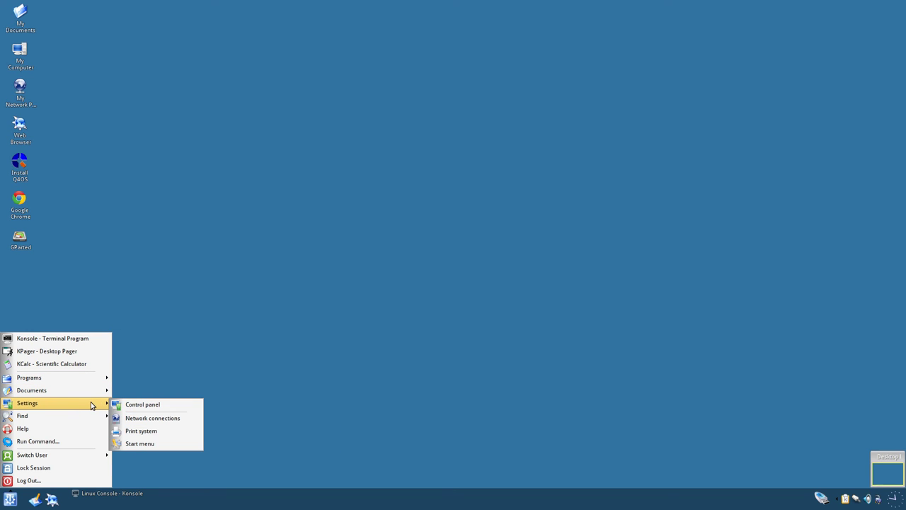
click(137, 405)
click(10, 500)
mouse_move(53, 406)
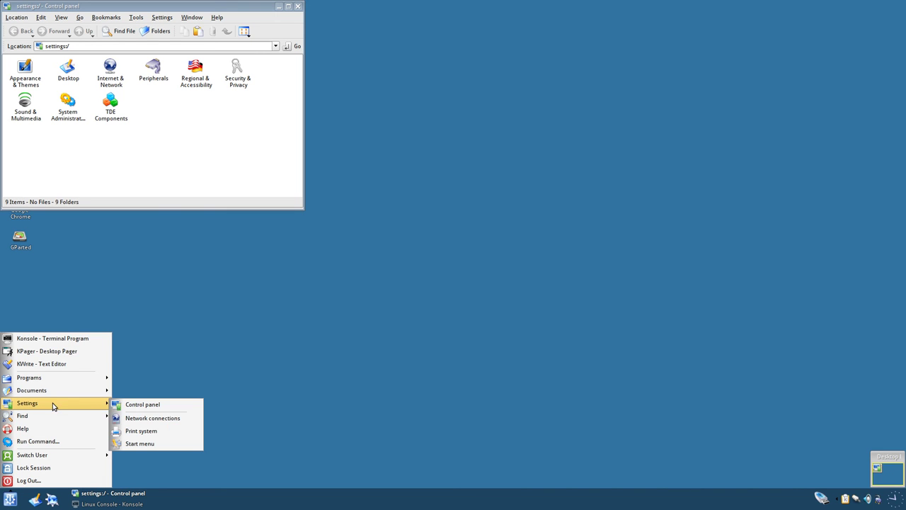
click(128, 418)
Open the Print system administration page and the Start menu programs folder from the start menu's settings.
click(11, 499)
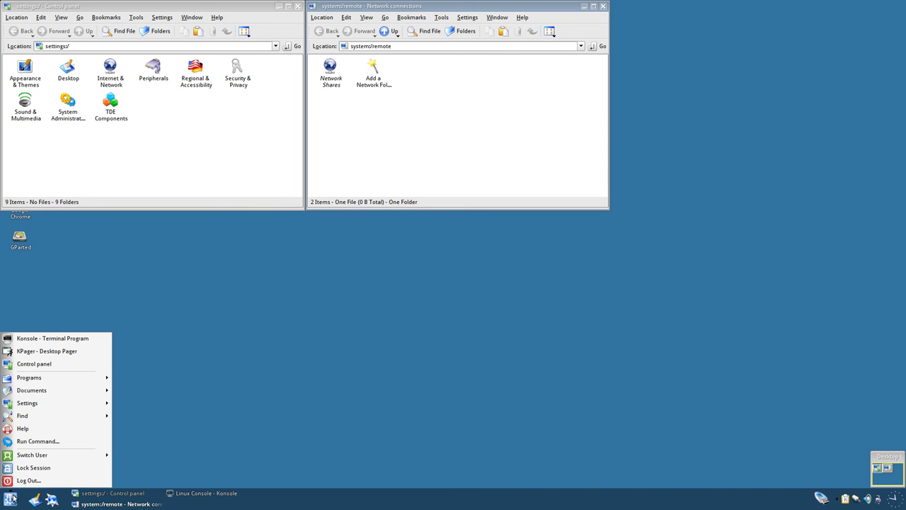
mouse_move(61, 404)
click(146, 432)
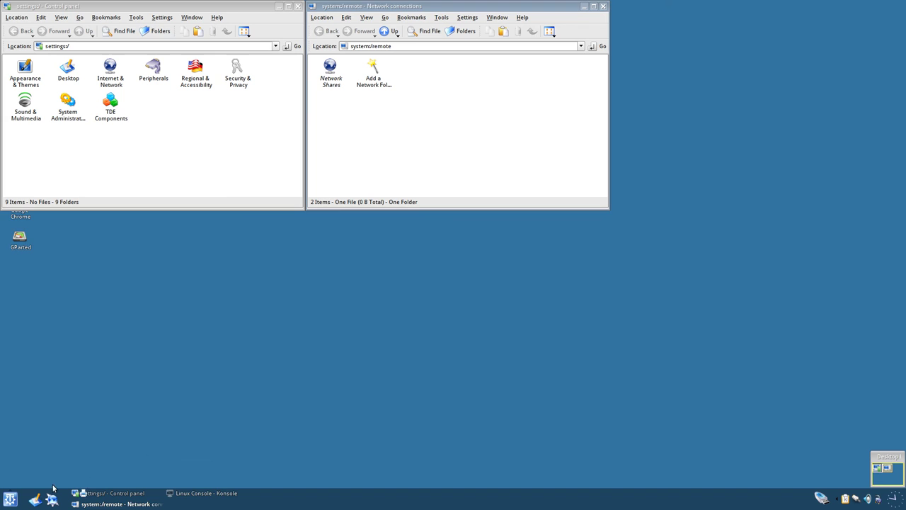
click(10, 499)
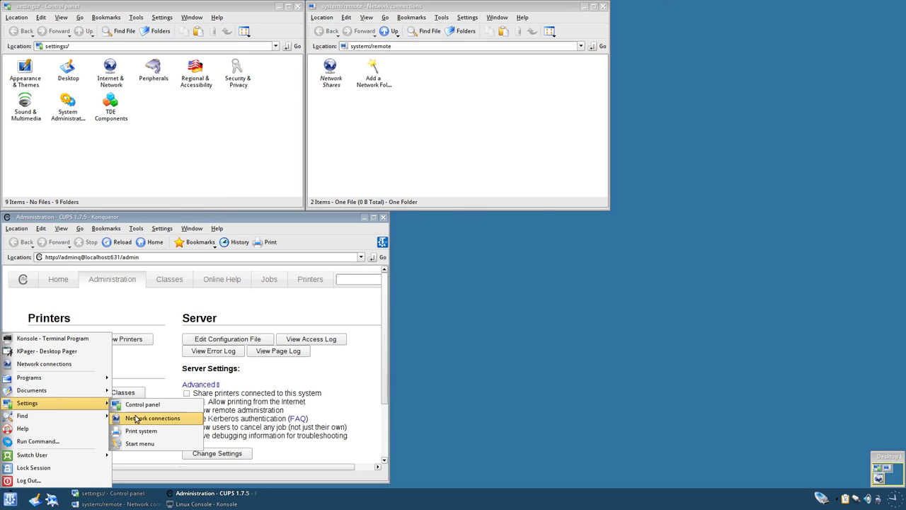
click(135, 444)
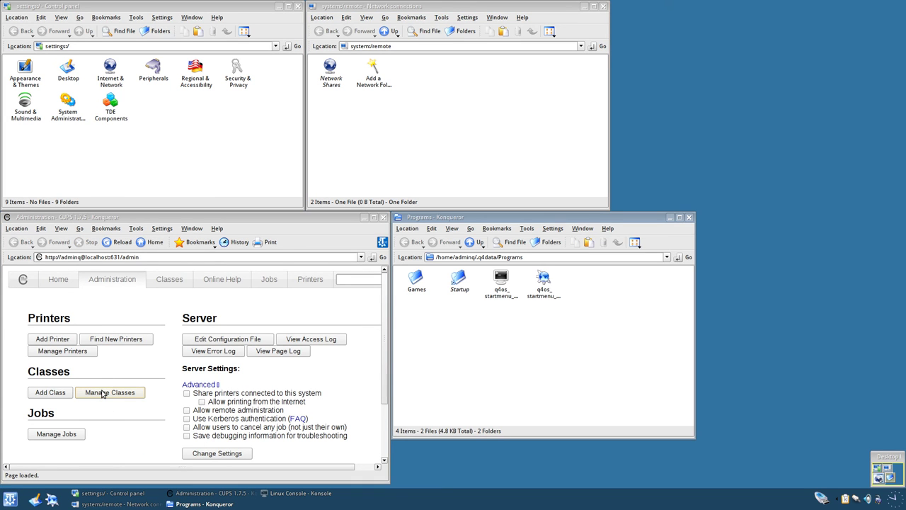
click(10, 500)
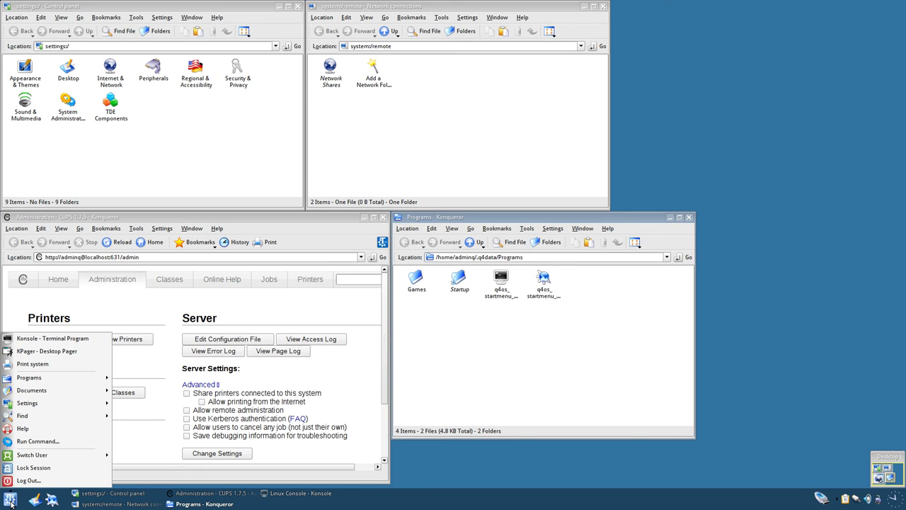
mouse_move(52, 405)
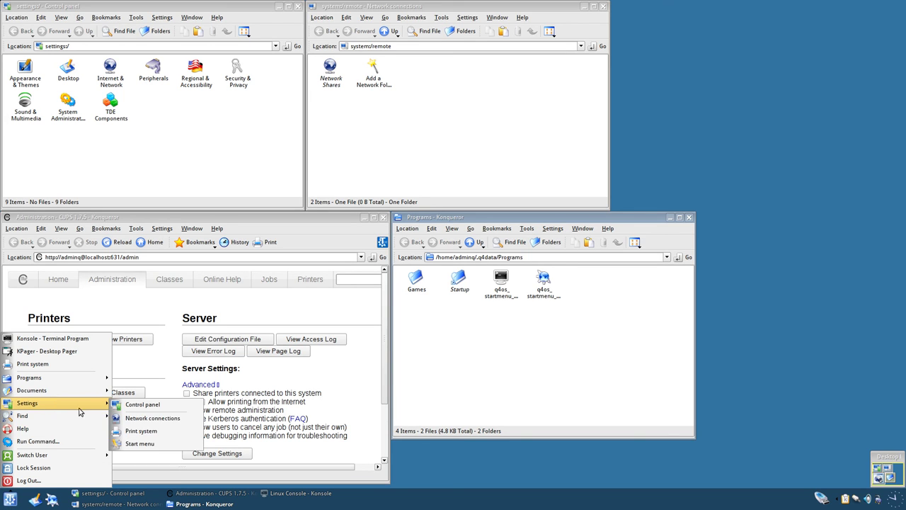
click(356, 364)
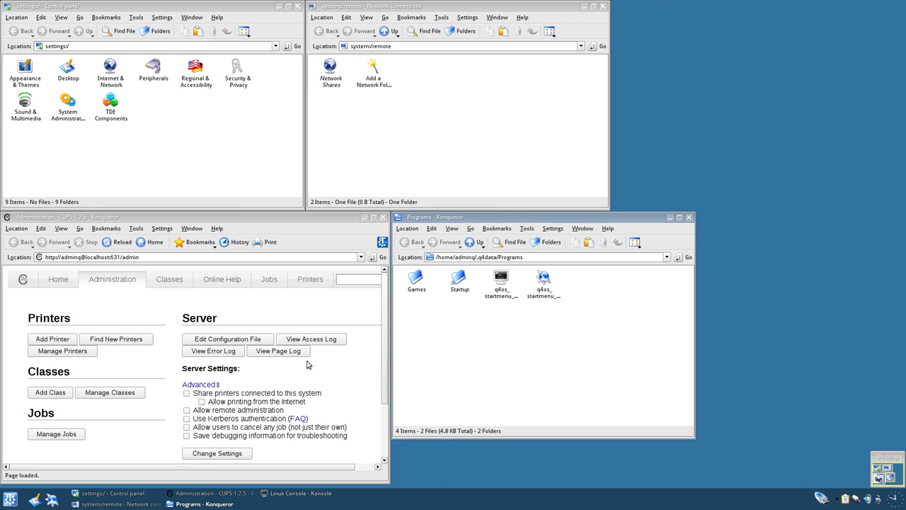
click(10, 500)
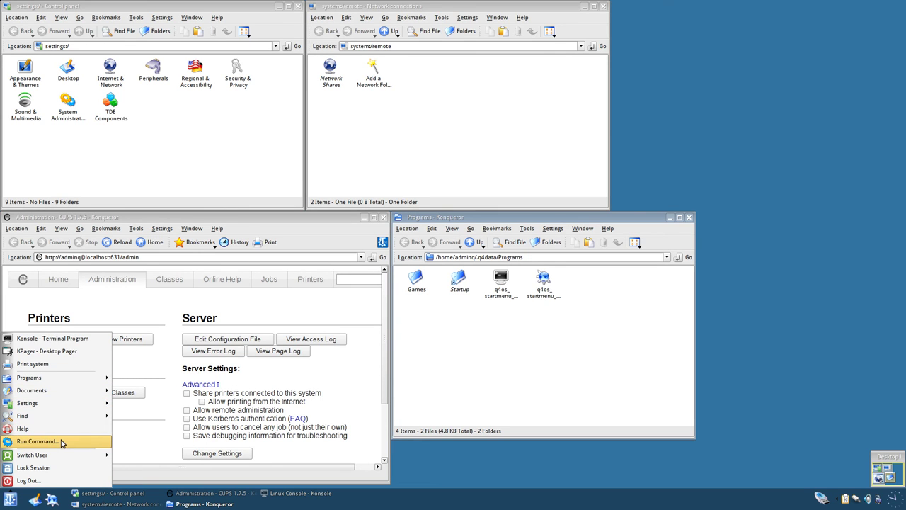
mouse_move(58, 406)
click(174, 184)
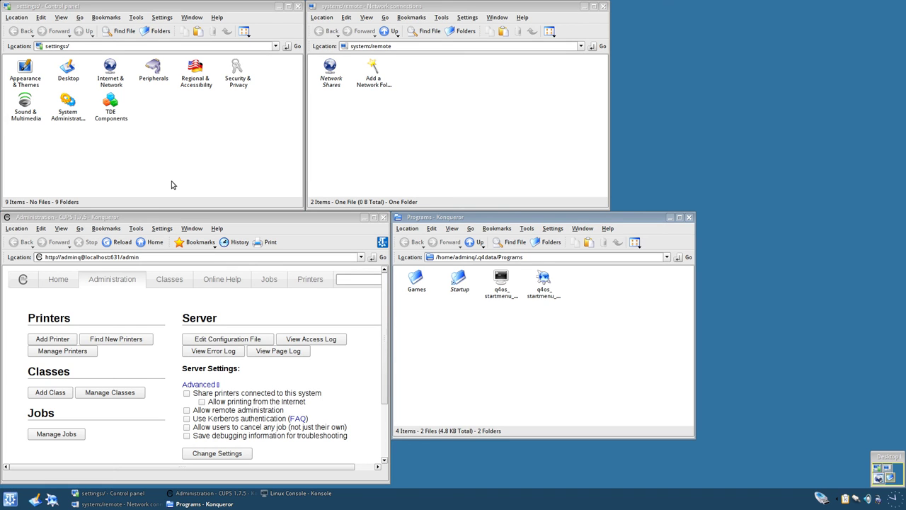
Open the Fonts settings under Appearance & Themes and set the General font size to 15.
click(29, 77)
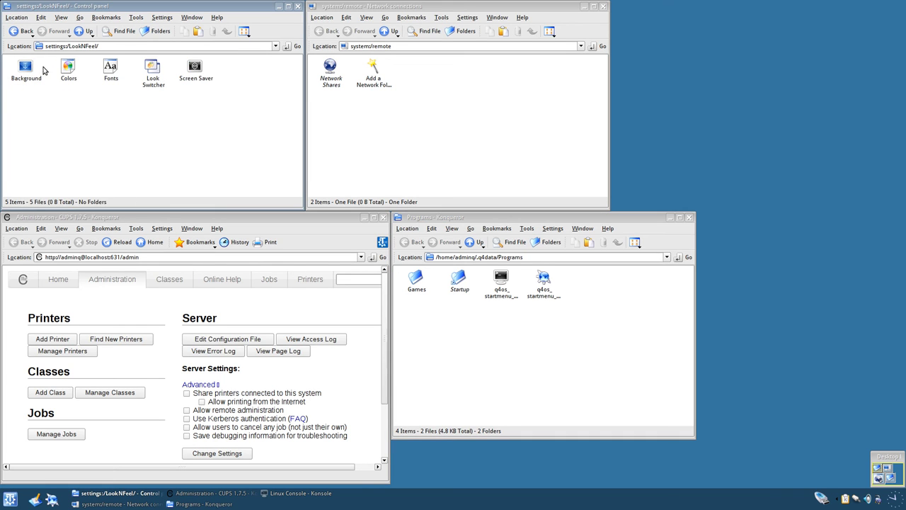
click(111, 73)
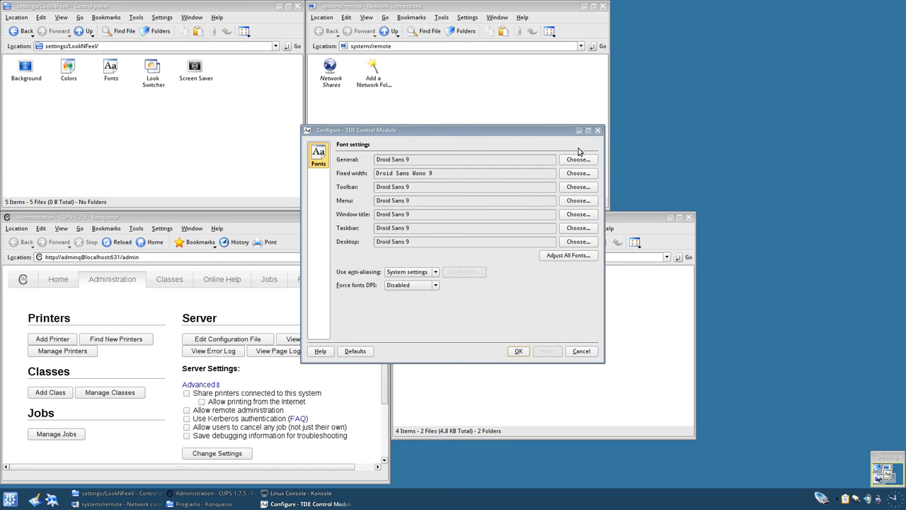
click(579, 159)
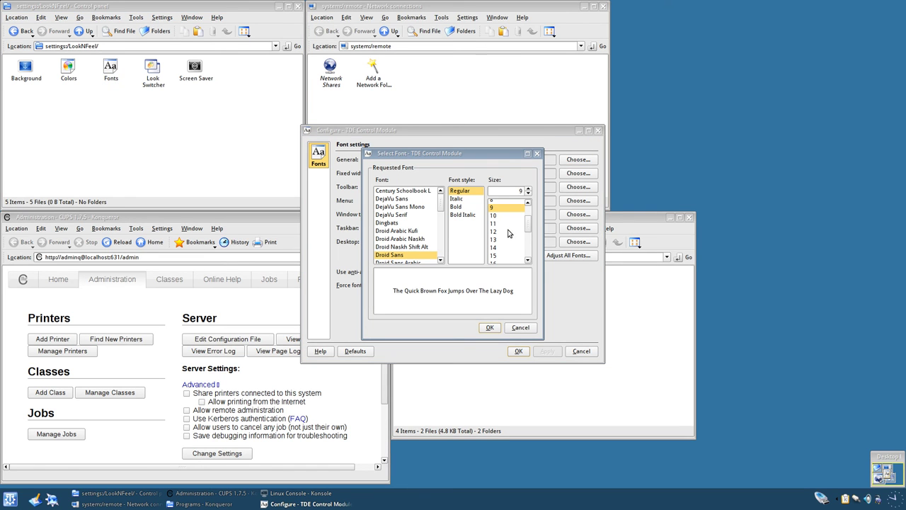
click(504, 256)
click(490, 328)
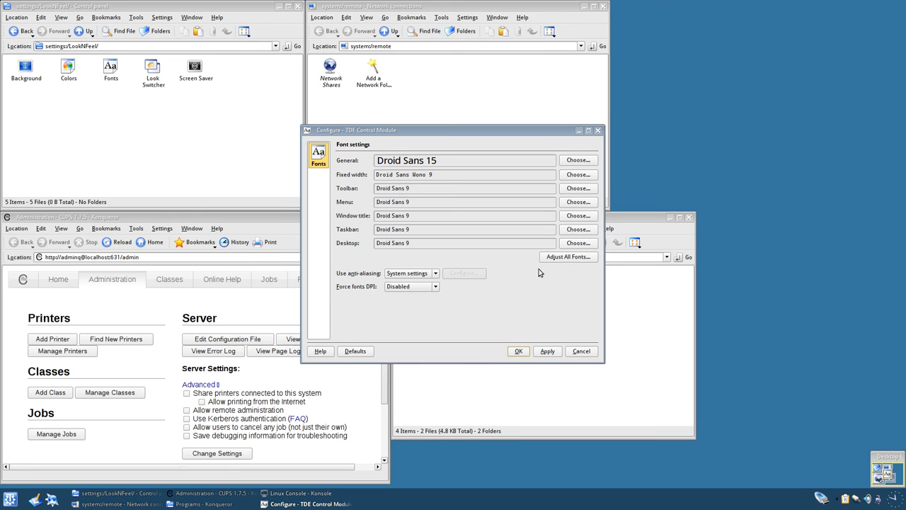
Set the Fixed width font to Droid Sans Mono size 15.
click(578, 175)
scroll(515, 235, down, 2)
scroll(495, 220, up, 1)
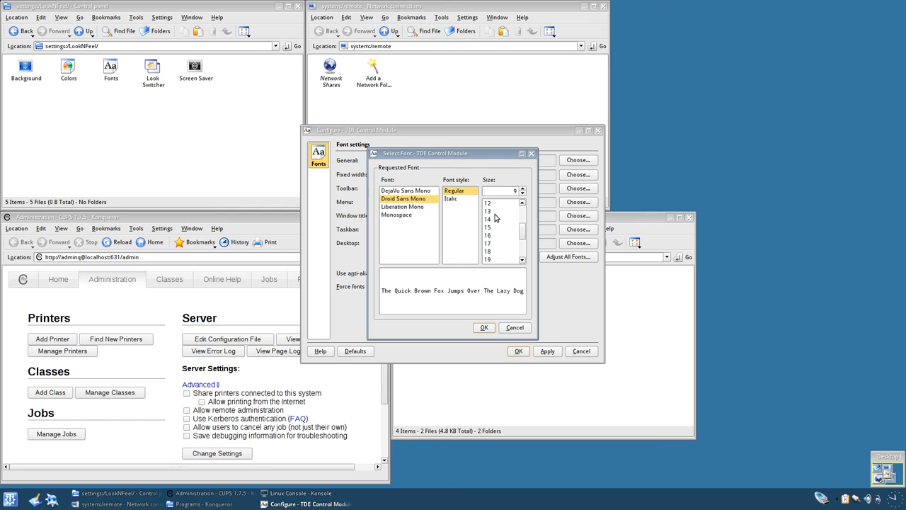
click(496, 228)
click(485, 327)
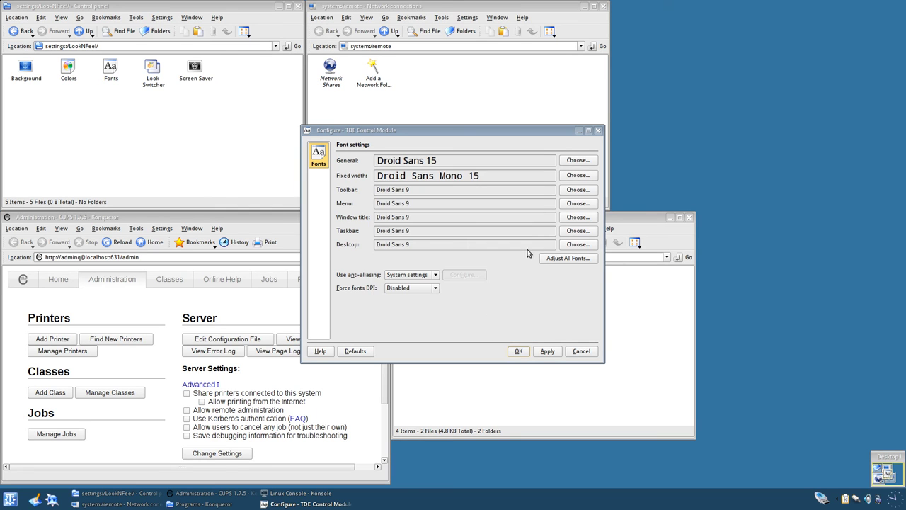
Set the Toolbar font size to 15 and accept the font settings.
click(570, 192)
scroll(505, 220, down, 2)
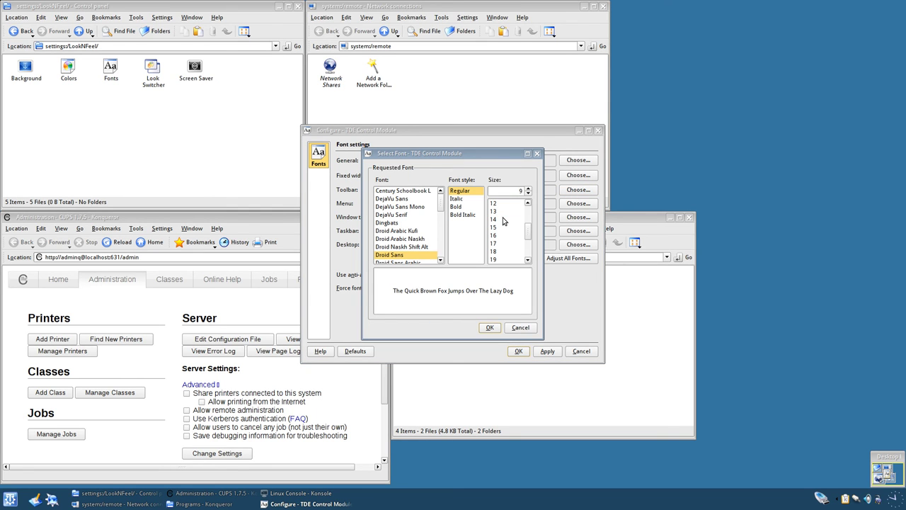
click(502, 229)
click(490, 329)
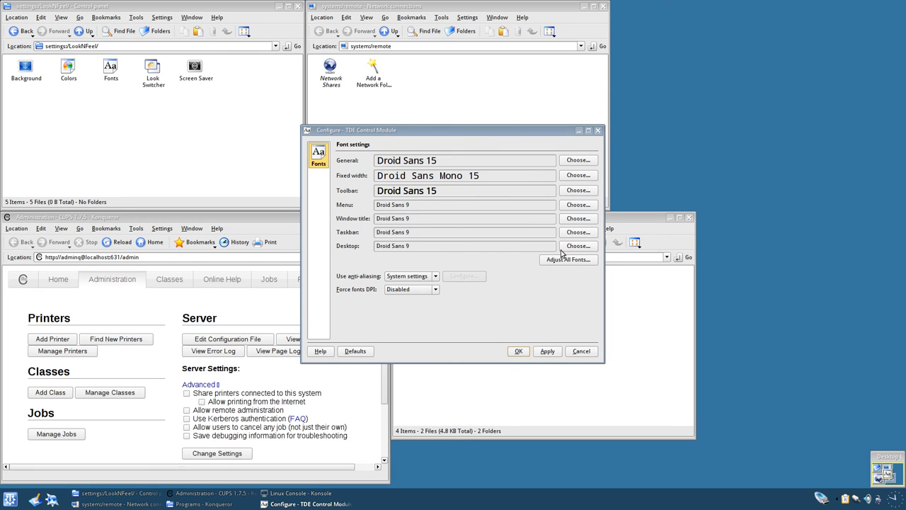
click(518, 351)
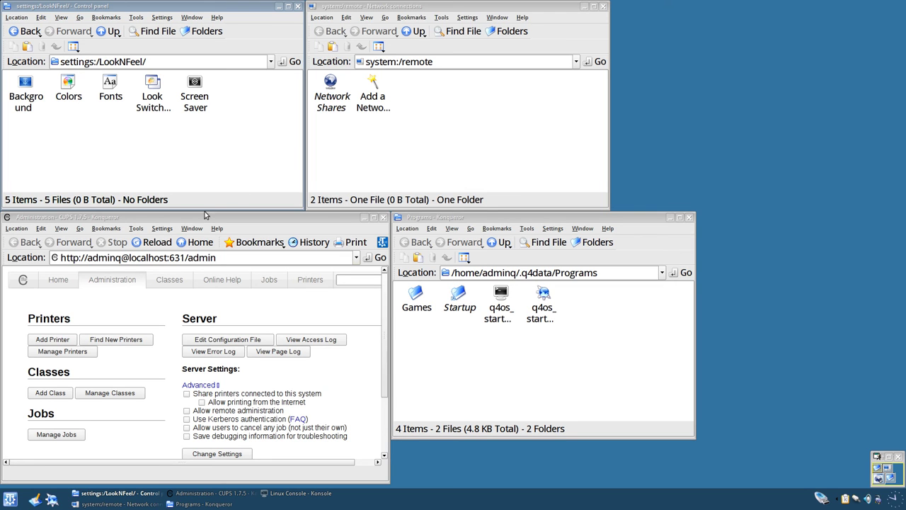
Open the CUPS website in a separate tab and look through the local CUPS home page.
click(22, 283)
click(57, 296)
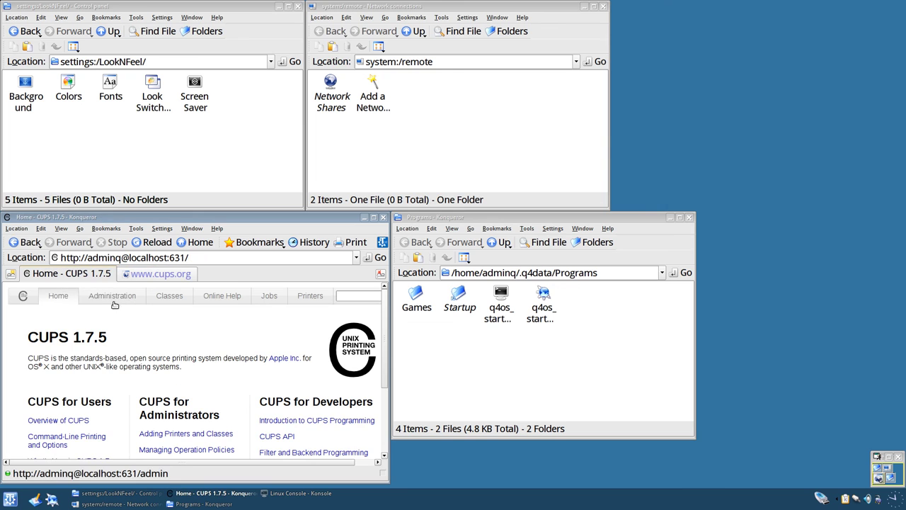
scroll(138, 313, down, 2)
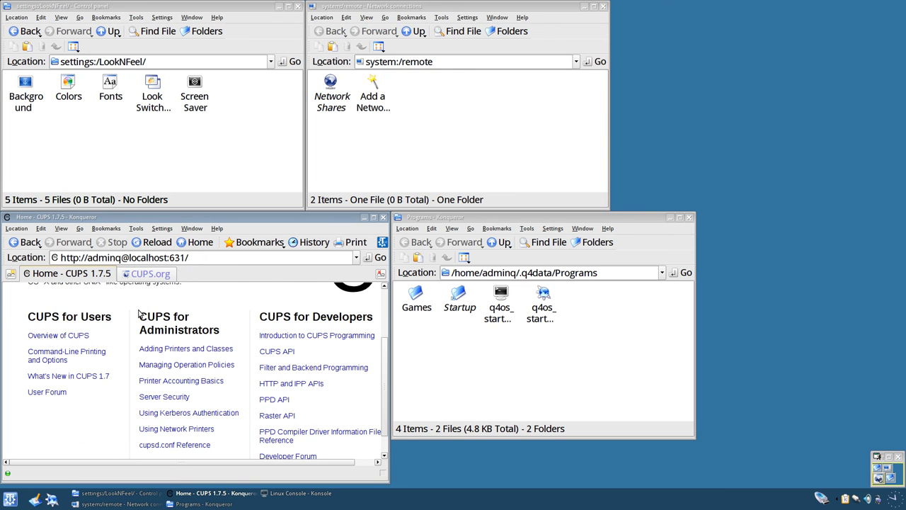
scroll(139, 313, down, 1)
scroll(138, 313, up, 3)
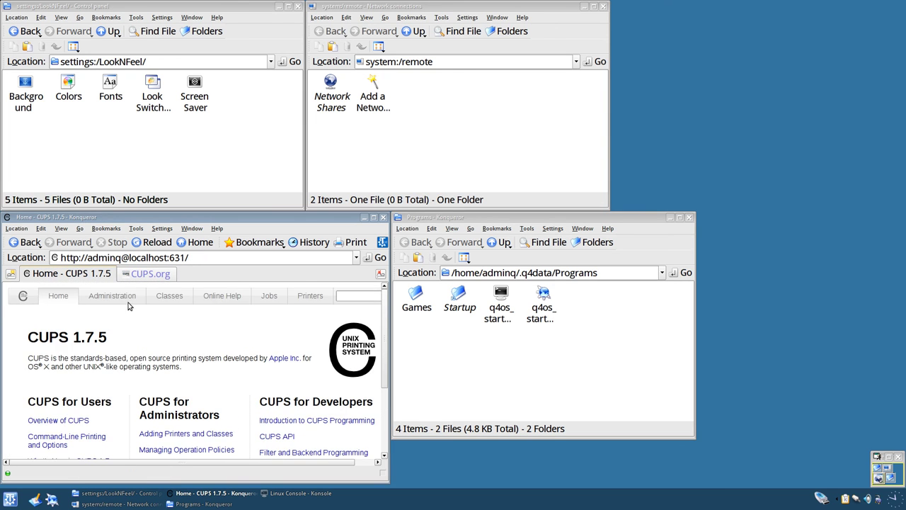
Show the CUPS Administration and Classes pages and maximize the browser window.
click(115, 296)
click(163, 296)
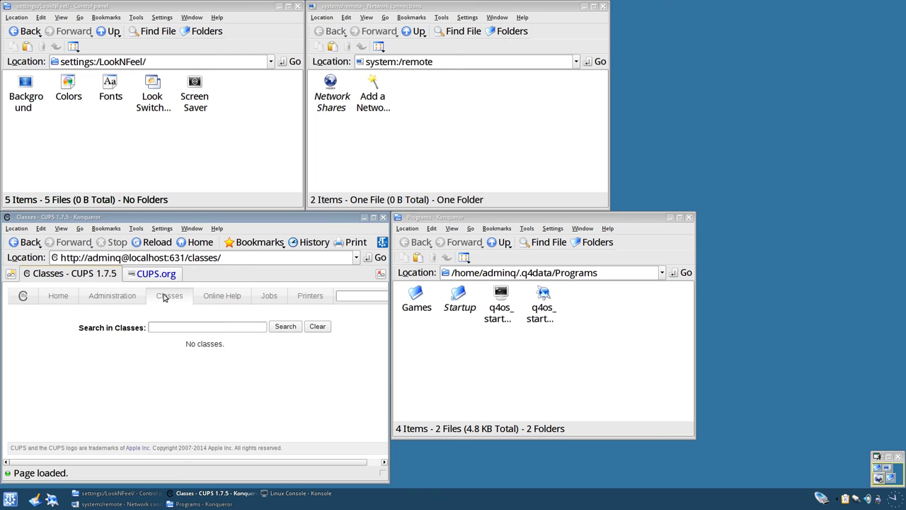
double_click(206, 216)
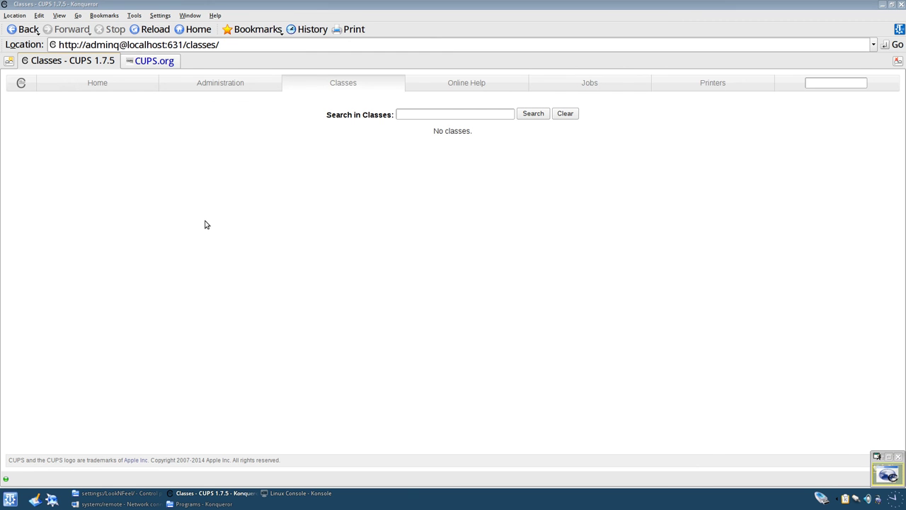
View the CUPS Administration, Classes, Online Help, Jobs and Printers pages in turn.
click(237, 88)
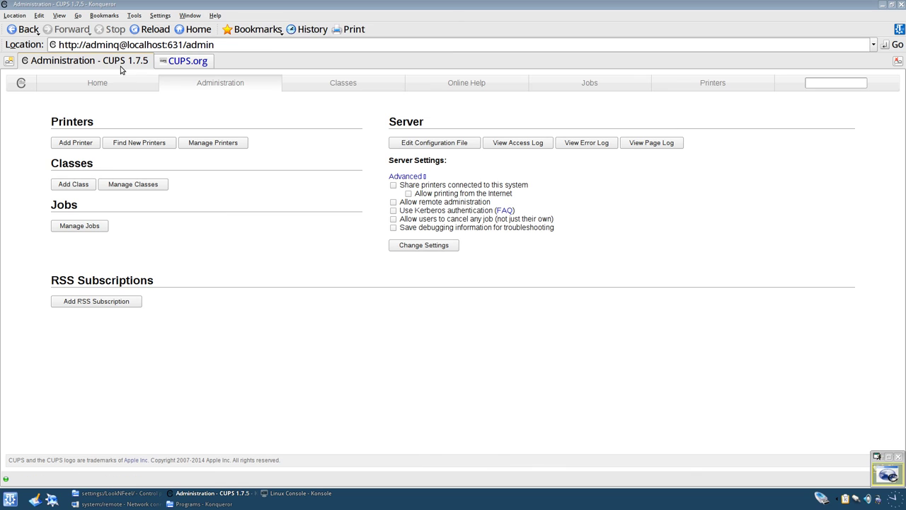
click(334, 84)
click(439, 90)
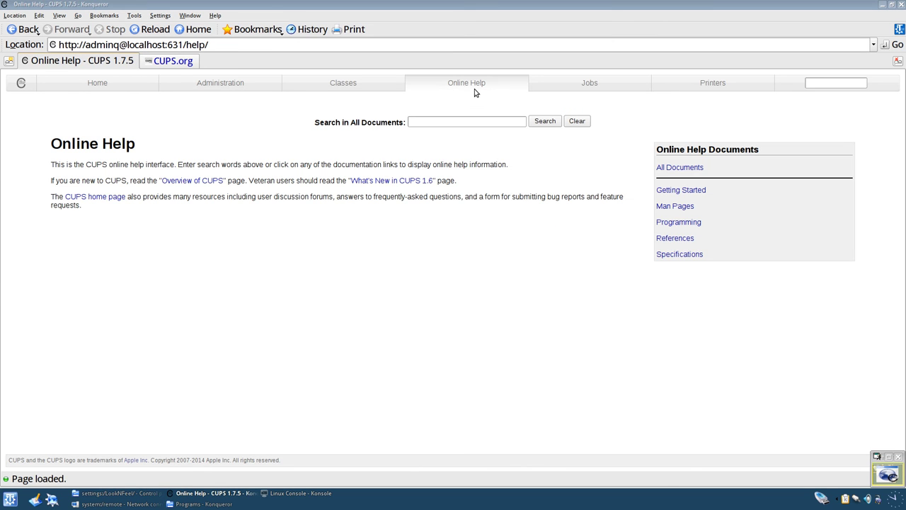
click(589, 84)
click(716, 84)
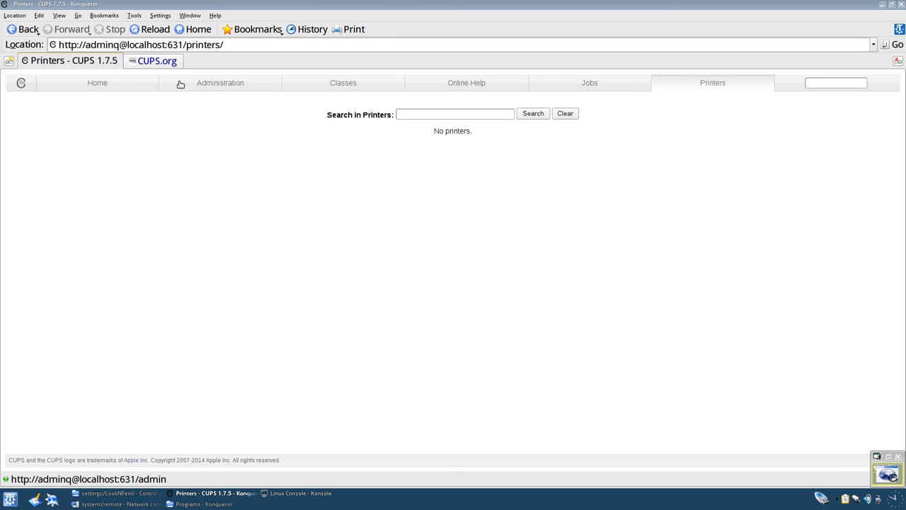
Return to the CUPS home page and close the CUPS.org tab.
click(98, 85)
click(123, 62)
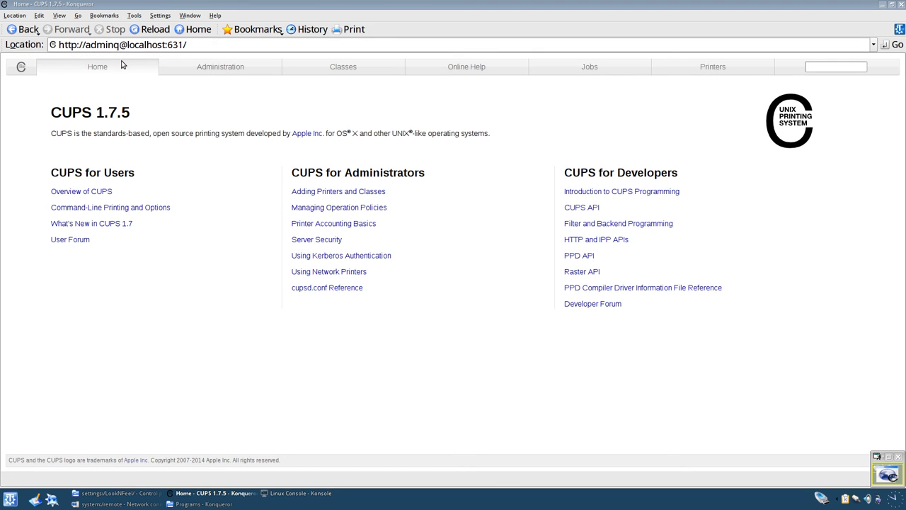
Quit the CUPS browser window, look through Konqueror's About dialog from the control panel window, and close the dialog.
click(14, 15)
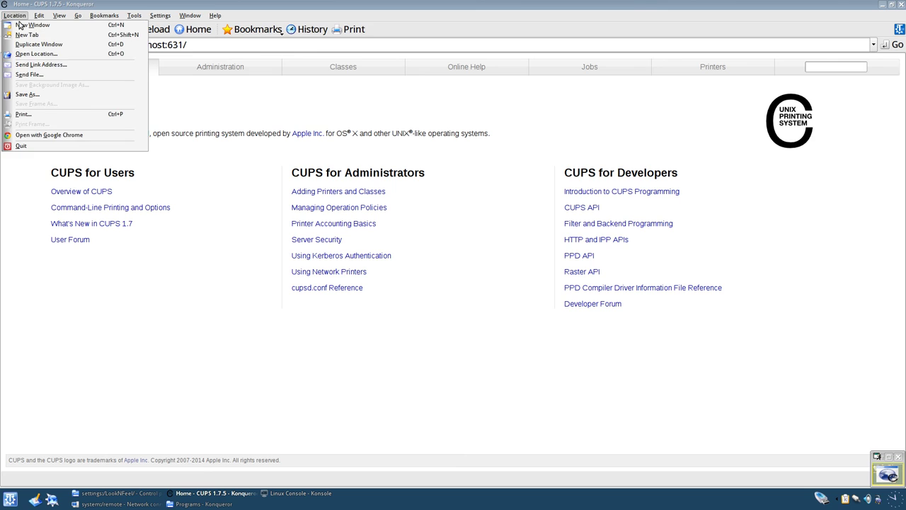
click(35, 146)
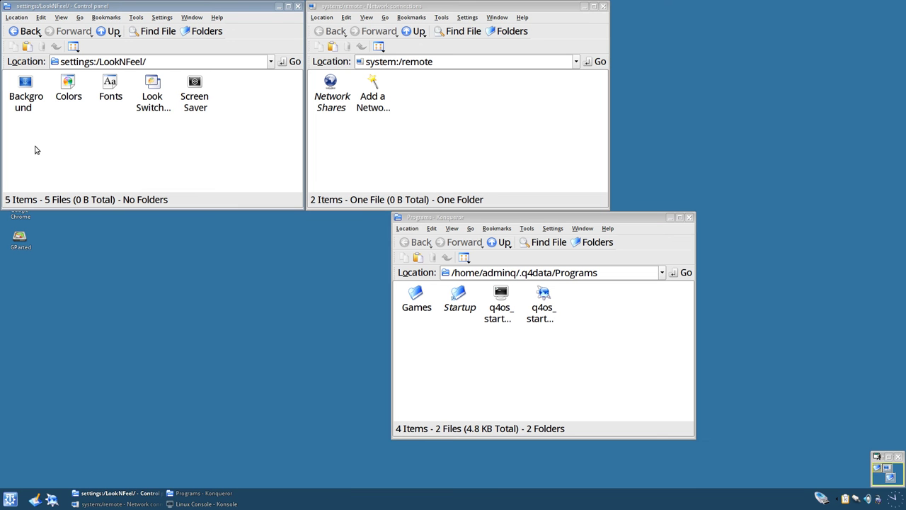
click(218, 18)
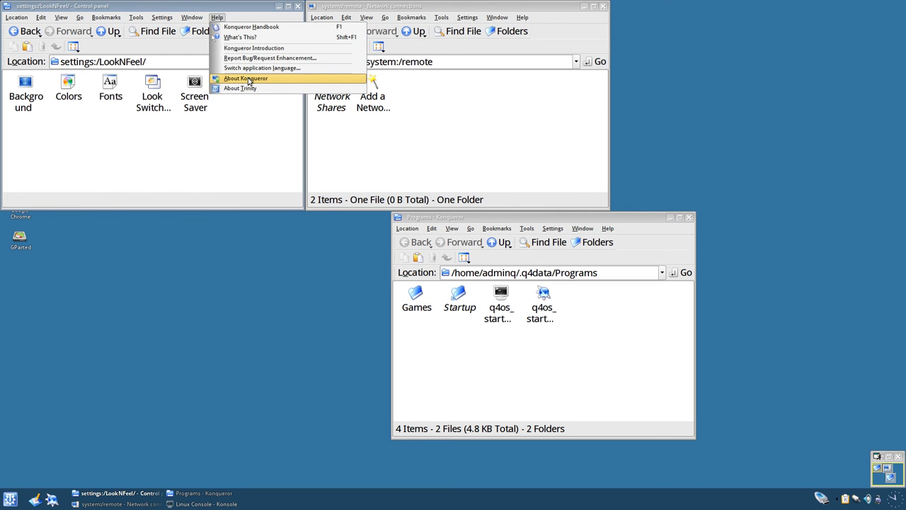
click(248, 79)
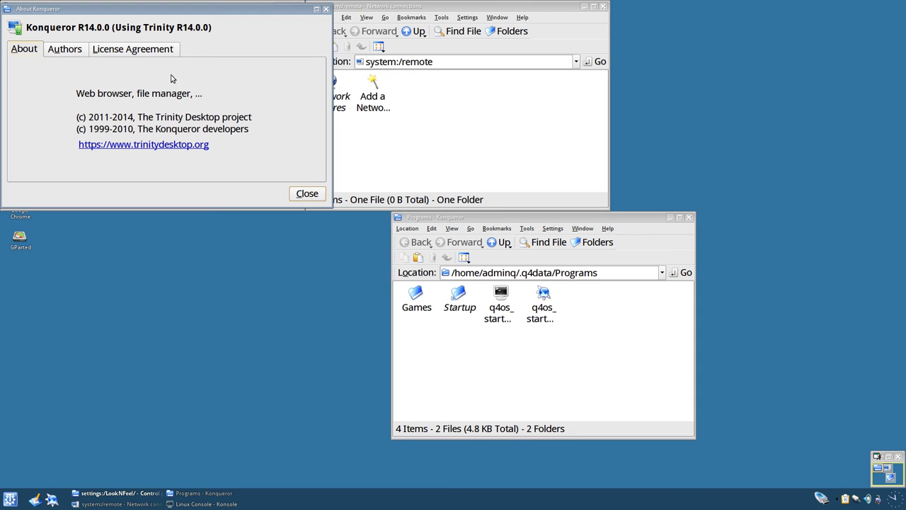
click(96, 49)
click(14, 48)
click(301, 197)
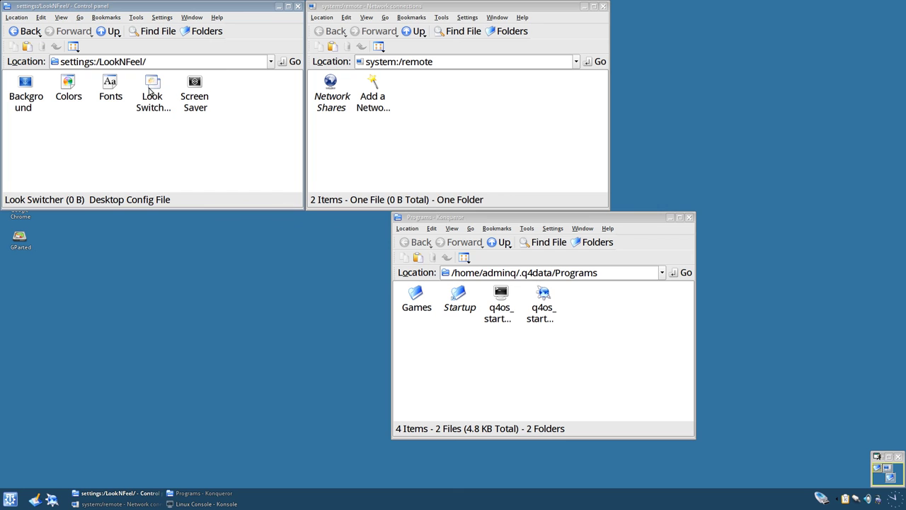
View the Screen Saver settings and their Advanced Options with the screen corner actions, and cancel both dialogs.
click(198, 97)
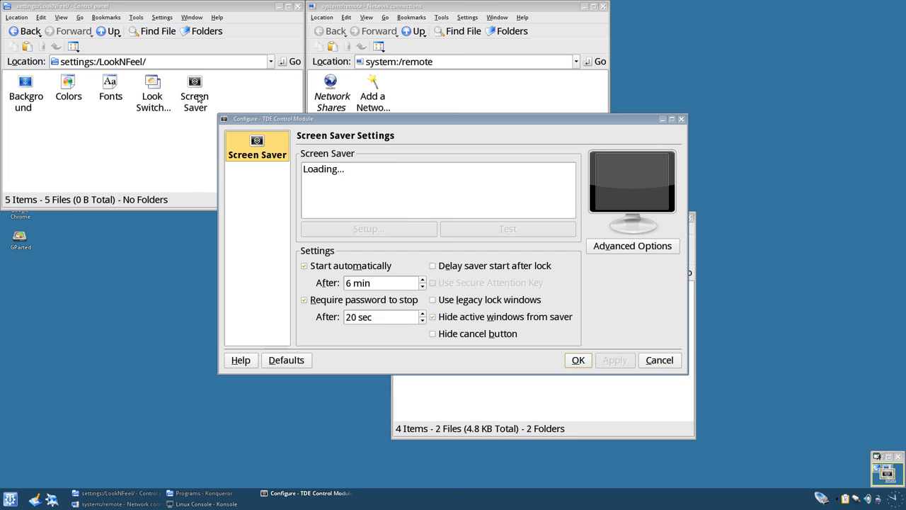
click(626, 248)
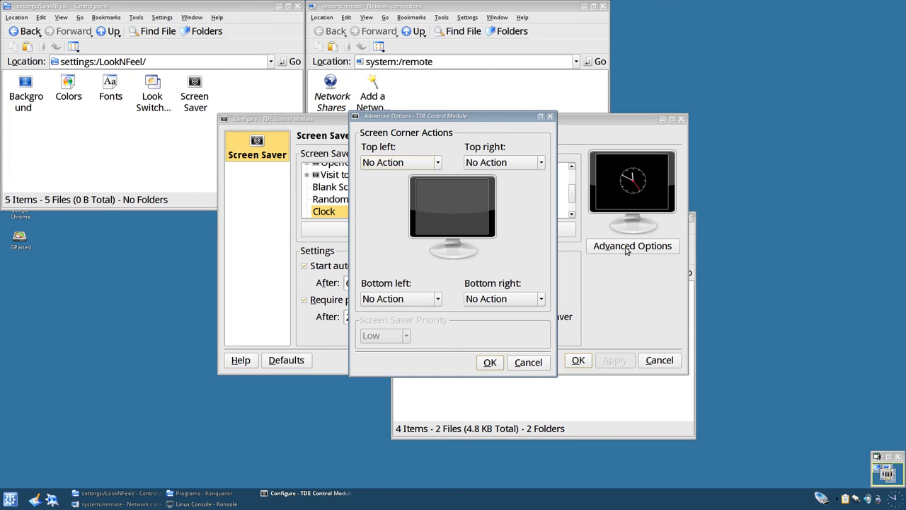
click(513, 364)
click(659, 361)
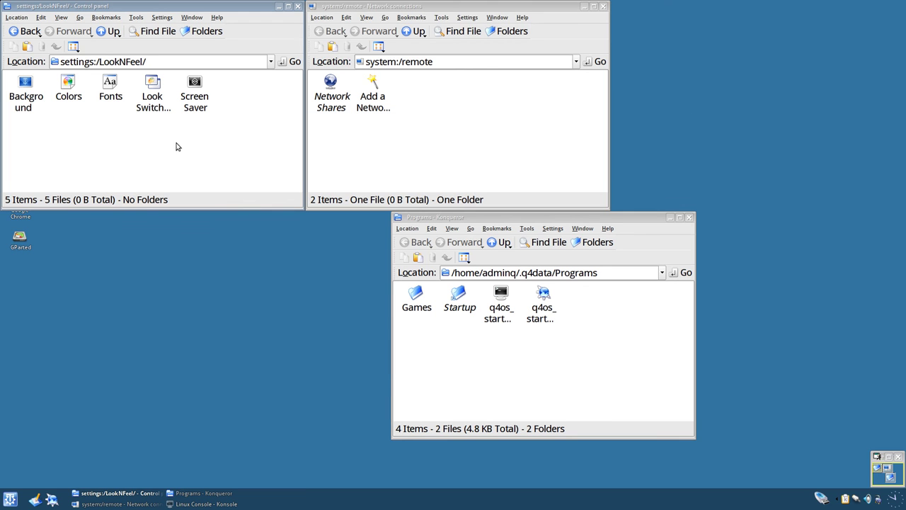
Try to download and install Look Switcher with its setup wizard, and close the wizard.
click(154, 104)
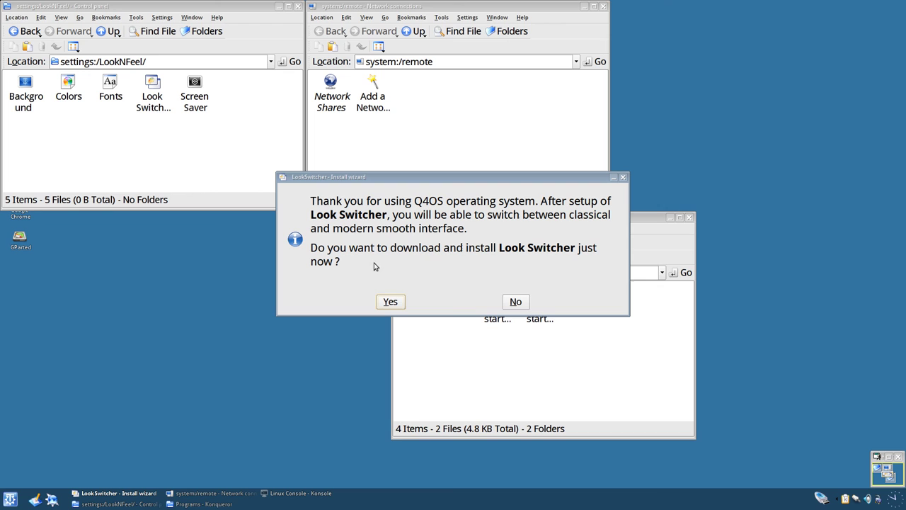
click(397, 303)
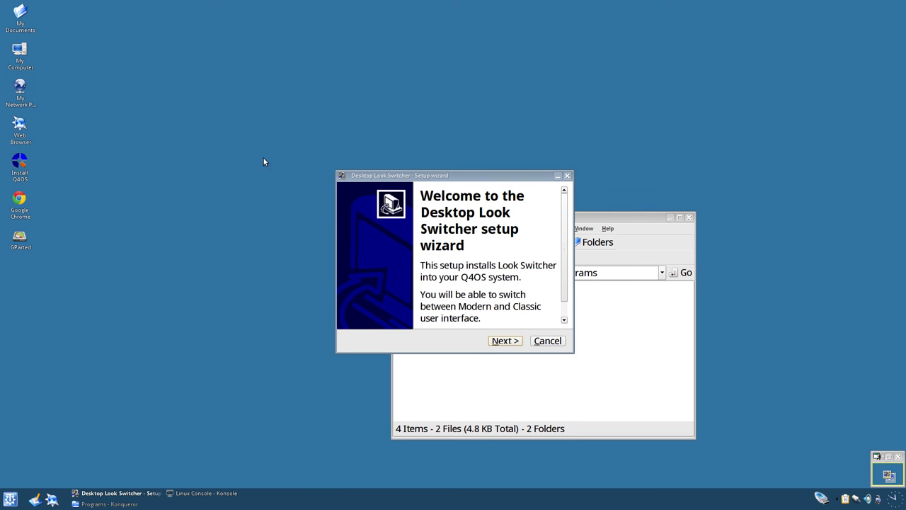
scroll(495, 279, down, 1)
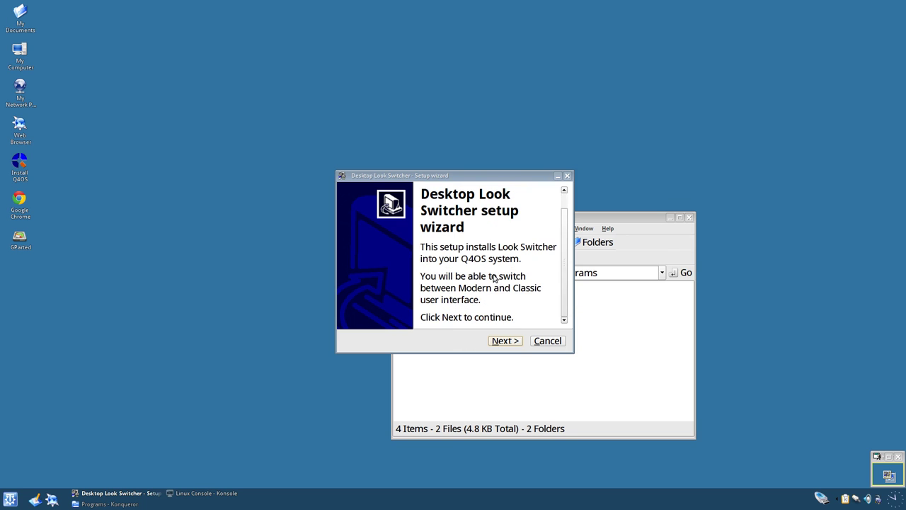
click(505, 341)
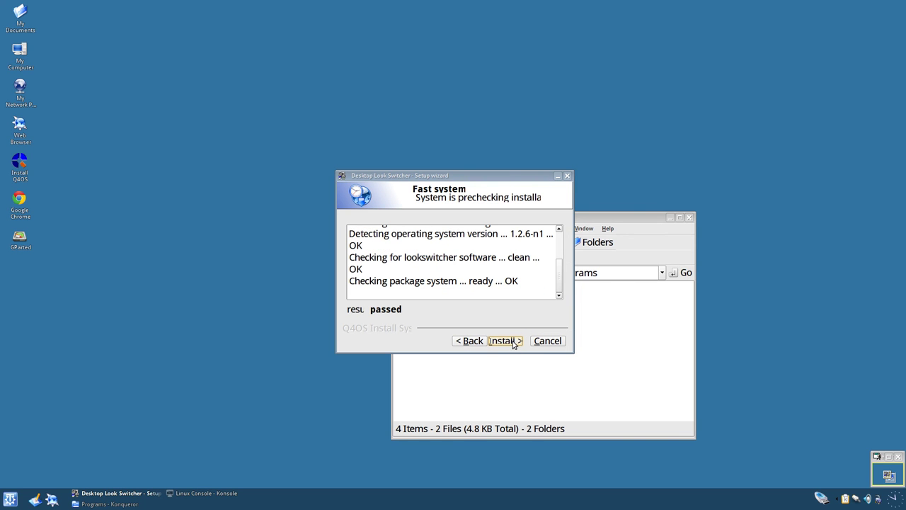
scroll(481, 287, up, 2)
scroll(481, 287, down, 2)
click(506, 341)
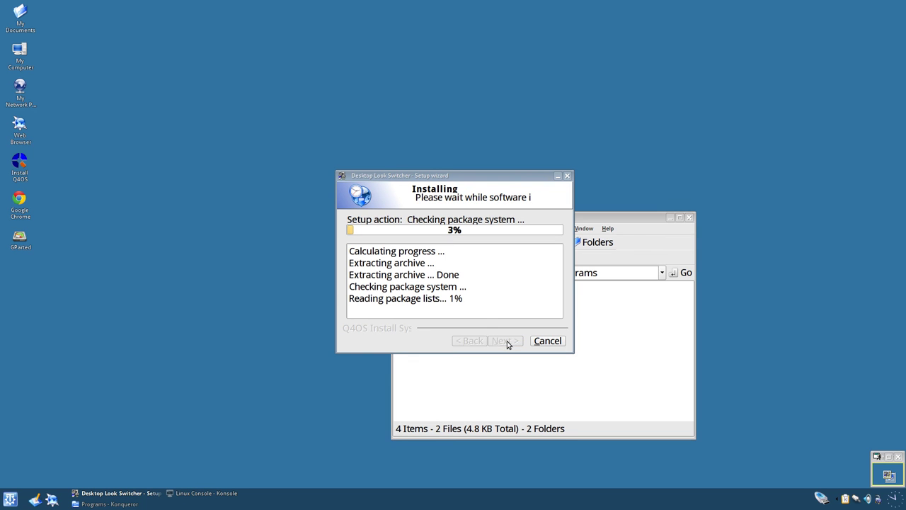
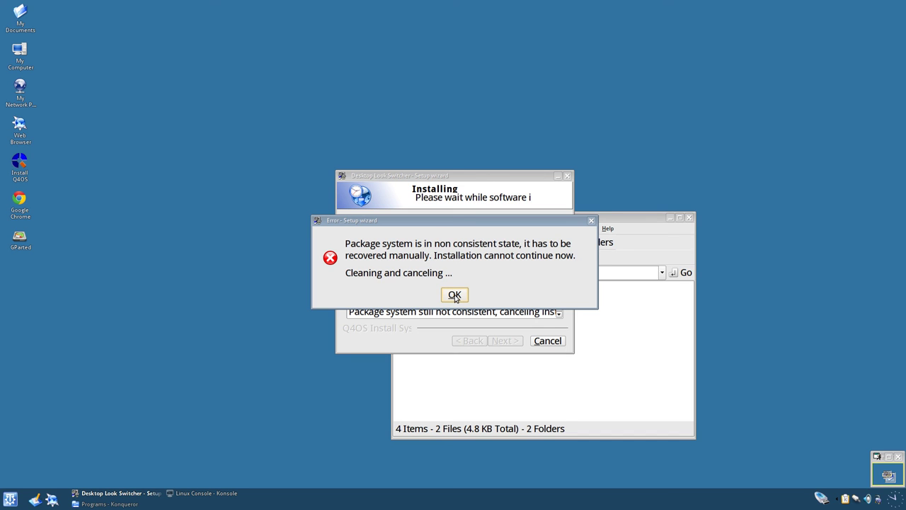
click(454, 296)
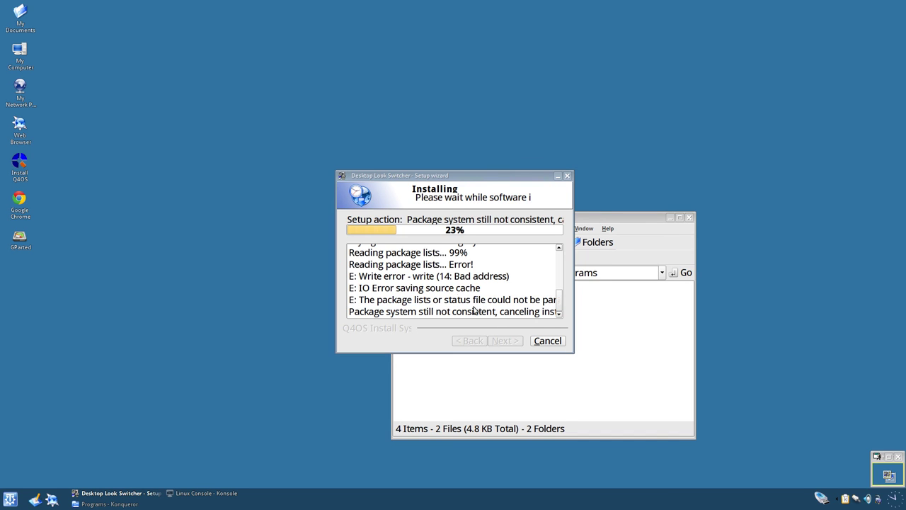
click(547, 342)
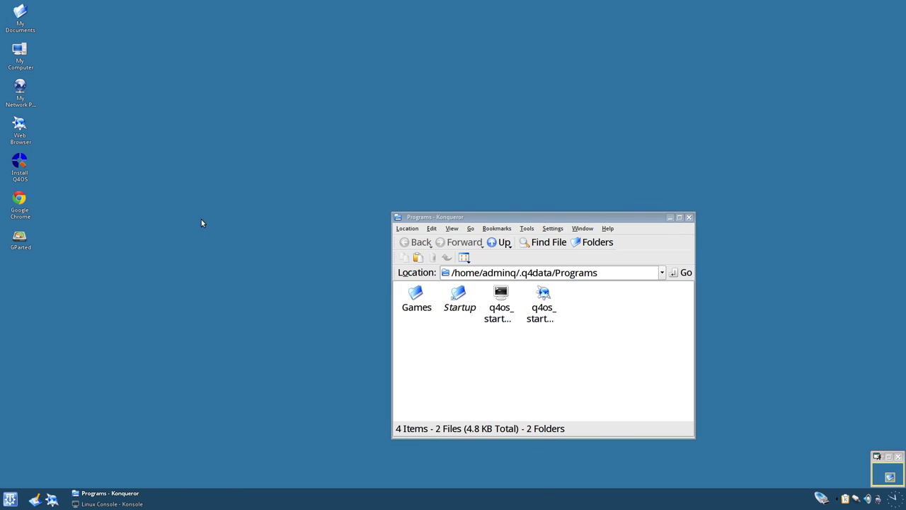
Browse the start menu's Programs and Settings entries, open the Start menu folder from Settings, and close its window.
click(10, 499)
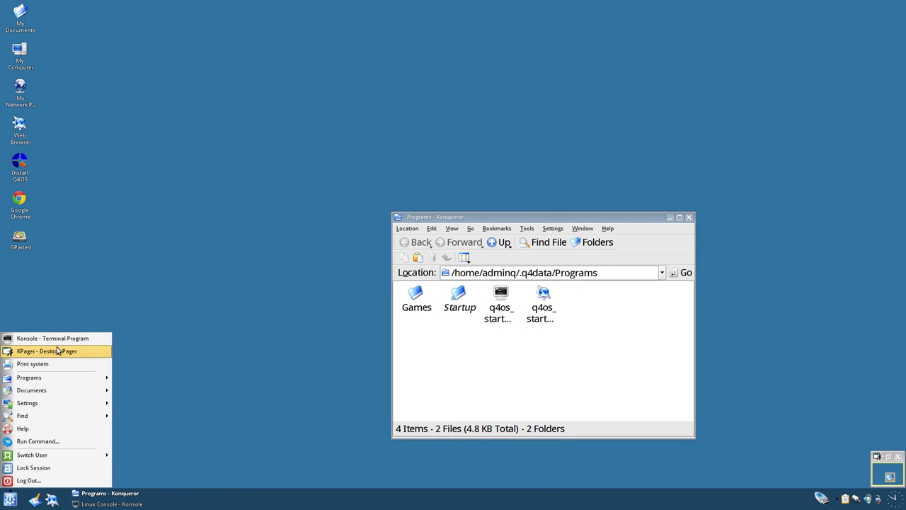
mouse_move(63, 383)
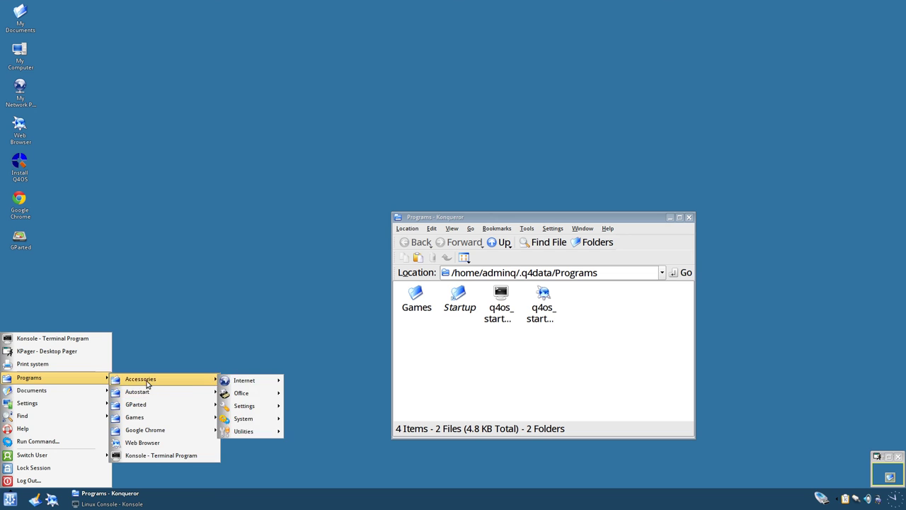
mouse_move(76, 418)
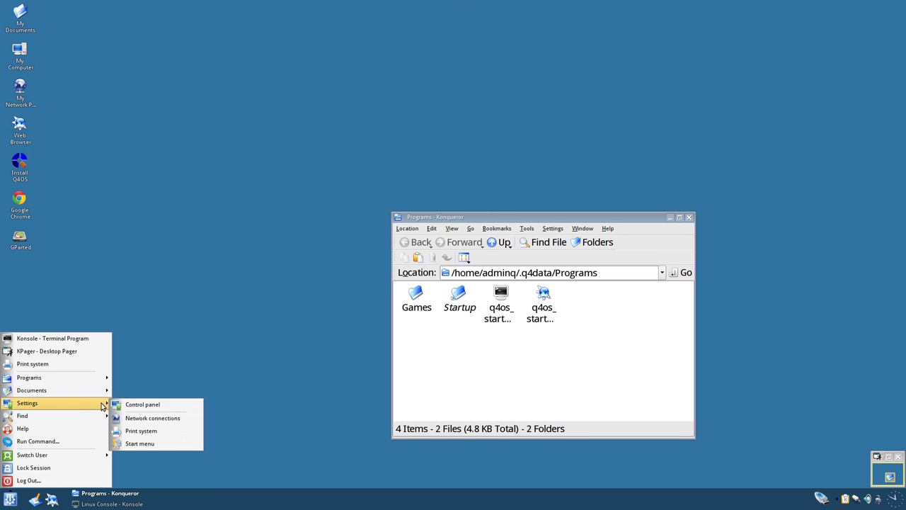
click(148, 441)
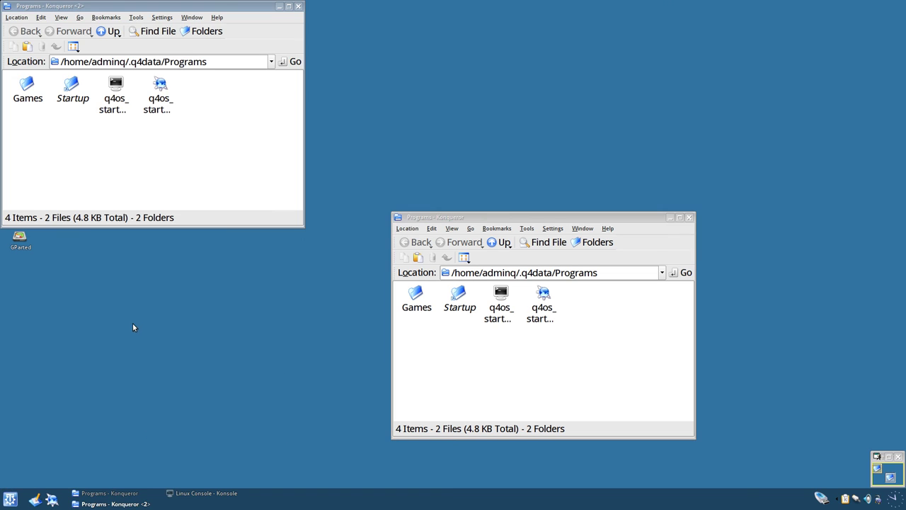
click(36, 86)
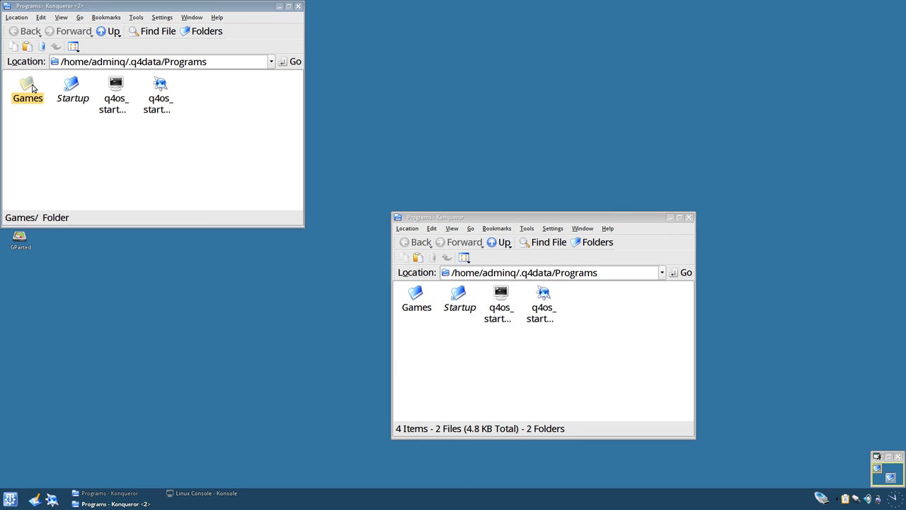
click(298, 6)
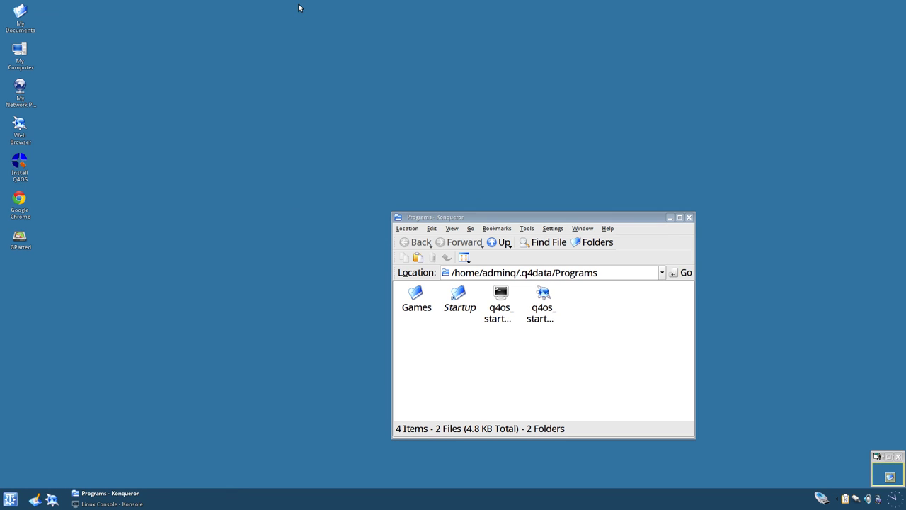
View the start menu's Find options, open the Internet search page, and close its browser window.
click(7, 502)
mouse_move(33, 405)
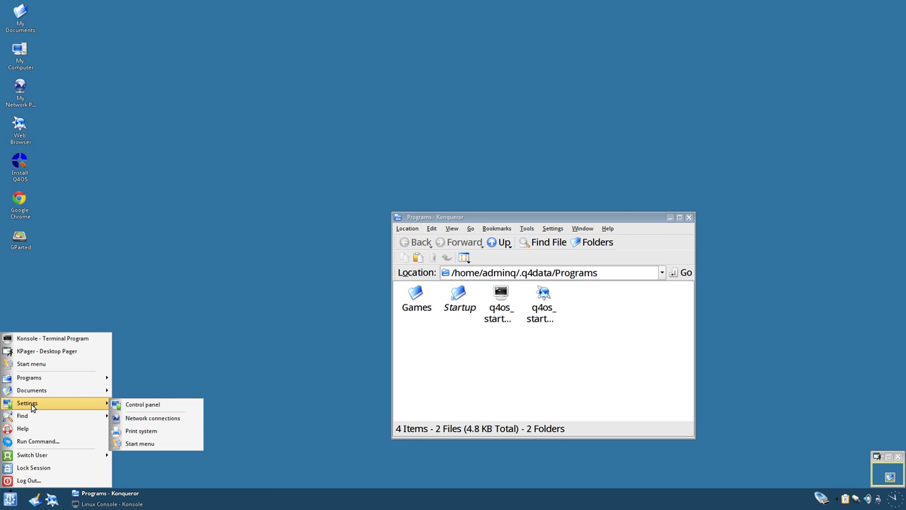
mouse_move(65, 420)
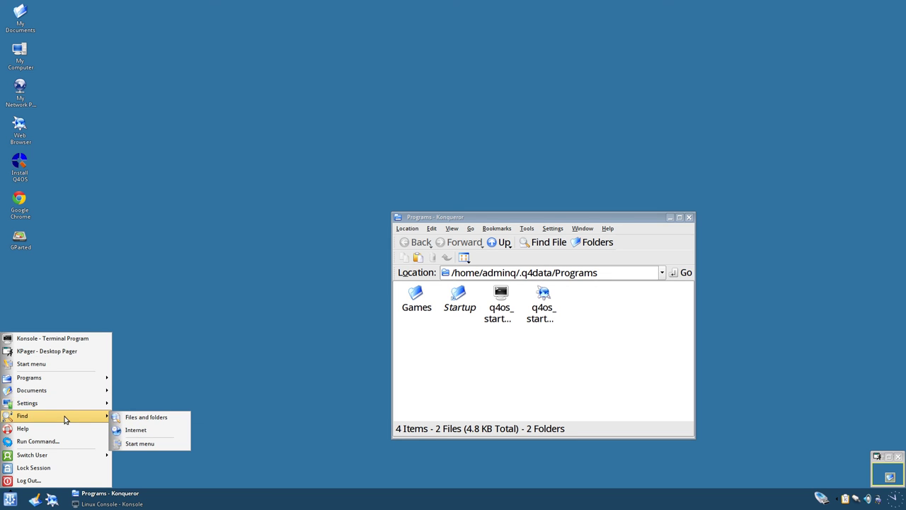
click(146, 429)
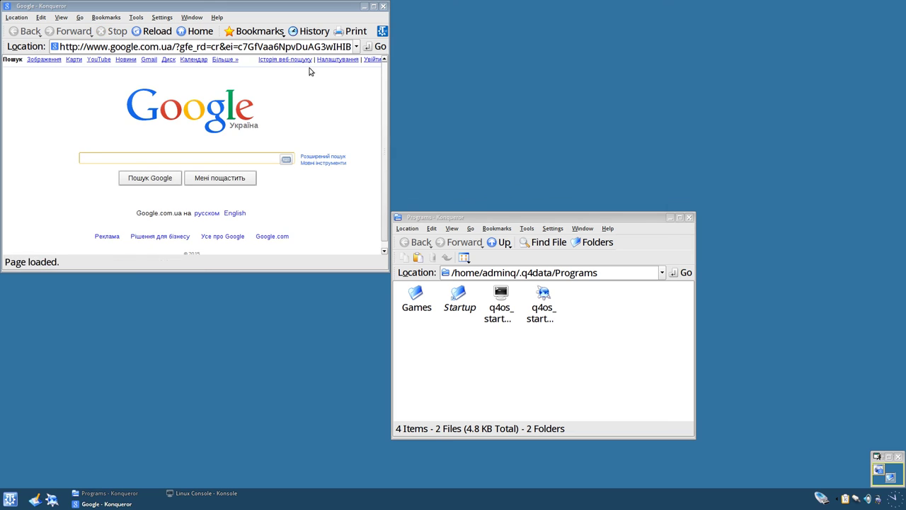
click(384, 6)
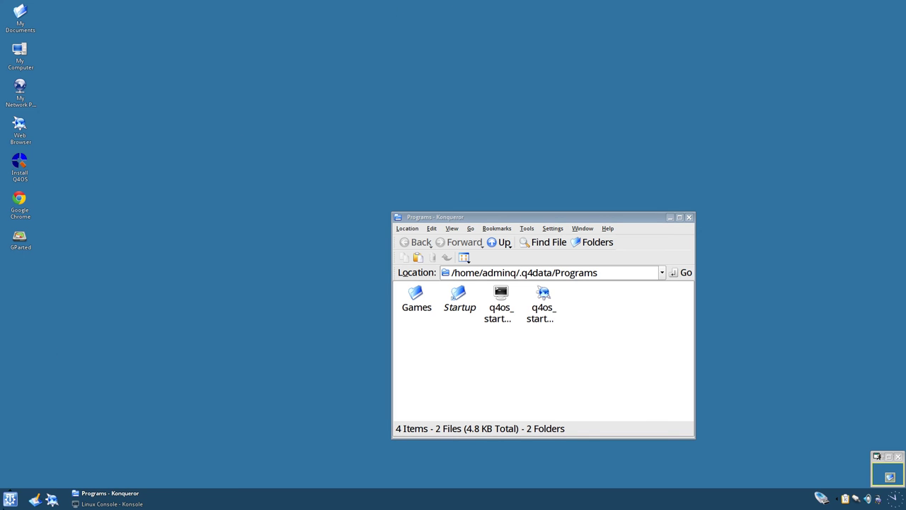
Look over the remaining start menu entries, including Run Command and the Switch User session options, and dismiss the menu.
click(10, 499)
mouse_move(57, 408)
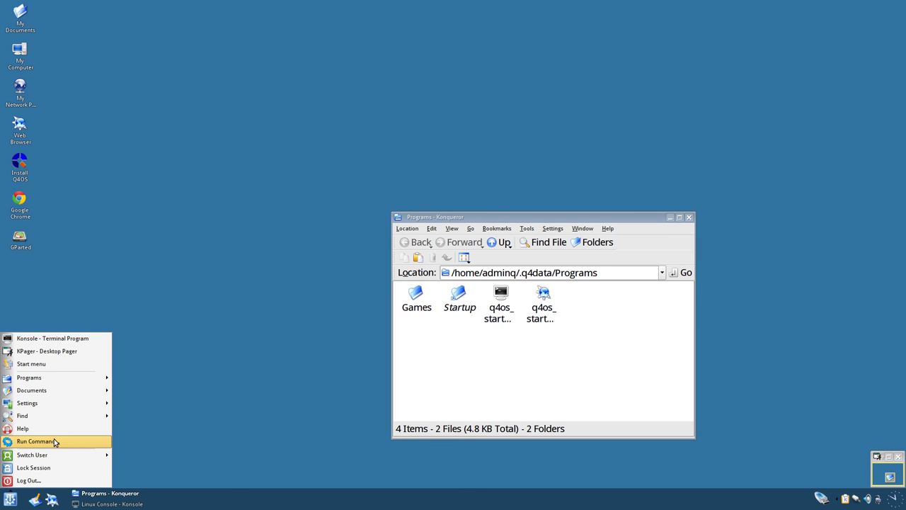
mouse_move(57, 456)
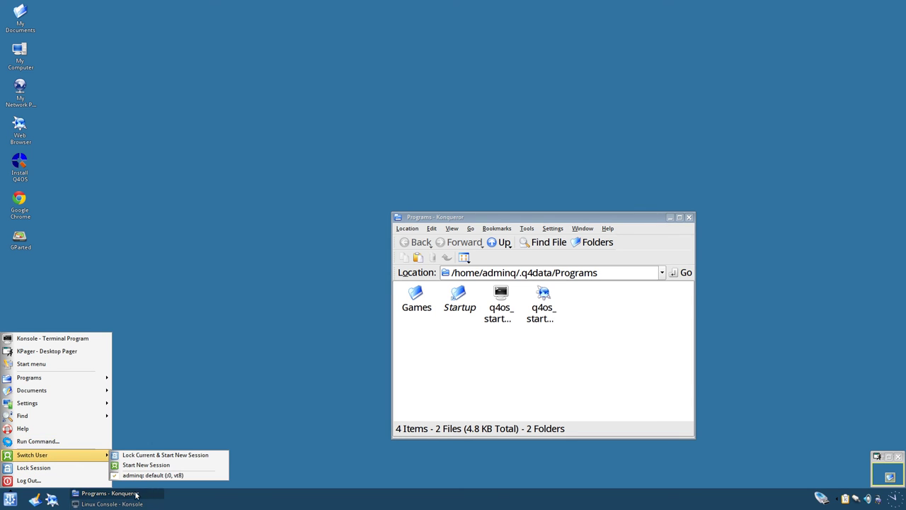
click(280, 304)
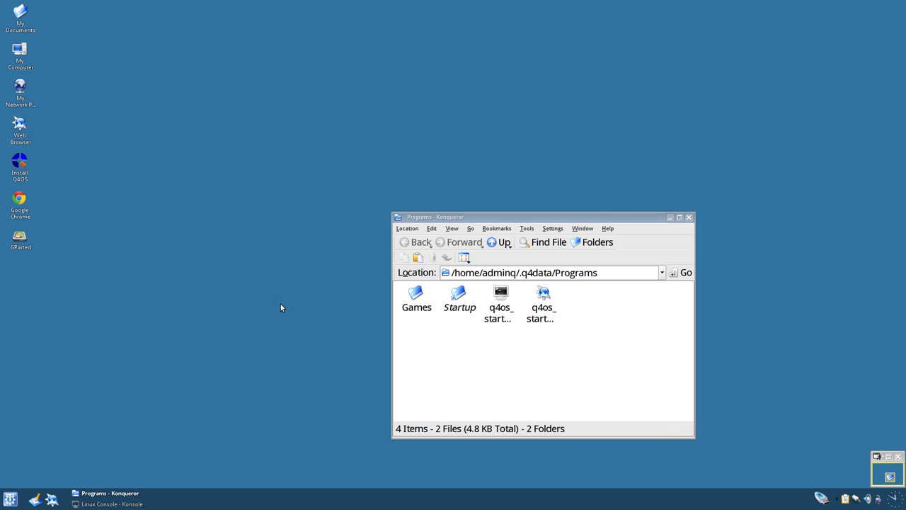
Maximize the Desktop Pager to show its full-screen view and close it.
click(889, 458)
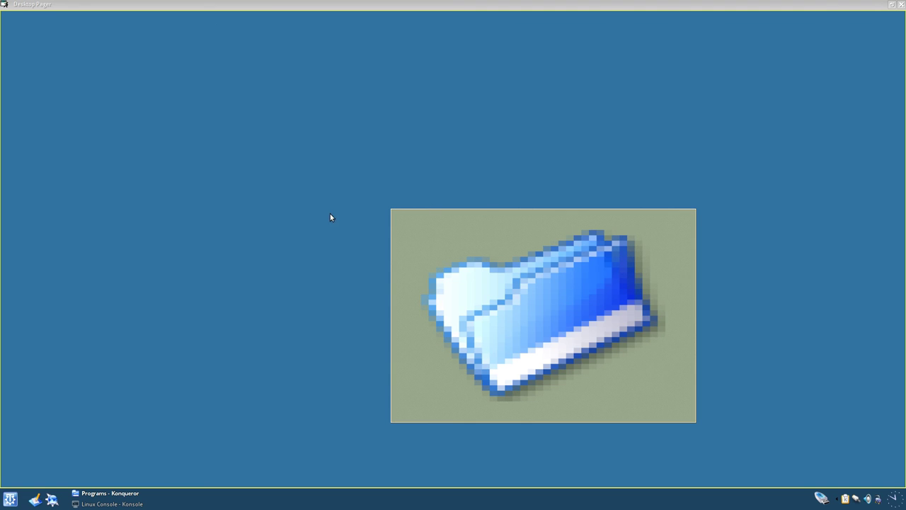
click(901, 5)
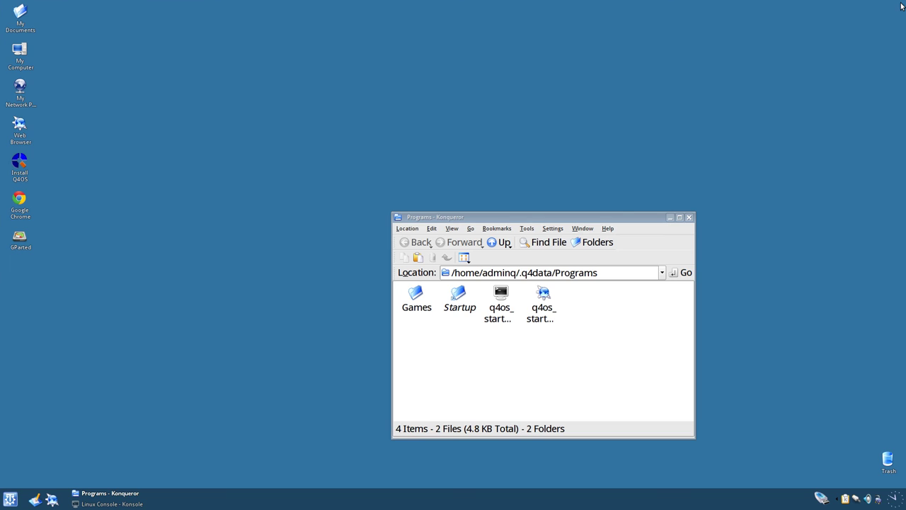
Open the desktop calendar from the clock and advance it month by month to May 2016.
click(903, 506)
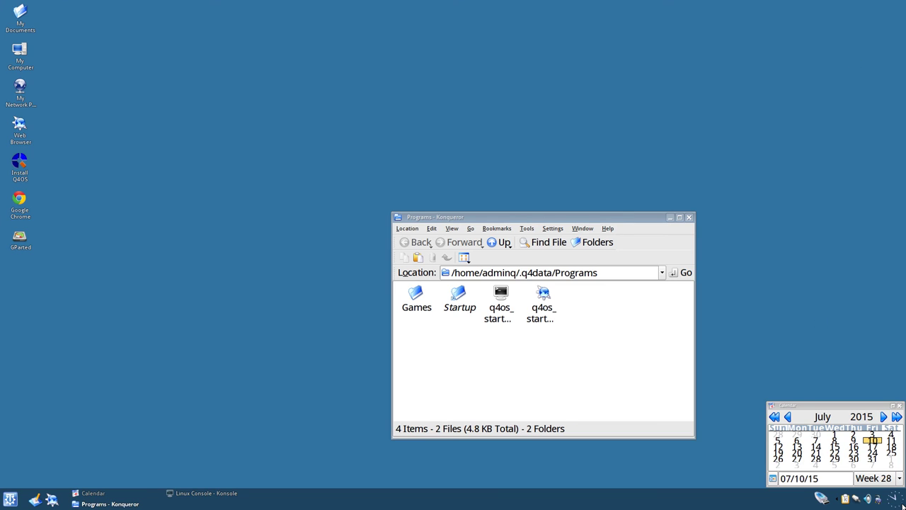
click(884, 417)
click(884, 417)
click(884, 417)
click(884, 417)
click(884, 417)
click(884, 417)
click(884, 417)
click(884, 417)
click(884, 417)
click(884, 417)
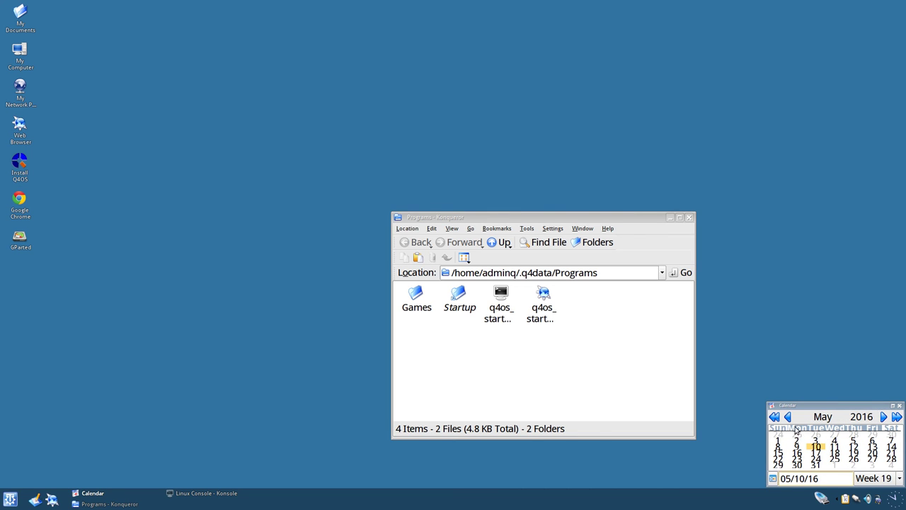
Raise the sound volume slightly and show the wired network connection's management options.
click(867, 501)
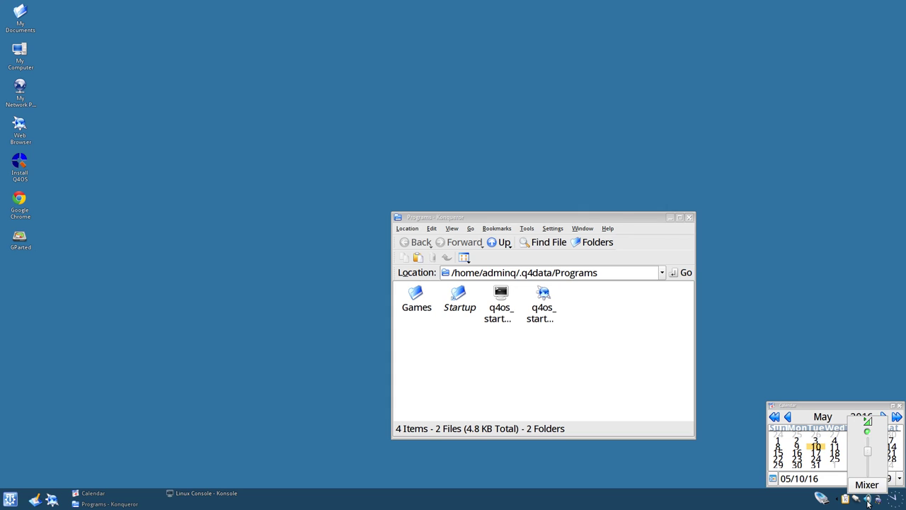
drag(872, 455, 873, 449)
click(860, 504)
click(860, 503)
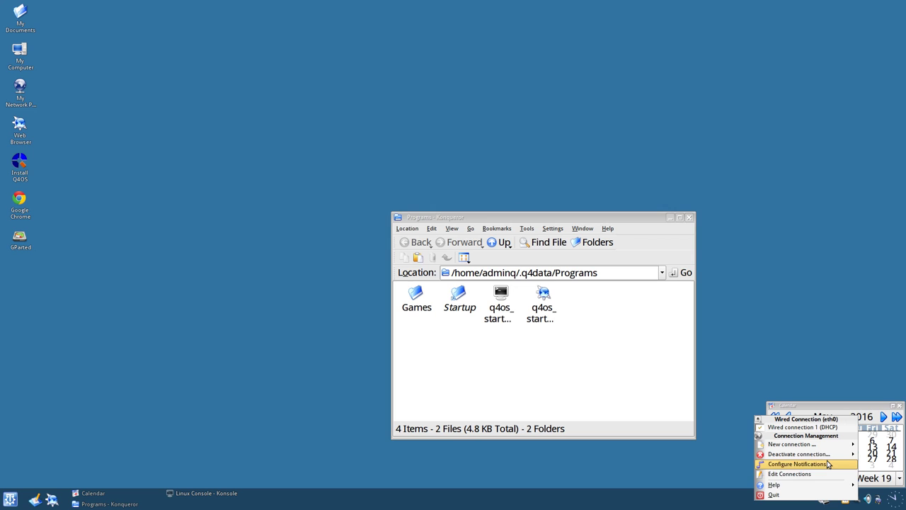
Dismiss the network connection options, show the Klipper clipboard tool's history and options, and dismiss them.
mouse_move(814, 488)
click(843, 500)
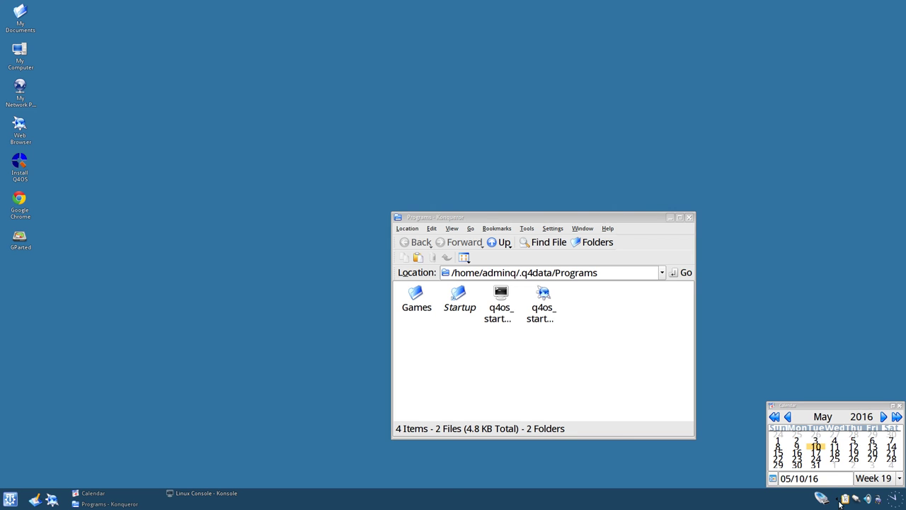
click(845, 500)
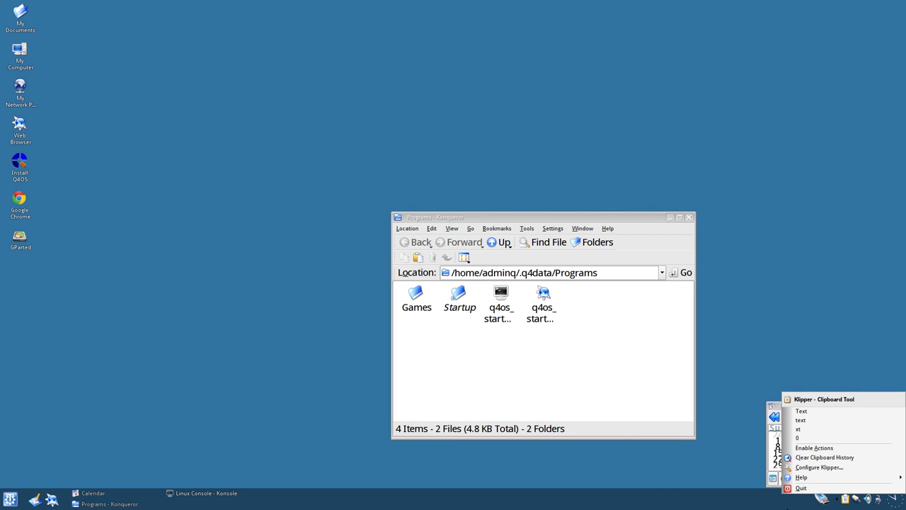
click(804, 506)
View the mounting options in the properties of the Debian_jessie removable medium and close them.
click(821, 500)
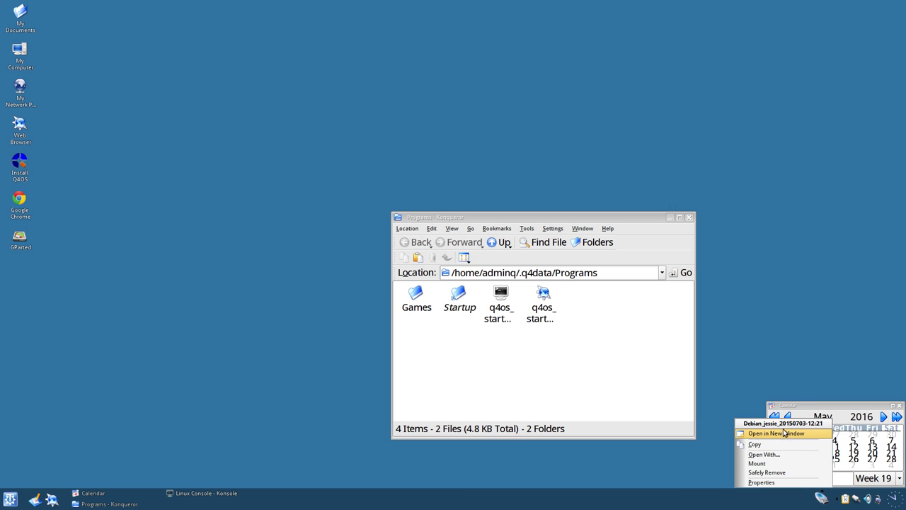
click(765, 482)
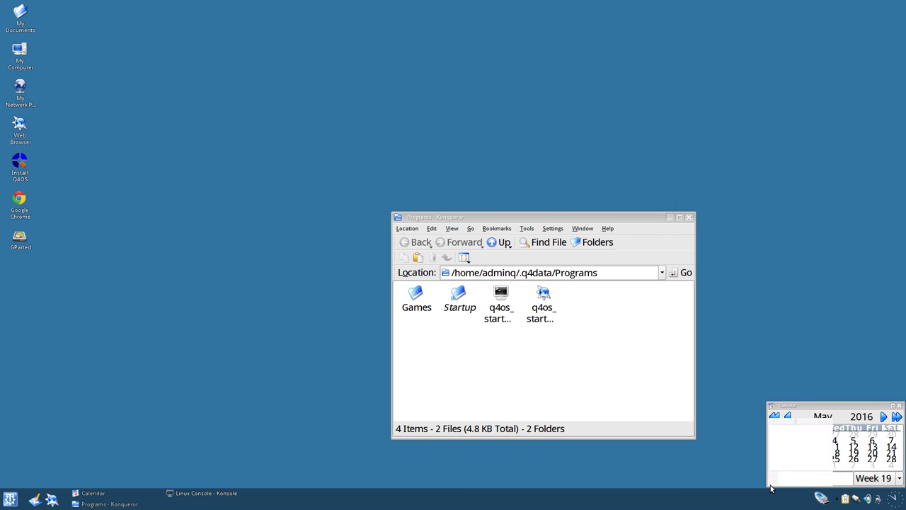
click(478, 170)
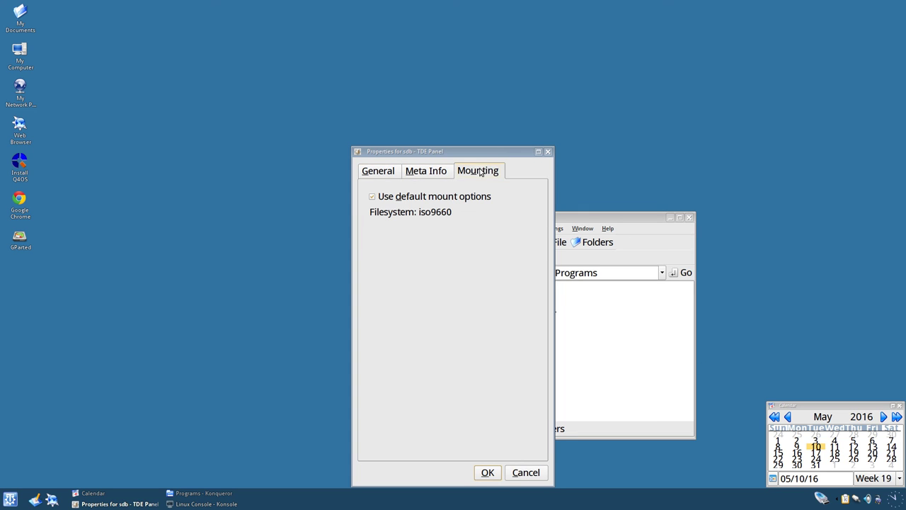
click(549, 151)
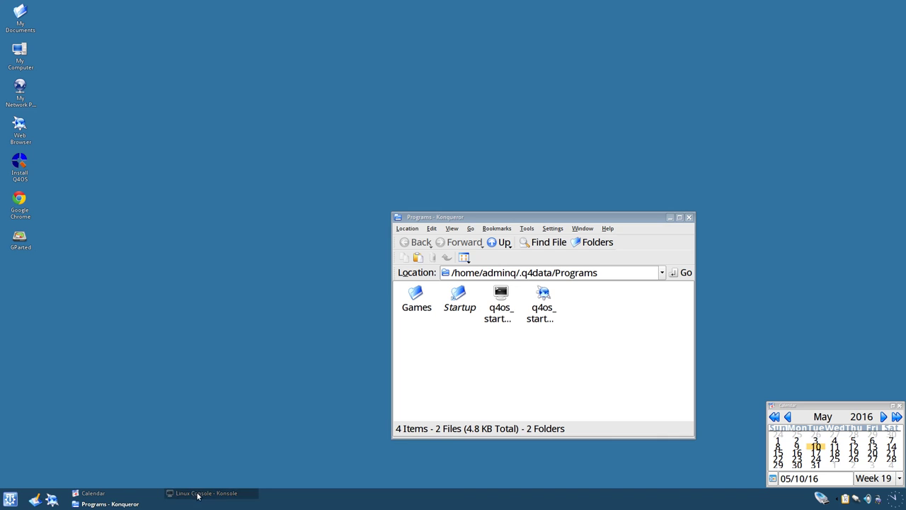
Minimize the Programs file manager window.
click(109, 503)
click(109, 504)
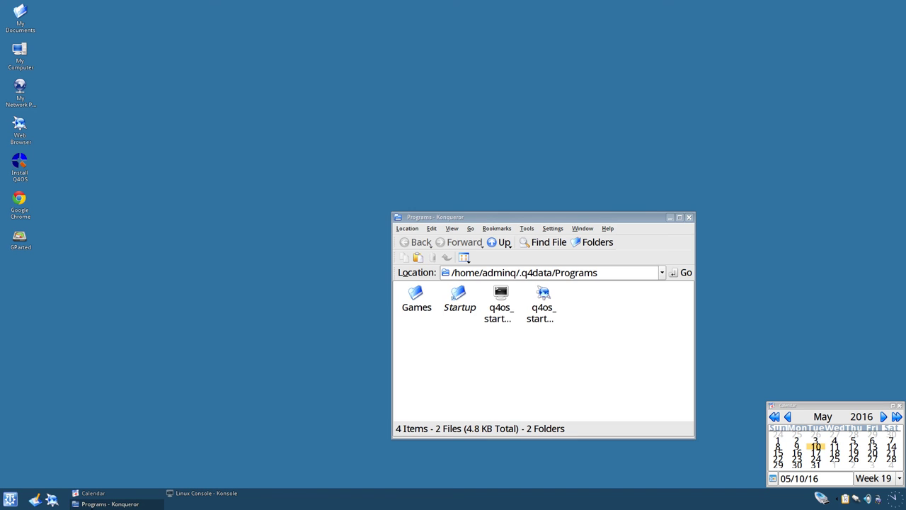
click(110, 504)
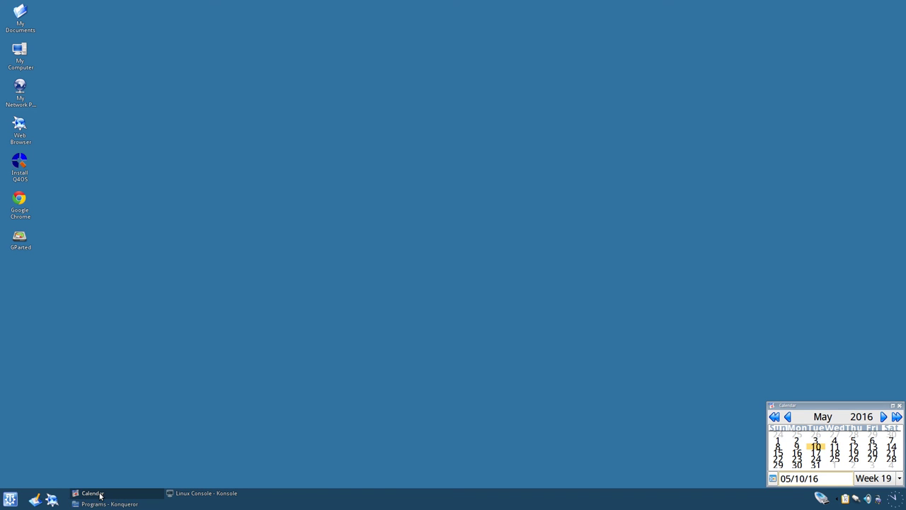
Open the Konqueror web browser on the Q4OS website, maximize it, and look through the home page.
click(51, 500)
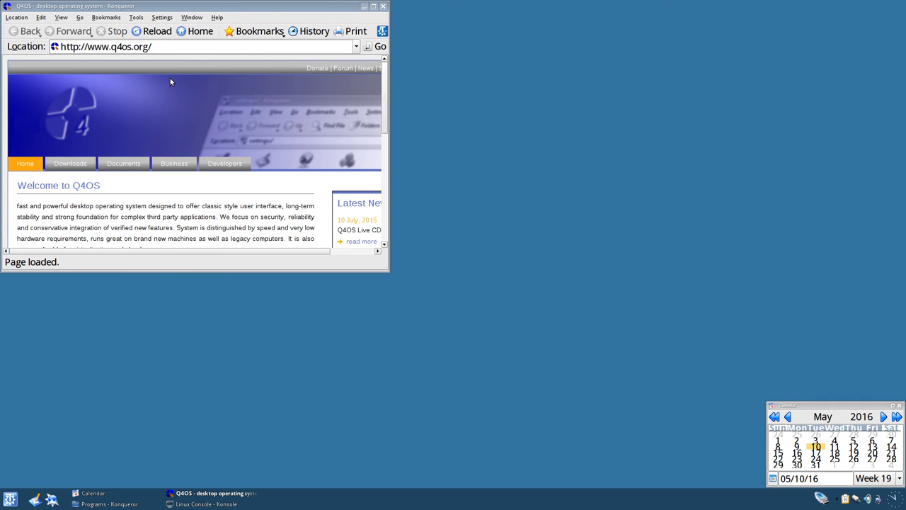
double_click(187, 7)
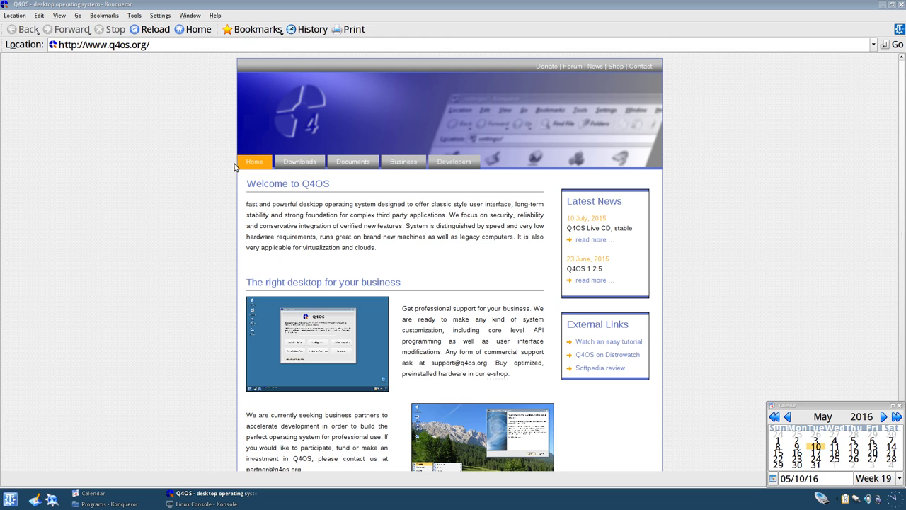
scroll(328, 261, down, 2)
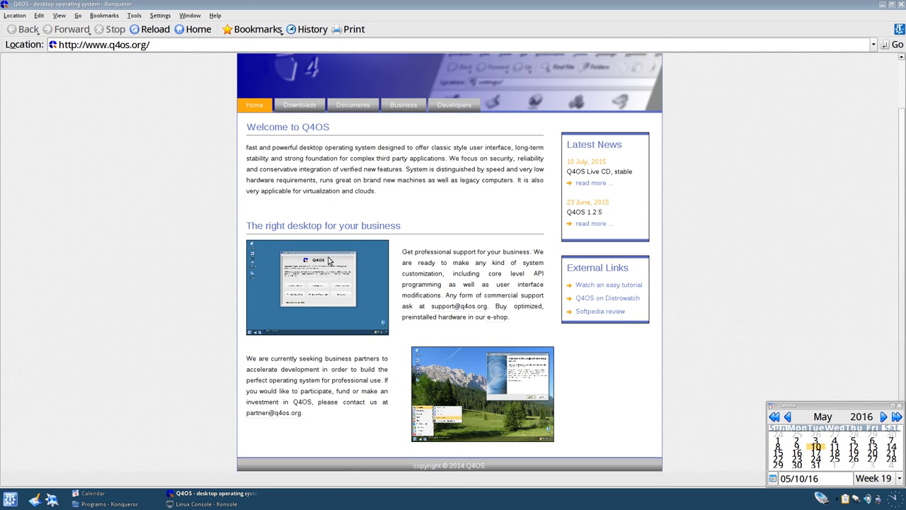
scroll(328, 273, up, 2)
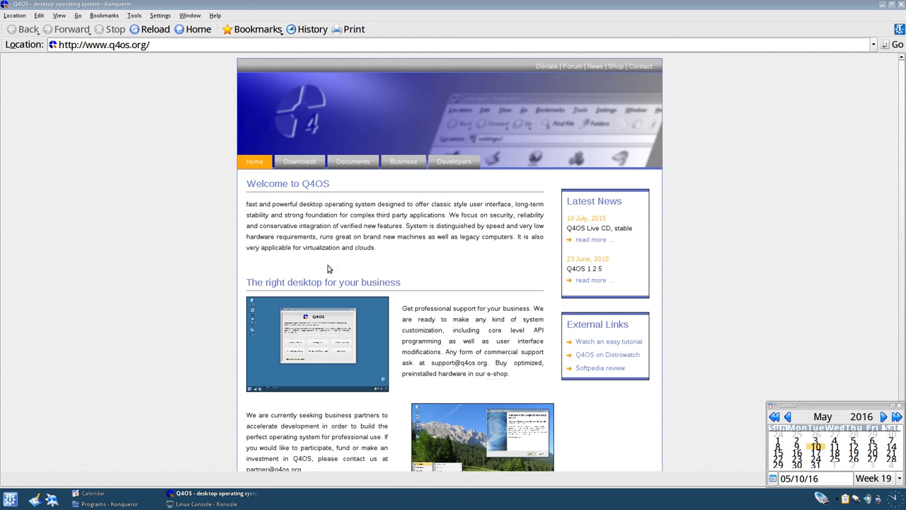
Visit the Q4OS website's Downloads and Documents pages, ending on the Business page.
click(297, 161)
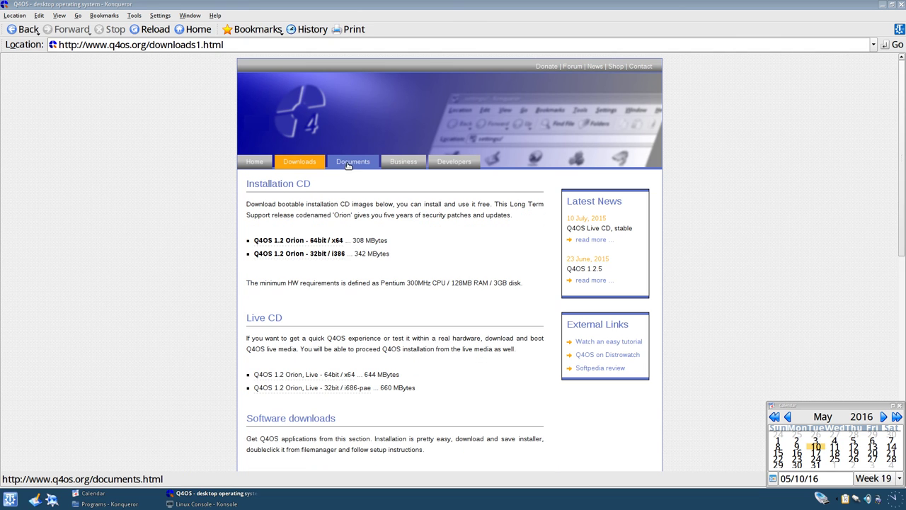
click(349, 163)
click(413, 164)
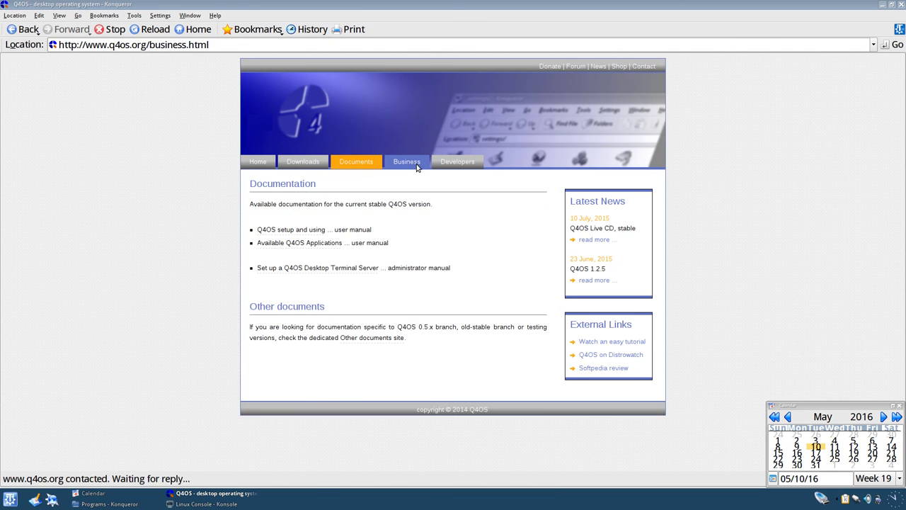
click(454, 164)
click(407, 161)
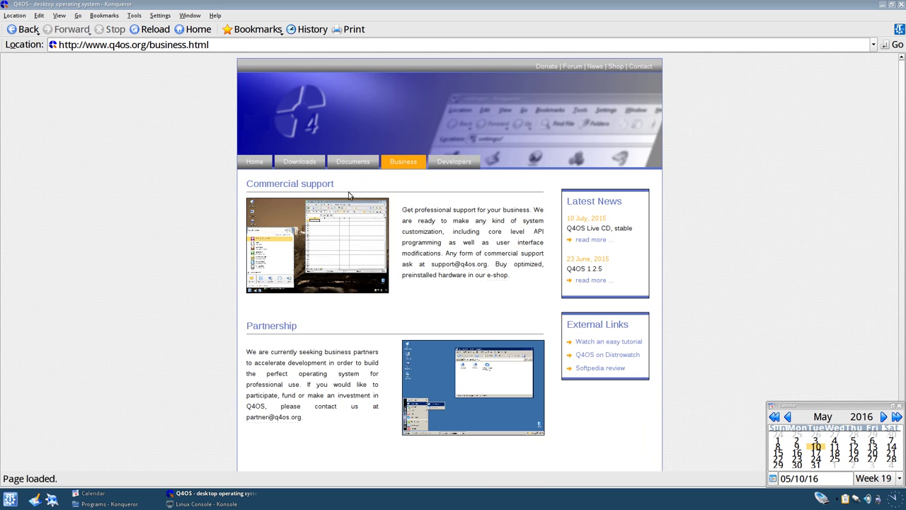
View the Commercial support screenshot at full size, return to the Business page, and highlight the first line of support text.
click(297, 289)
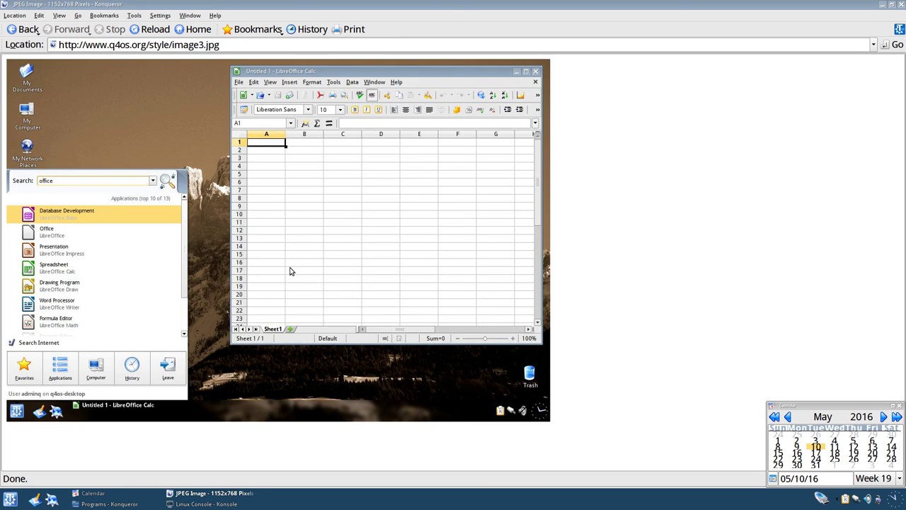
click(6, 30)
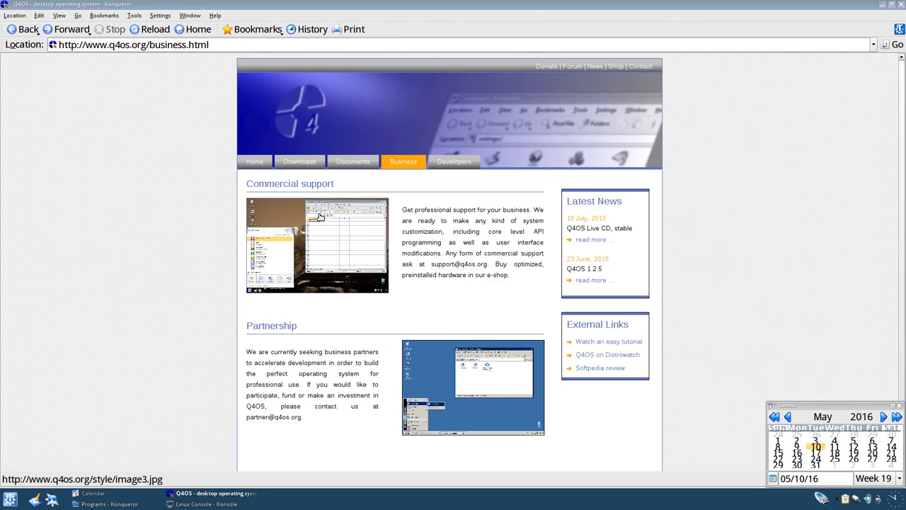
triple_click(464, 212)
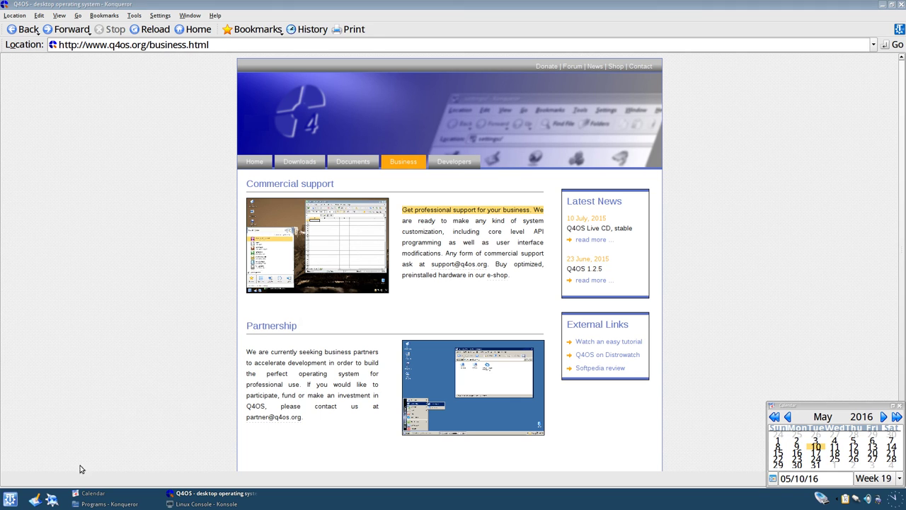
Demonstrate Show Desktop by repeatedly hiding and restoring the open windows.
click(34, 502)
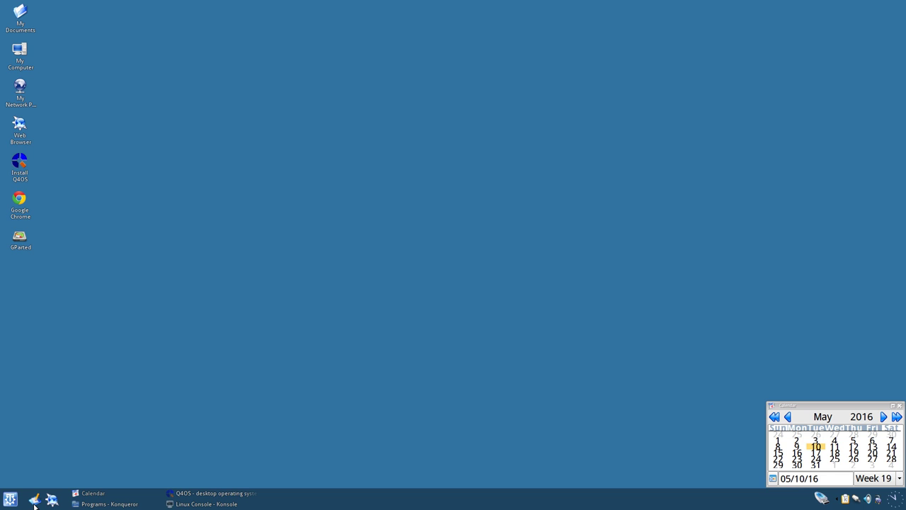
click(34, 504)
click(34, 505)
click(34, 504)
Show the Switch User session options in the start menu again and dismiss the menu.
click(6, 504)
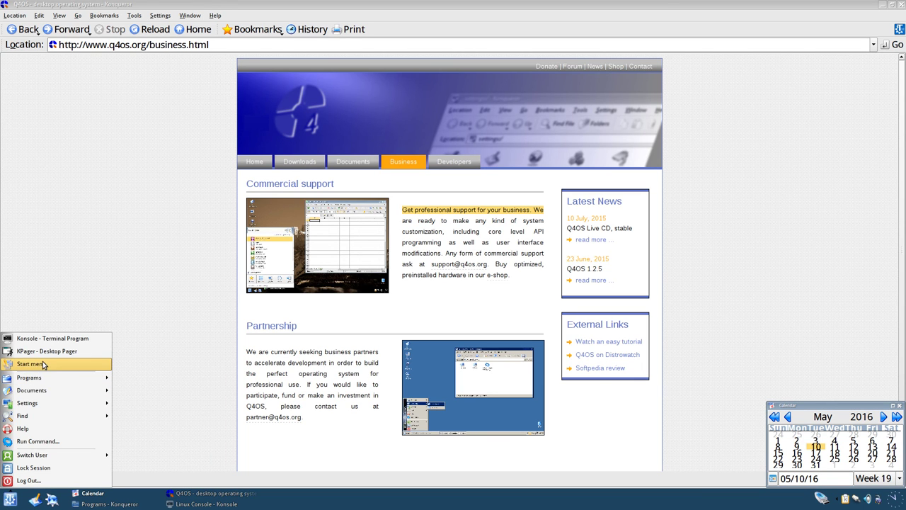
mouse_move(43, 455)
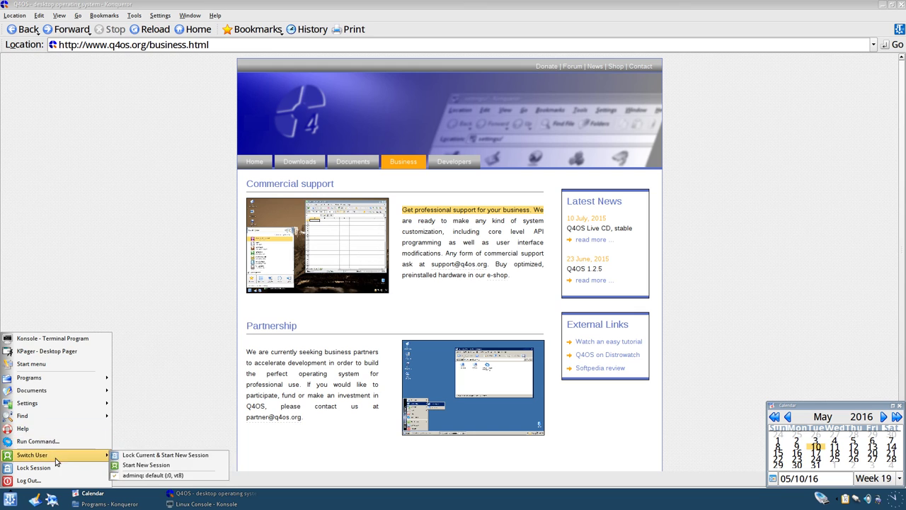
click(158, 305)
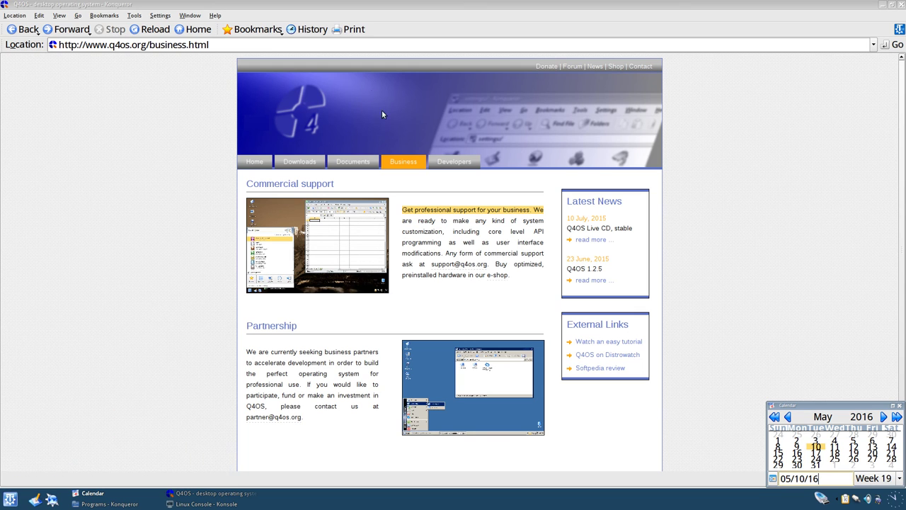
Check the version information in the About Konqueror and About TDE dialogs, closing each one.
click(214, 16)
click(226, 76)
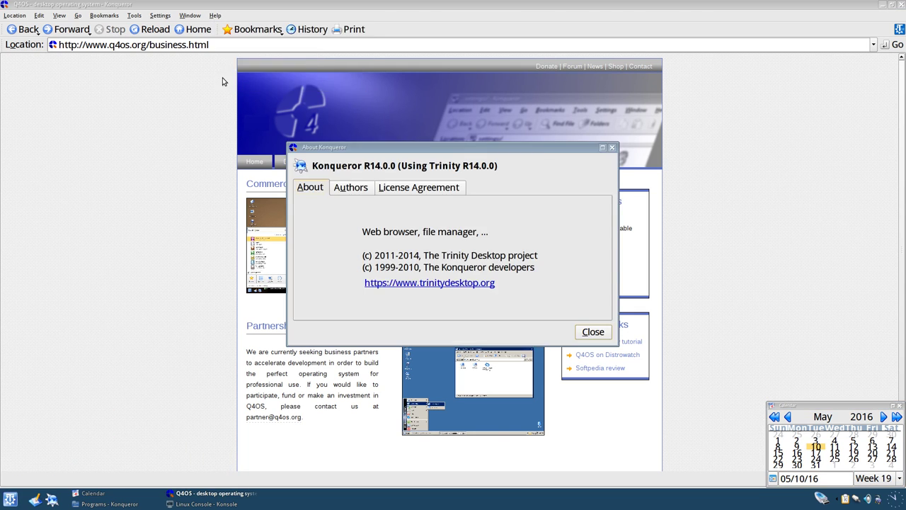
click(593, 334)
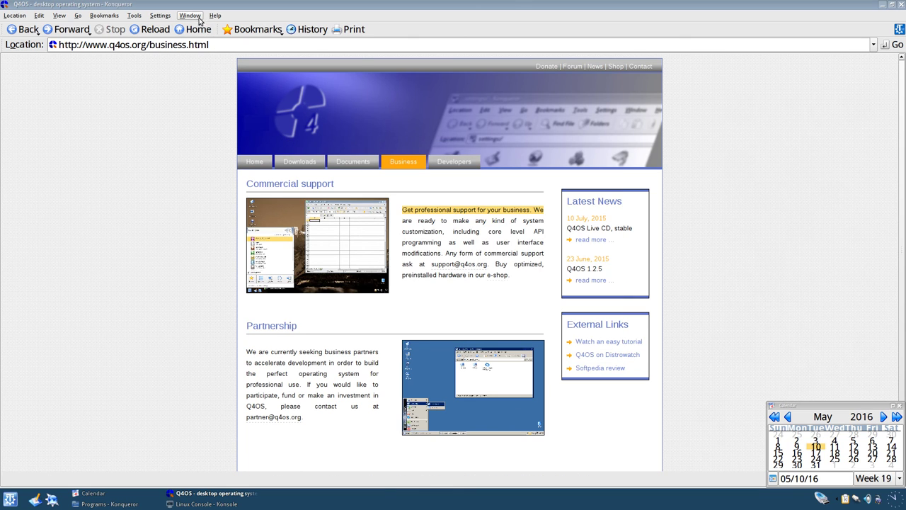
click(215, 16)
click(228, 86)
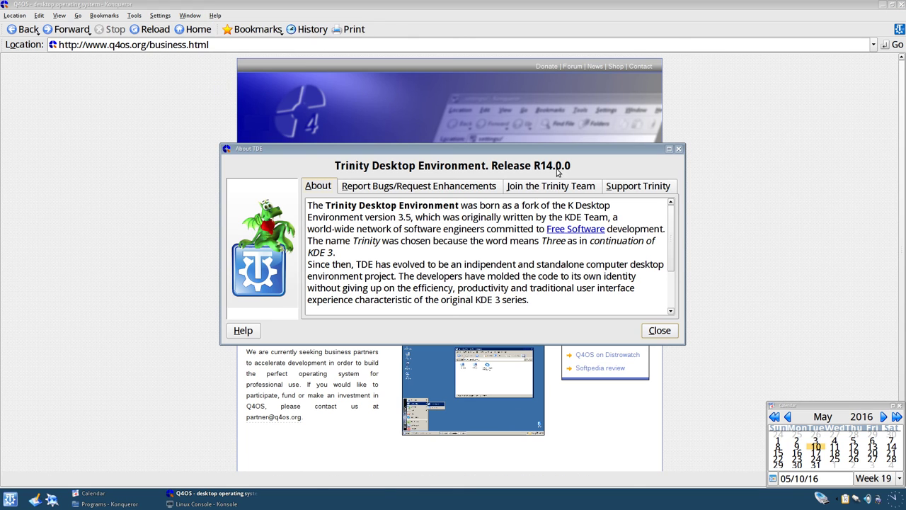
click(679, 149)
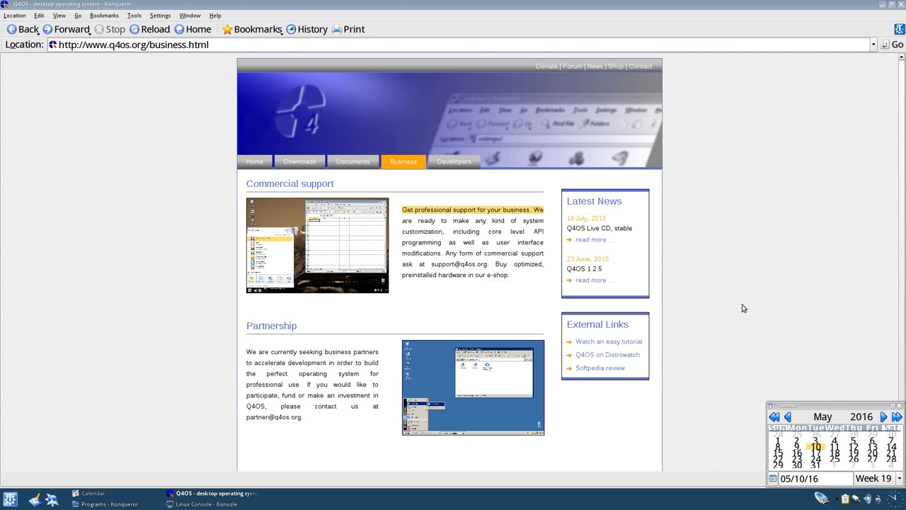
Close the web browser and bring up the Linux Console window.
click(771, 177)
click(901, 4)
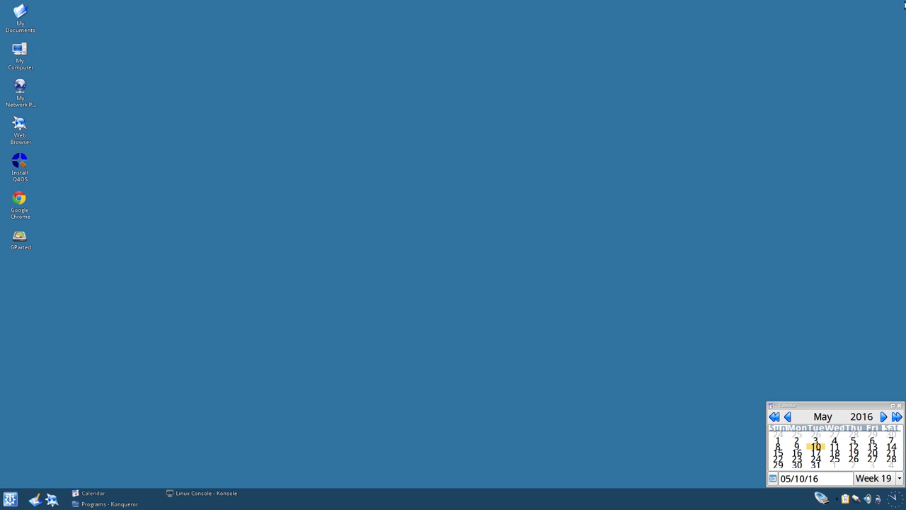
click(217, 493)
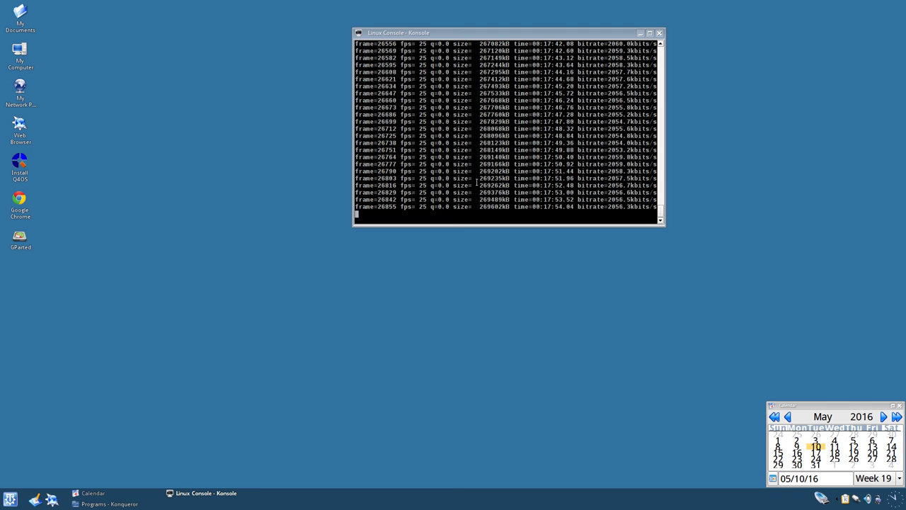